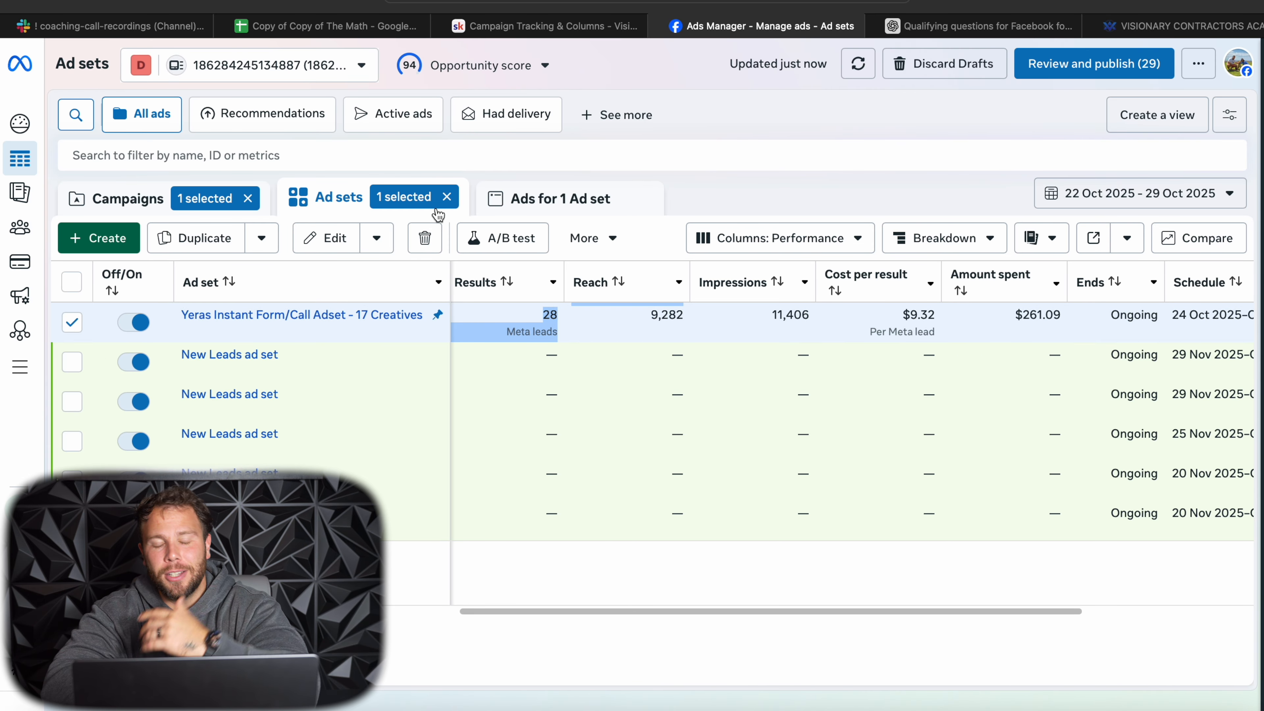
- Clear the ad set and campaign selections and return to the list of all campaigns
left_click(447, 196)
left_click(247, 198)
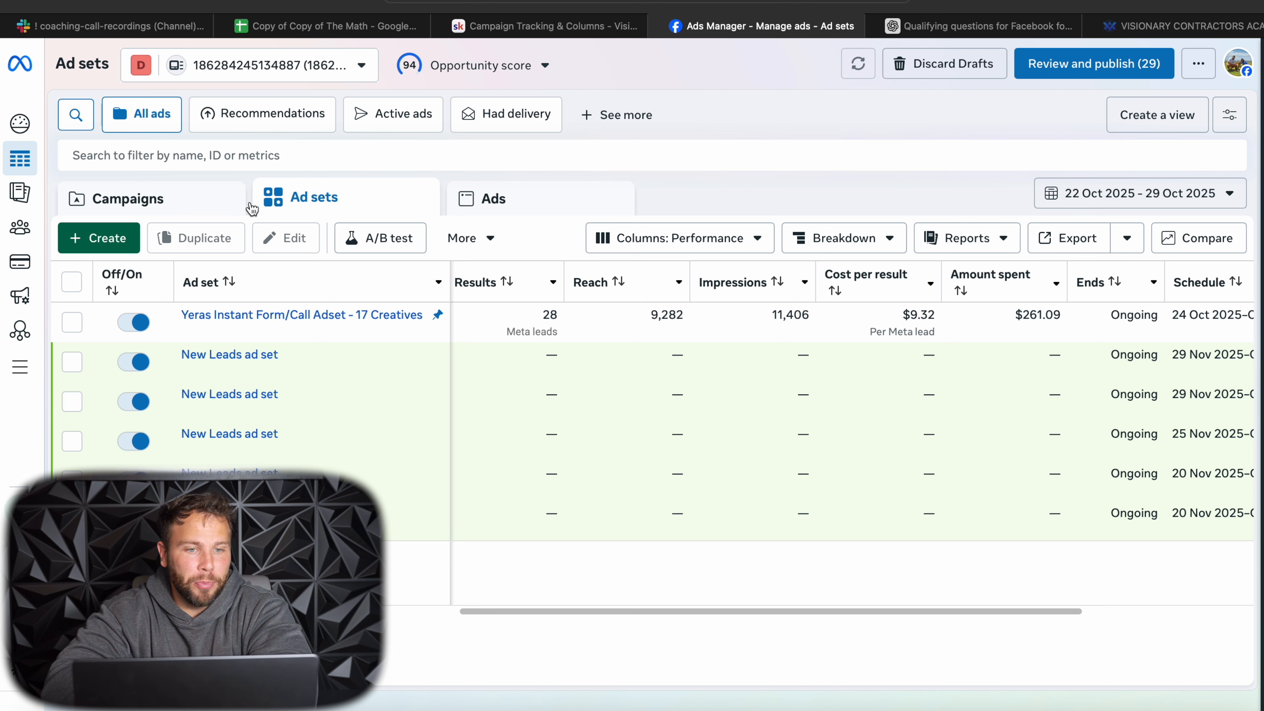
left_click(134, 198)
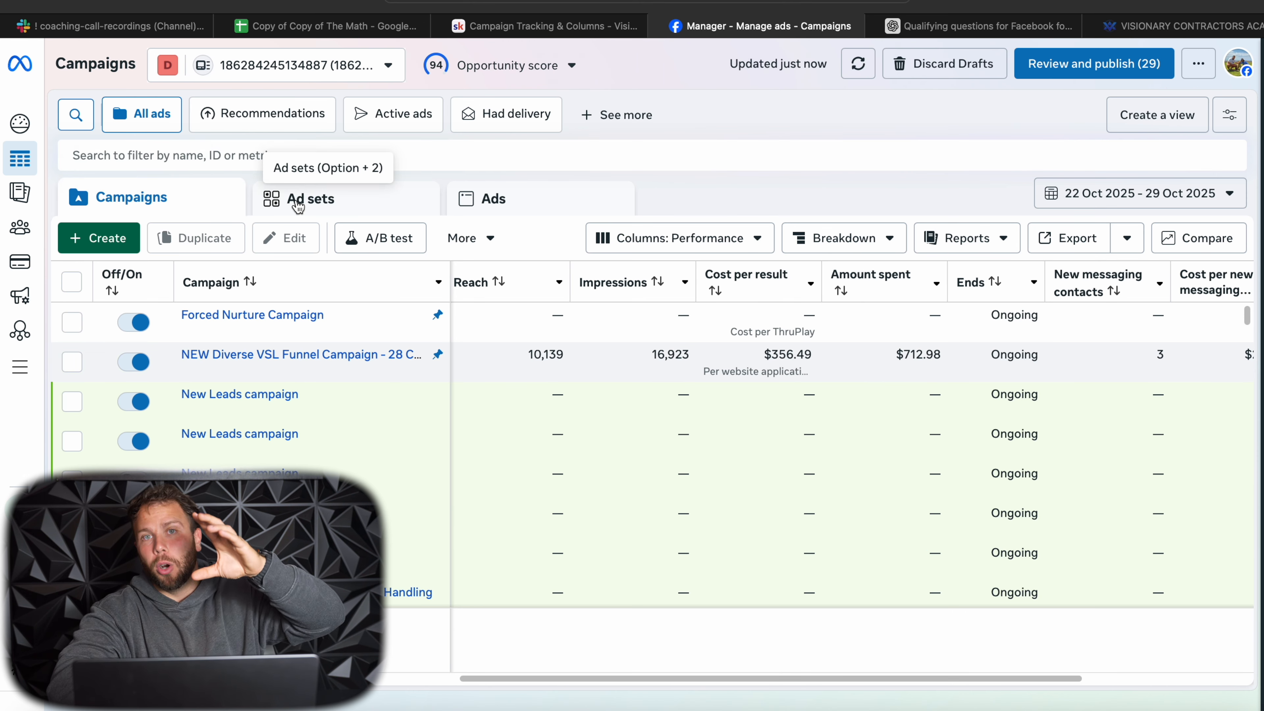
- Create a new auction campaign with the Leads objective
left_click(118, 243)
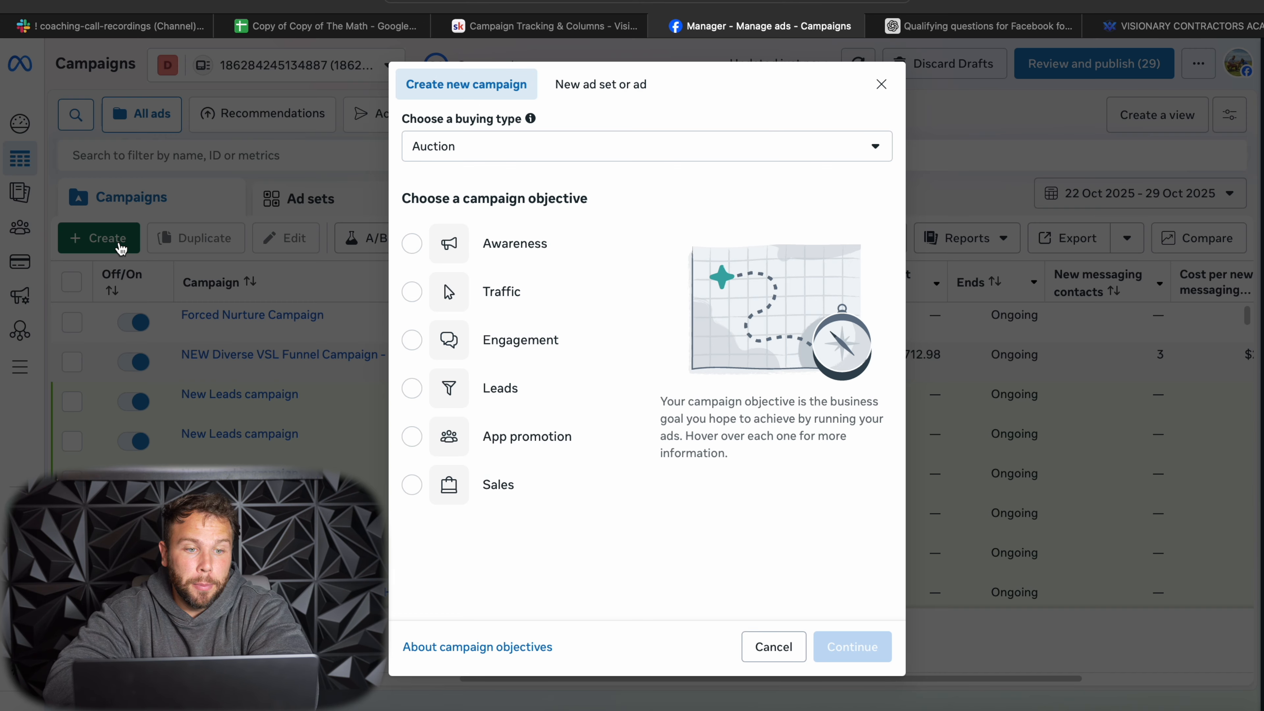
mouse_move(448, 393)
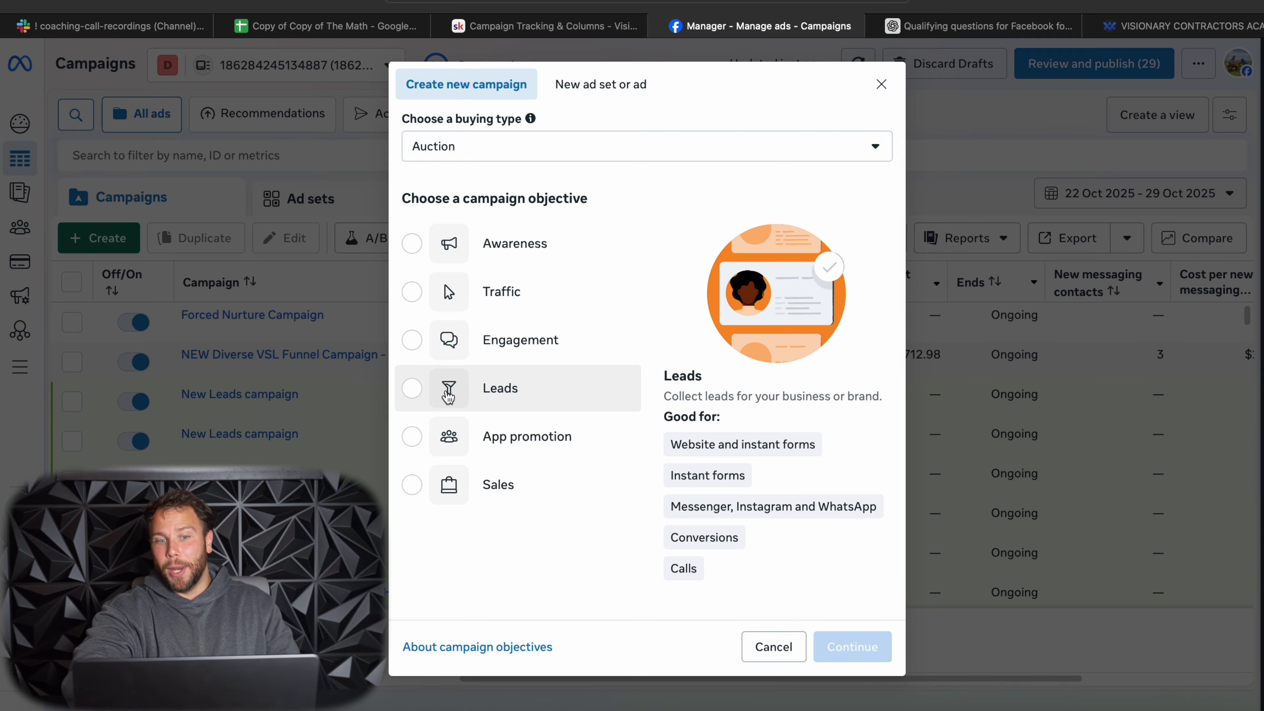
left_click(413, 390)
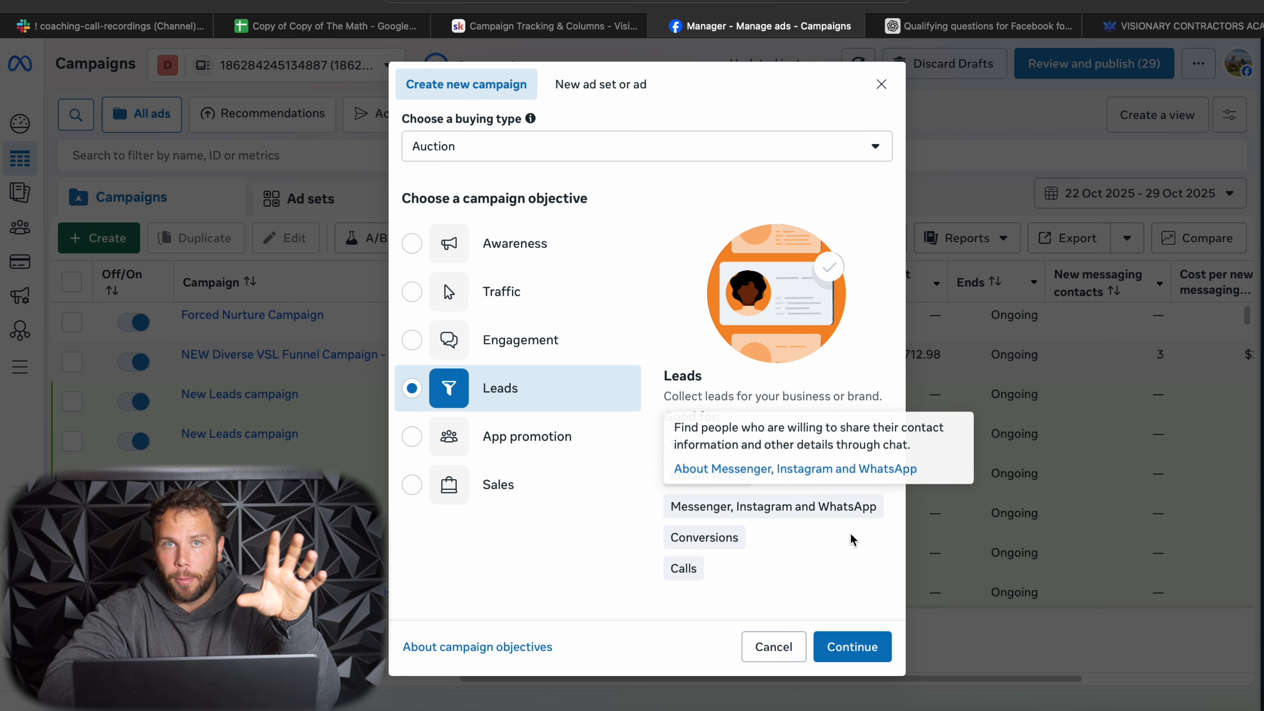
left_click(854, 655)
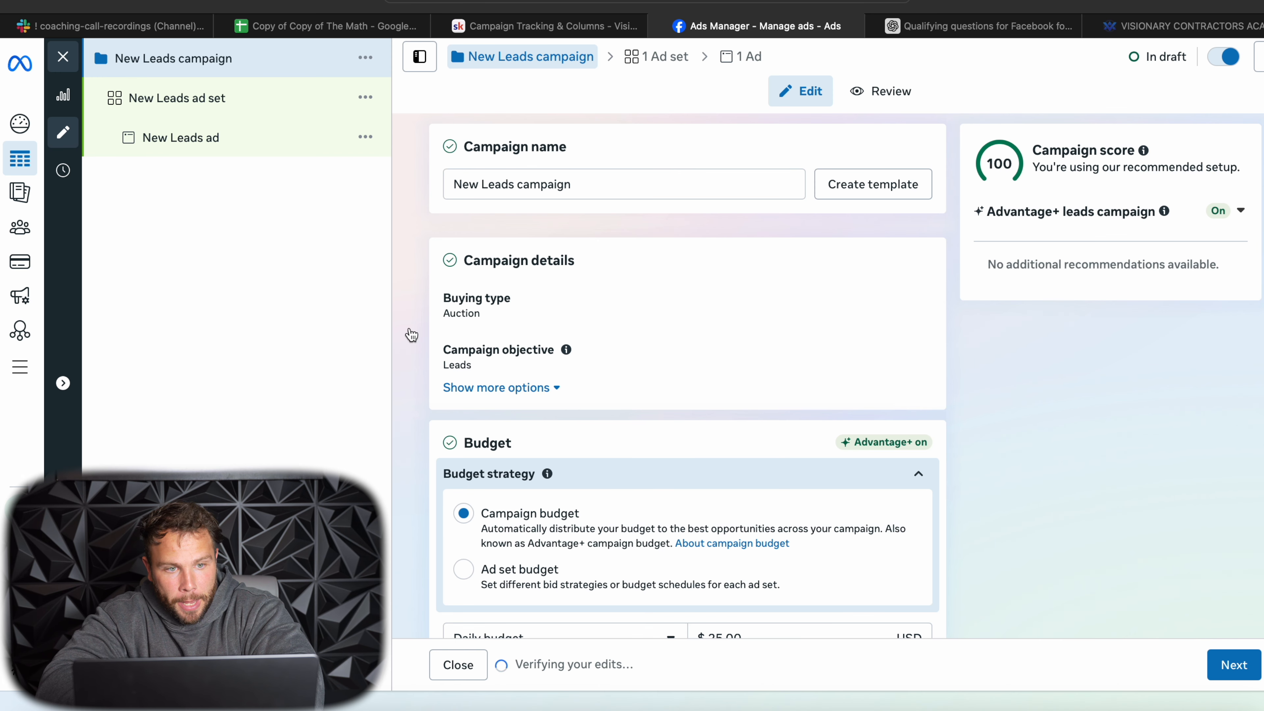
- Set the conversion location of the New Leads ad set to the single destination Instant forms
scroll(561, 453, "down", 4)
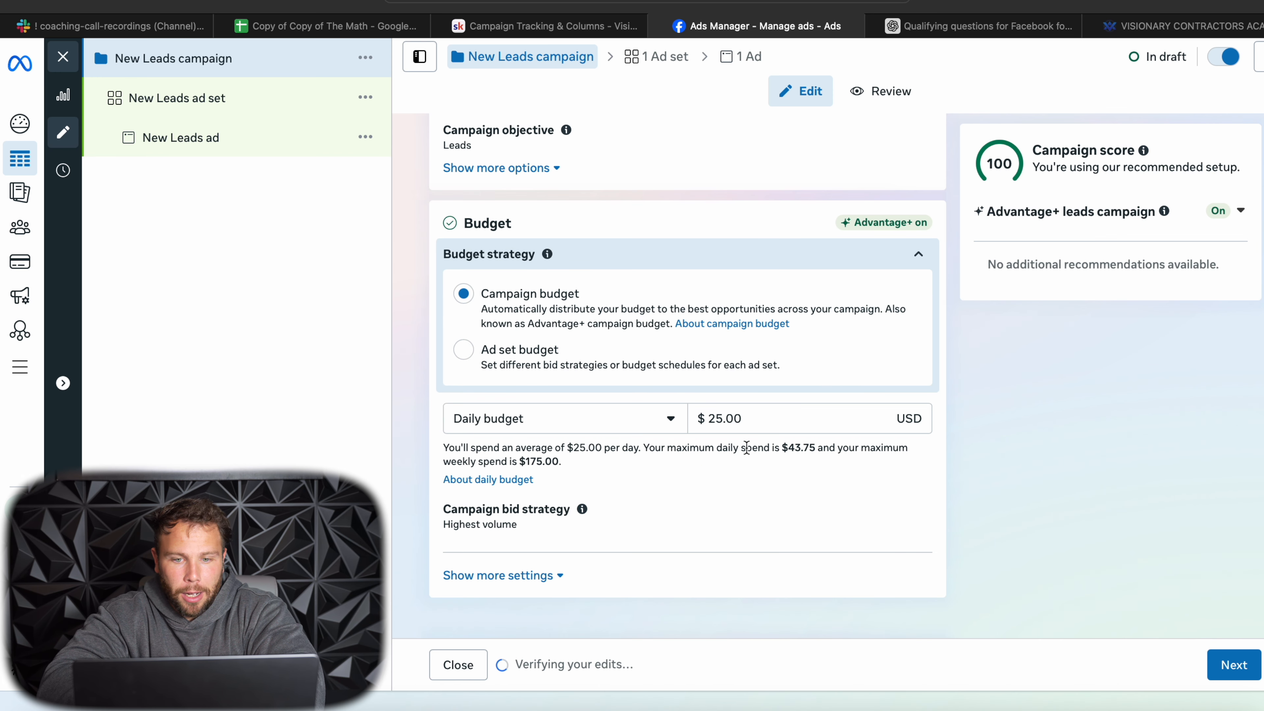
left_click(236, 105)
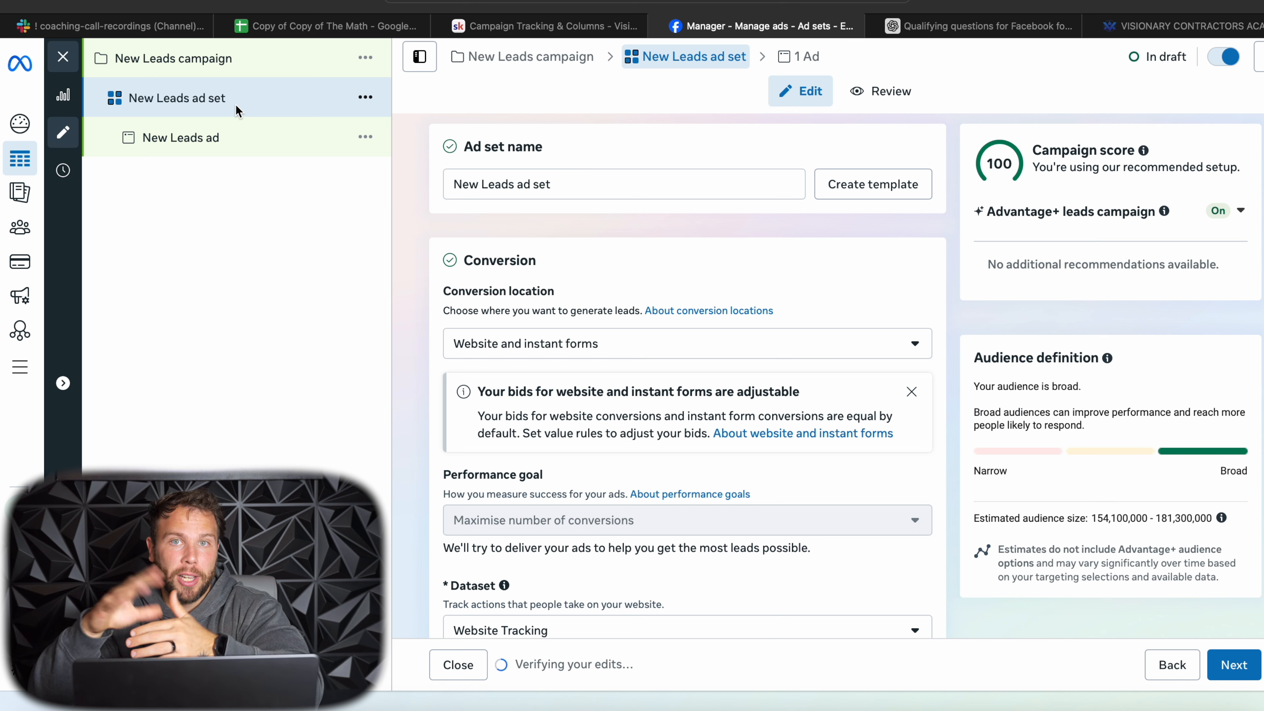
scroll(556, 299, "down", 2)
left_click(556, 294)
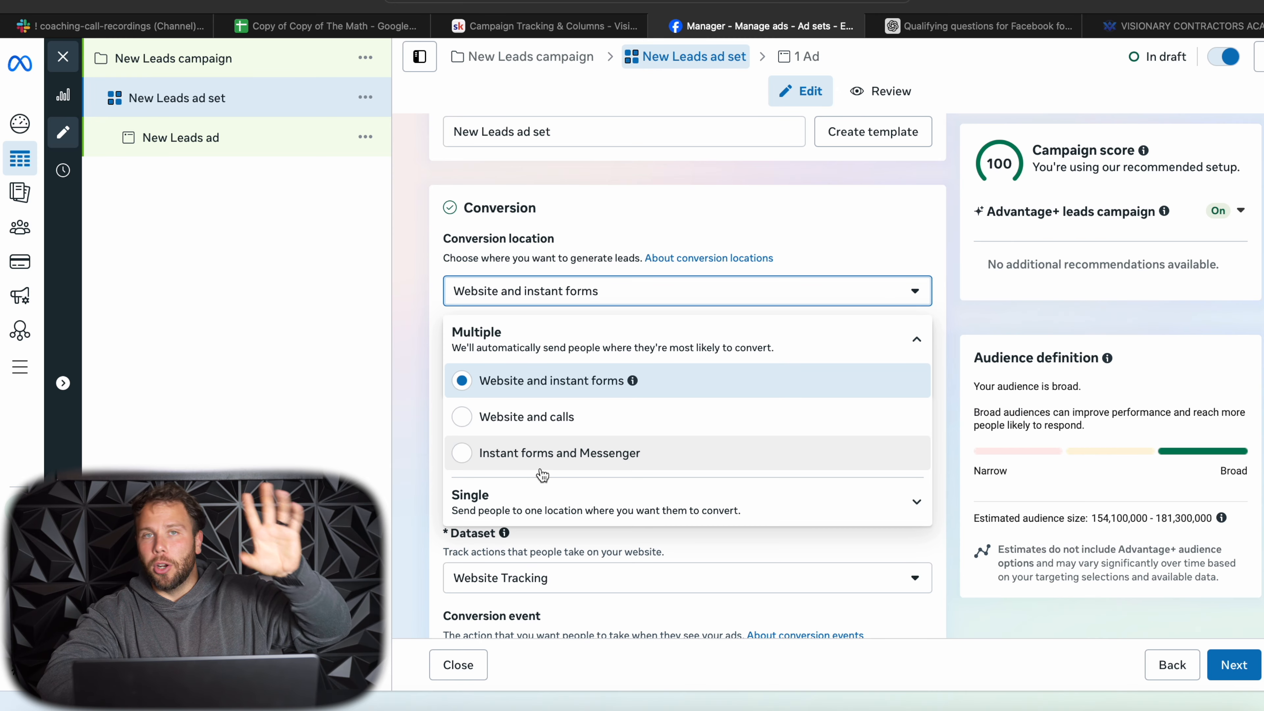
left_click(916, 341)
left_click(916, 394)
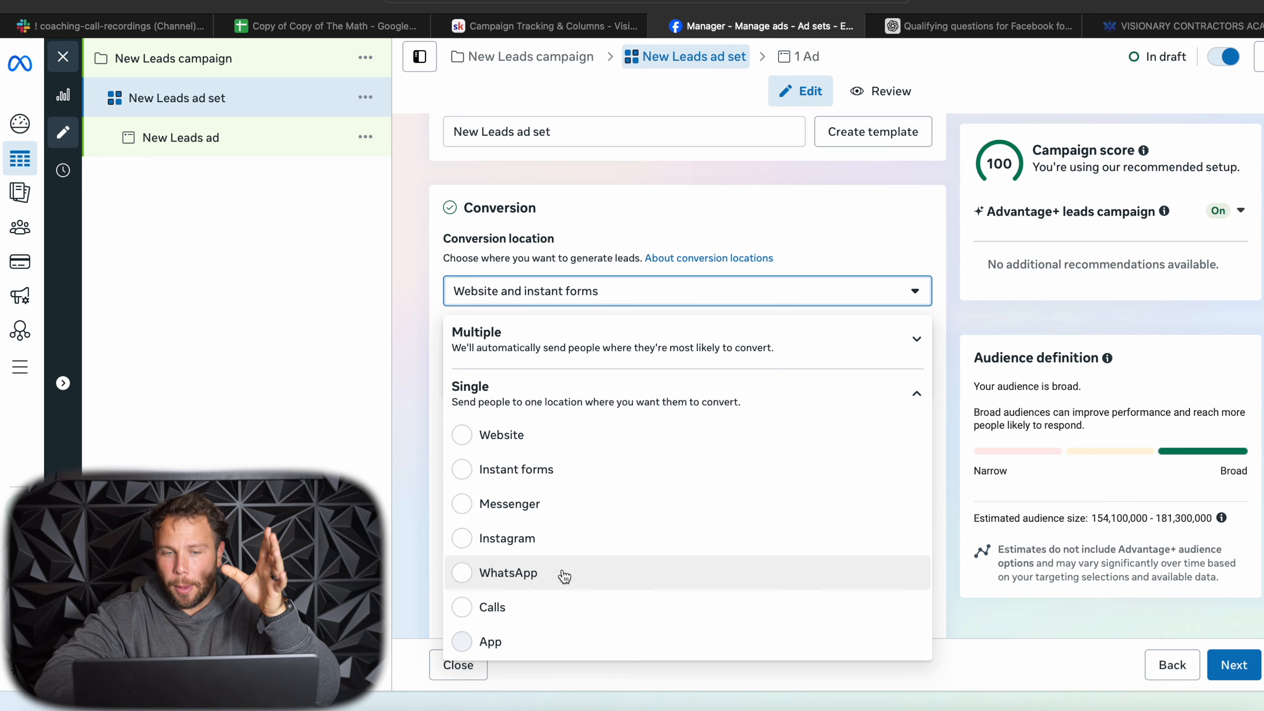
left_click(461, 469)
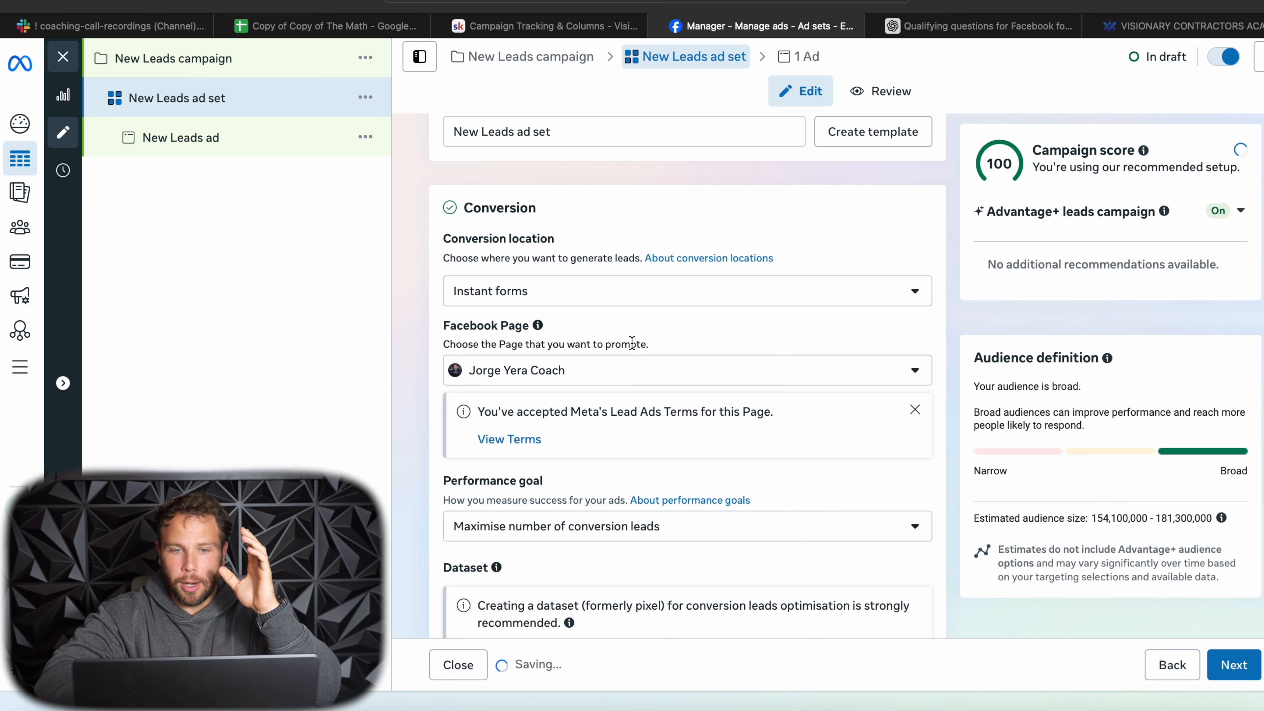
- Review the ad set's conversion location options and its schedule, audience and placement settings
left_click(600, 299)
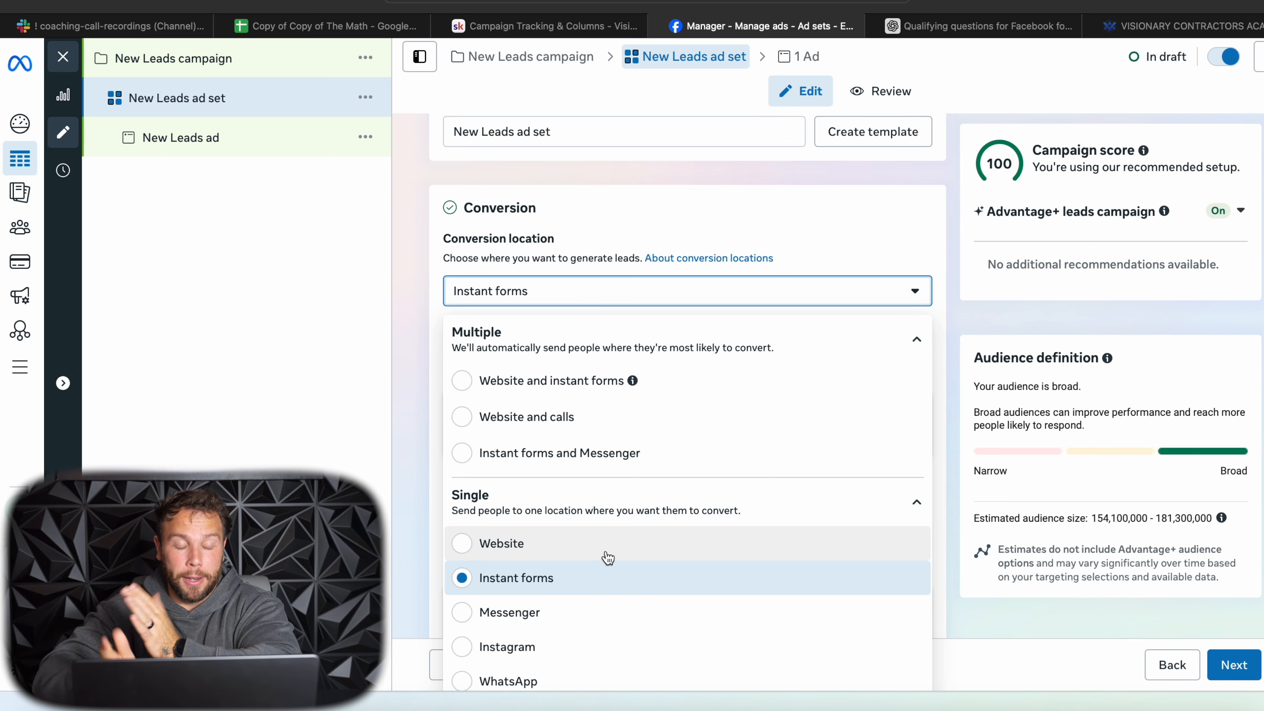
left_click(397, 572)
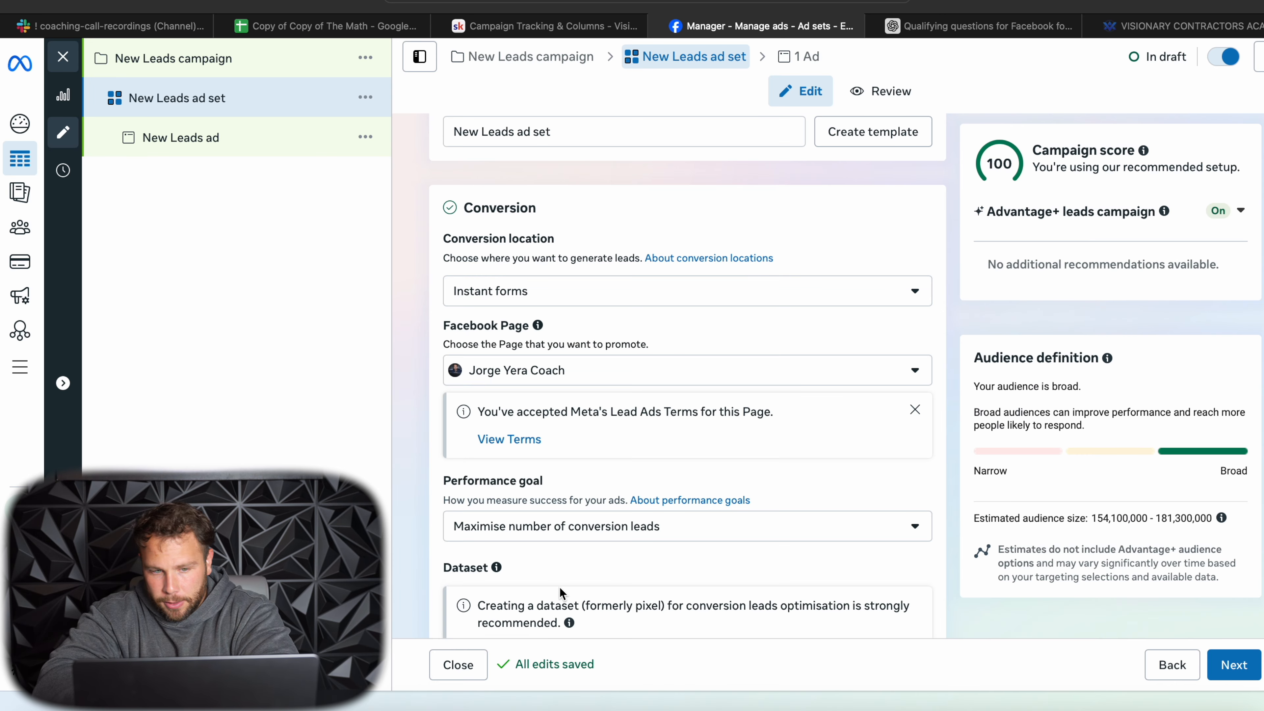
scroll(558, 587, "down", 5)
scroll(559, 586, "down", 20)
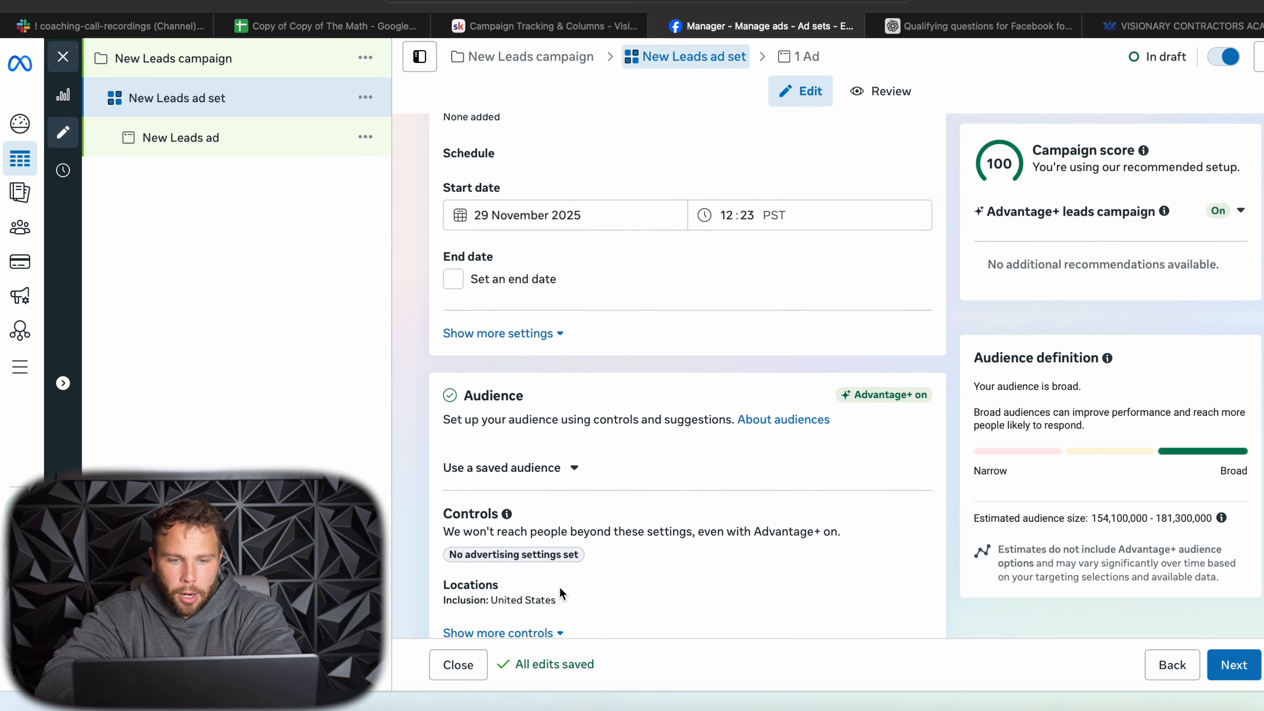
scroll(603, 515, "down", 3)
scroll(603, 517, "down", 1)
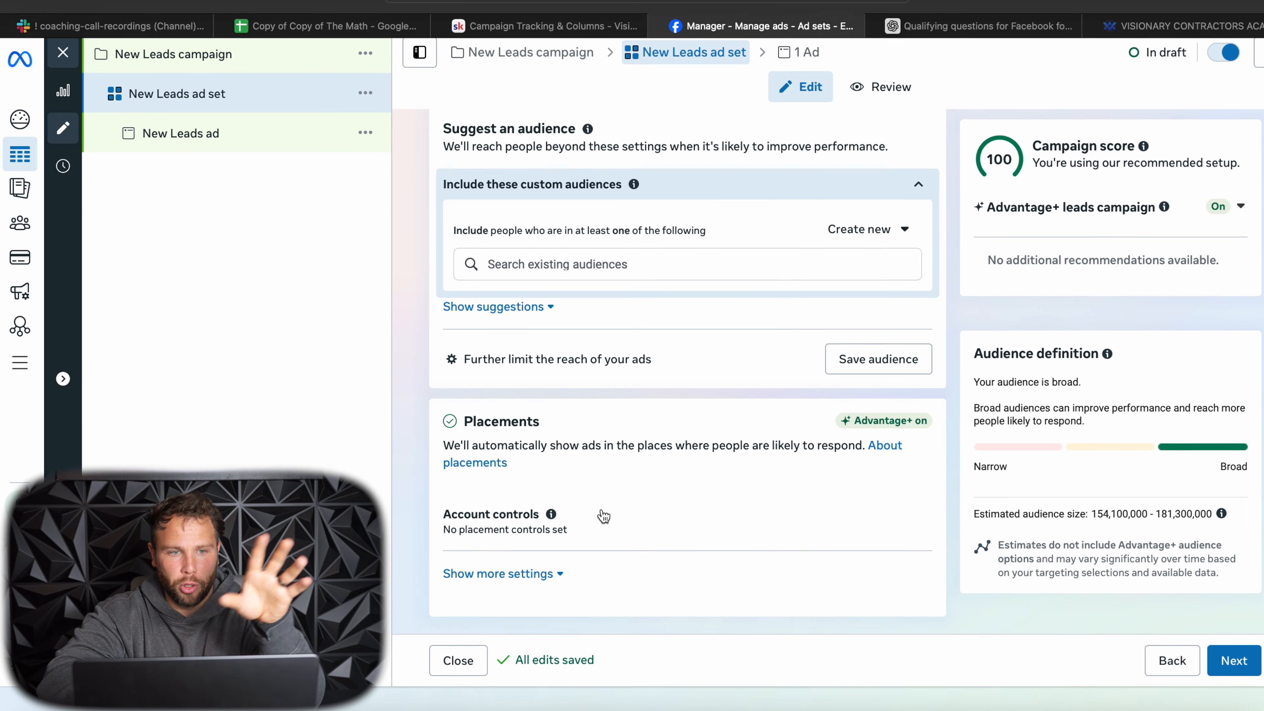
- Start creating a new instant form in the Destination section of the New Leads ad
left_click(218, 141)
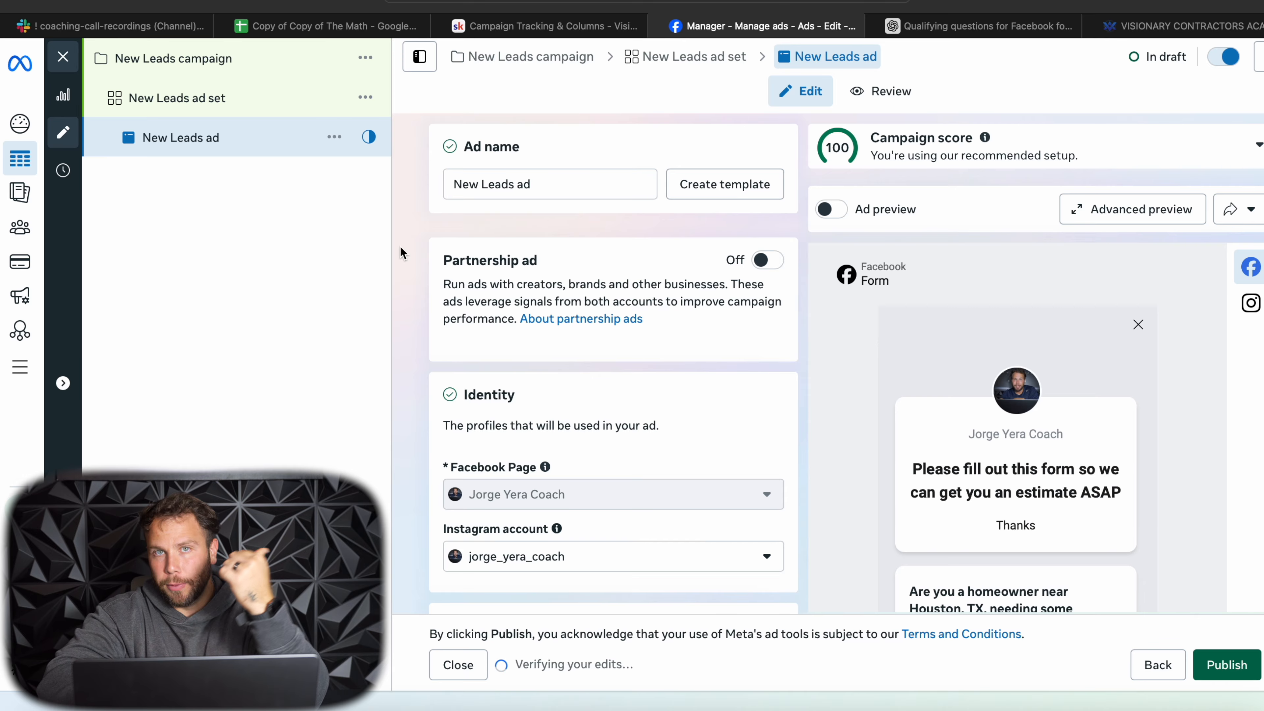
scroll(507, 382, "down", 10)
scroll(506, 382, "down", 5)
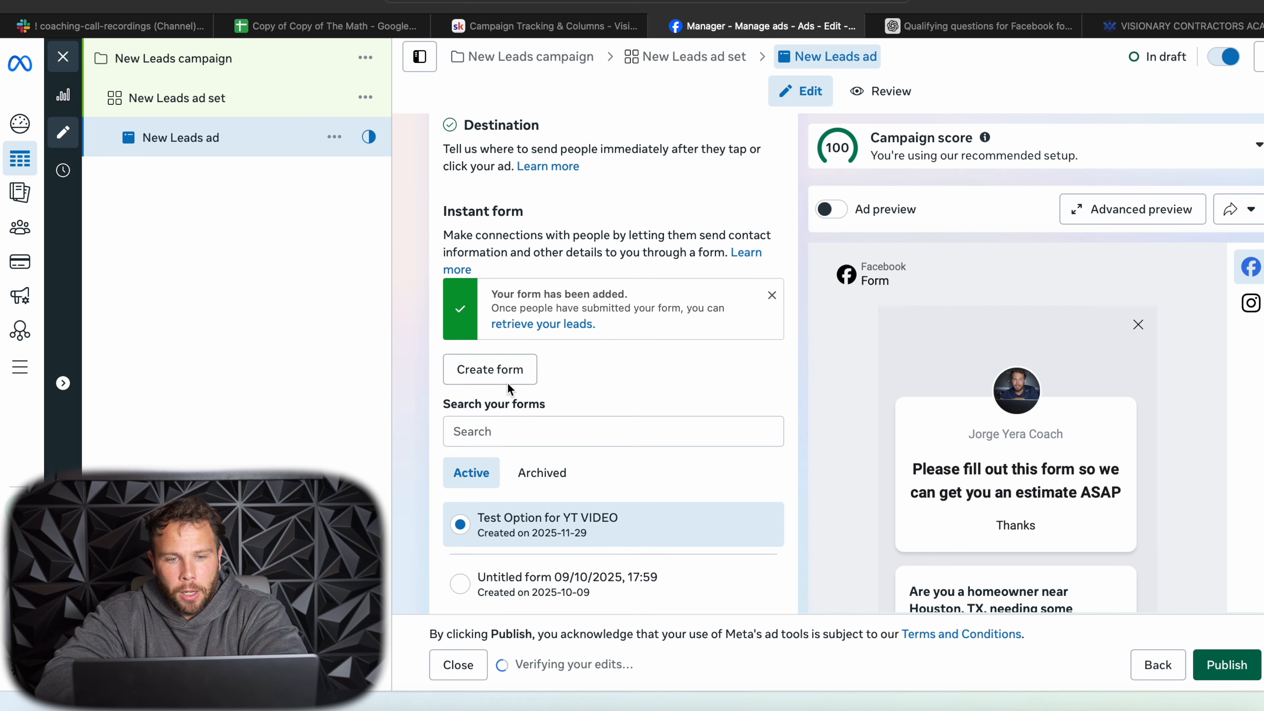
left_click(507, 347)
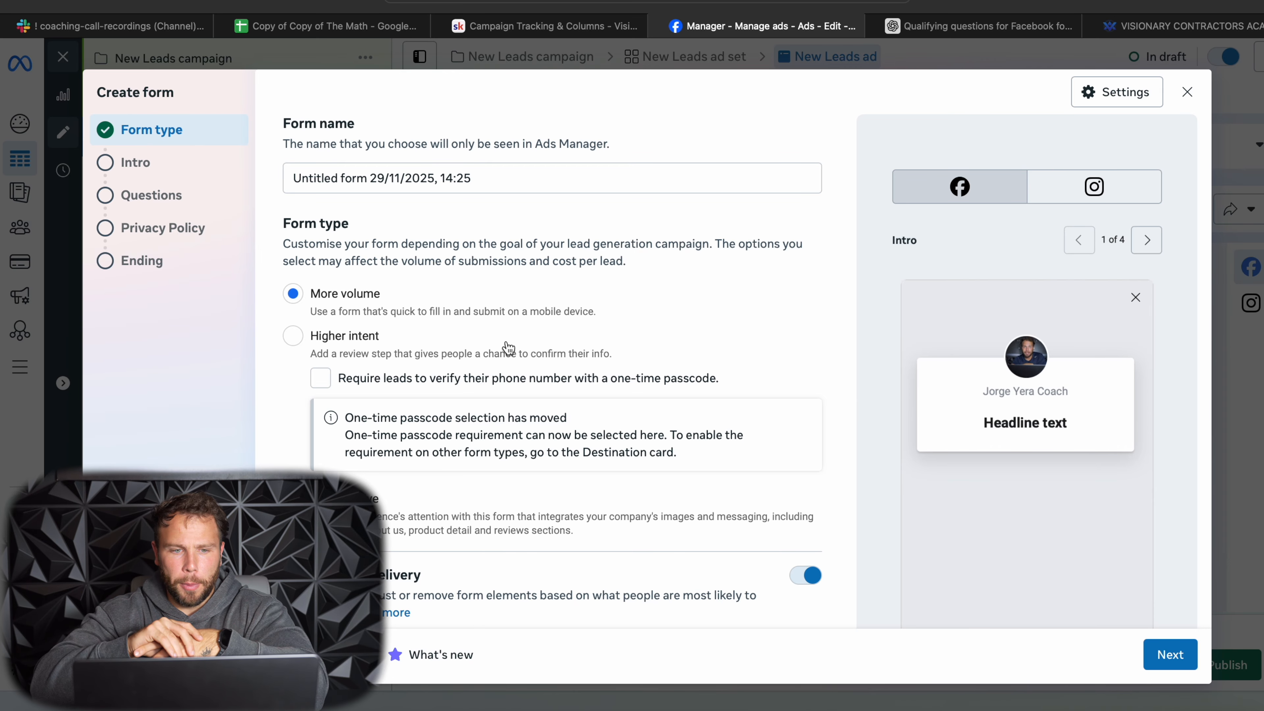
- Make the form Higher intent with one-time passcode phone verification, name it "Test YT Video" and continue to the intro
left_click(293, 336)
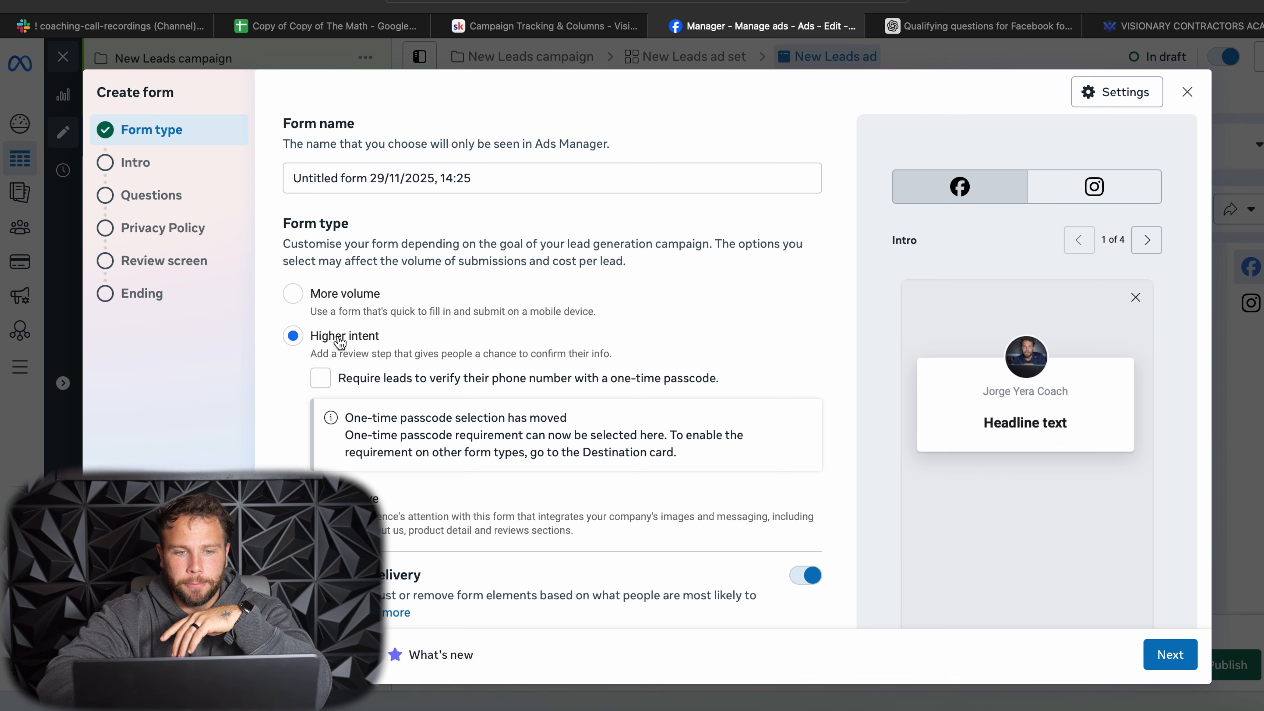
left_click(320, 380)
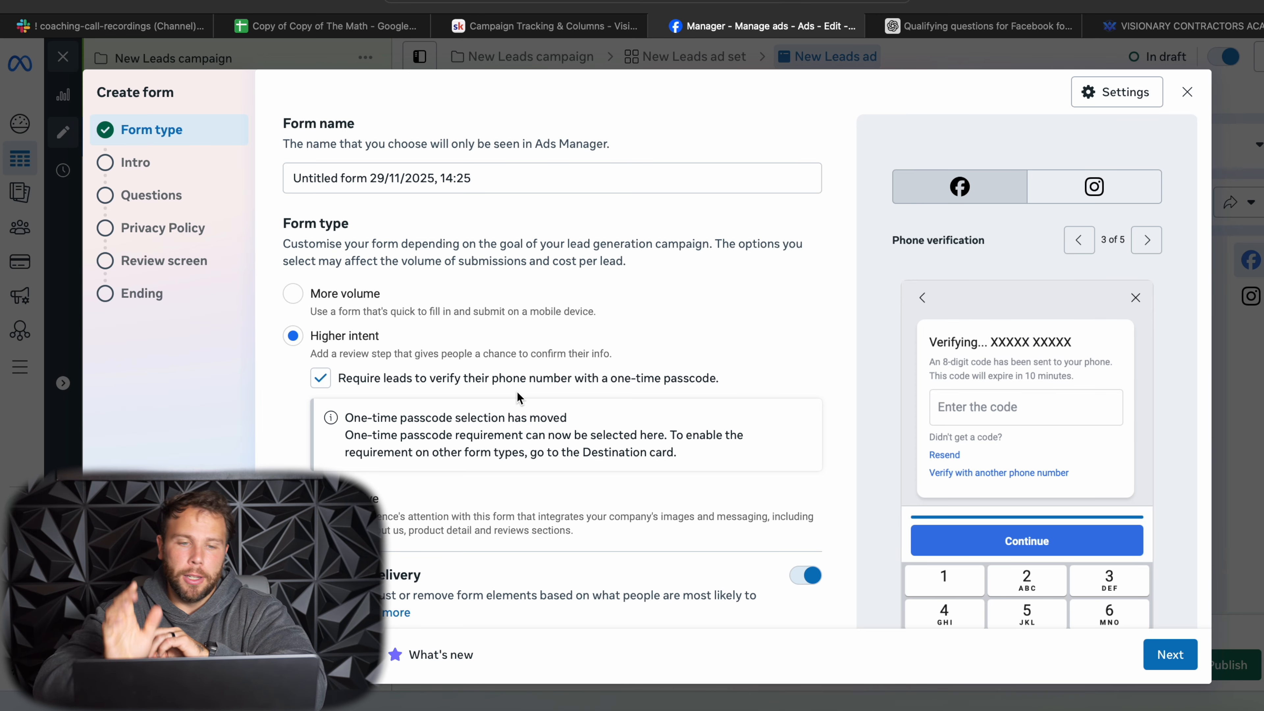
left_click_drag(487, 178, 269, 177)
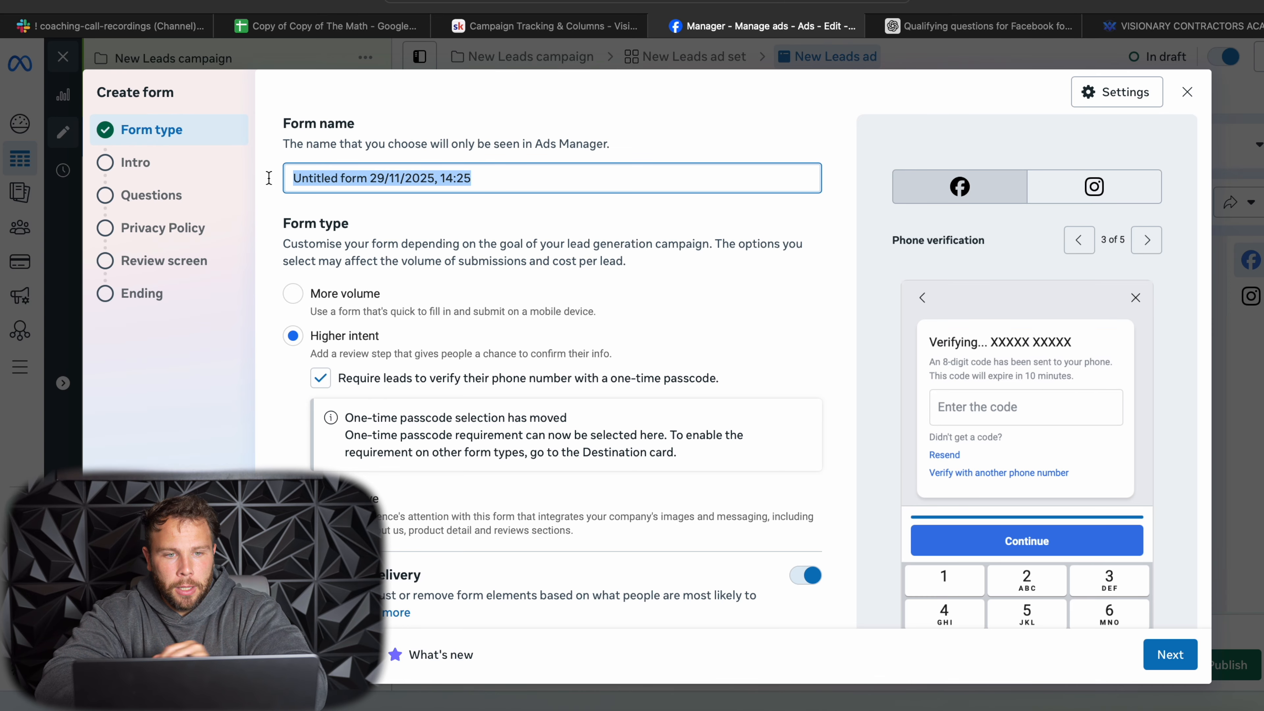
type("Test Y")
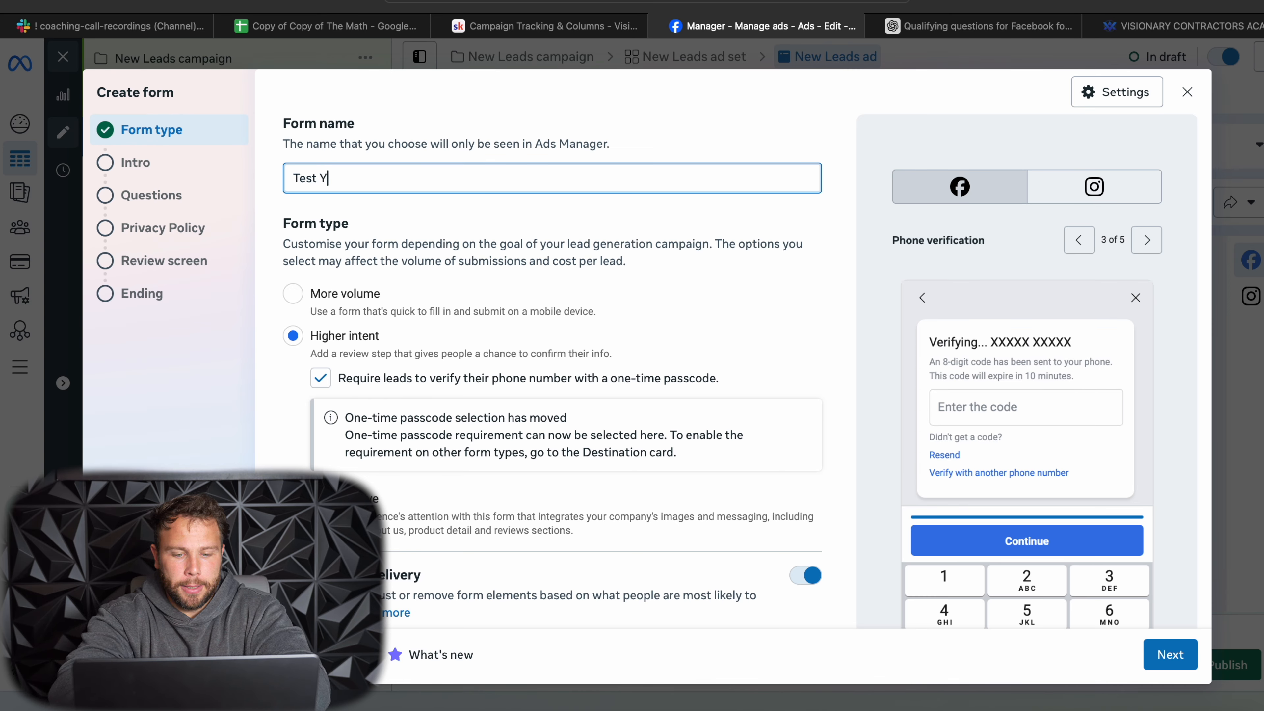
type("T Video")
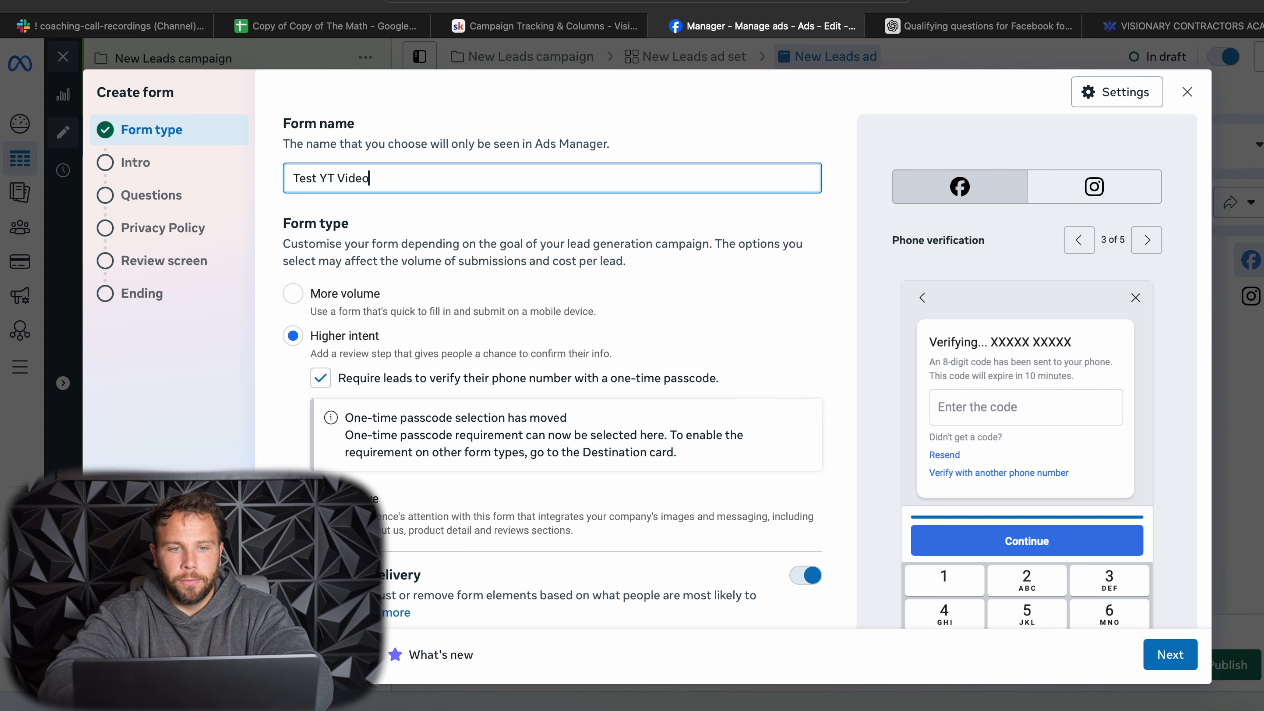
scroll(387, 422, "down", 2)
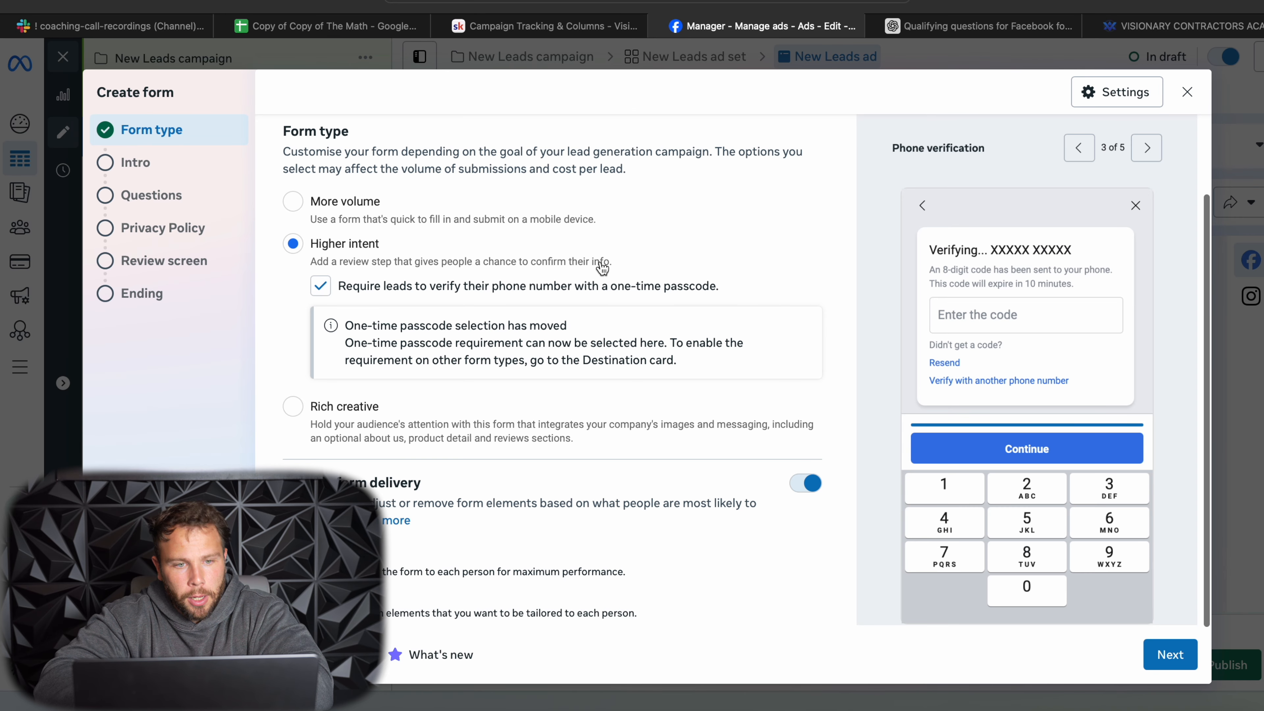
left_click(1177, 650)
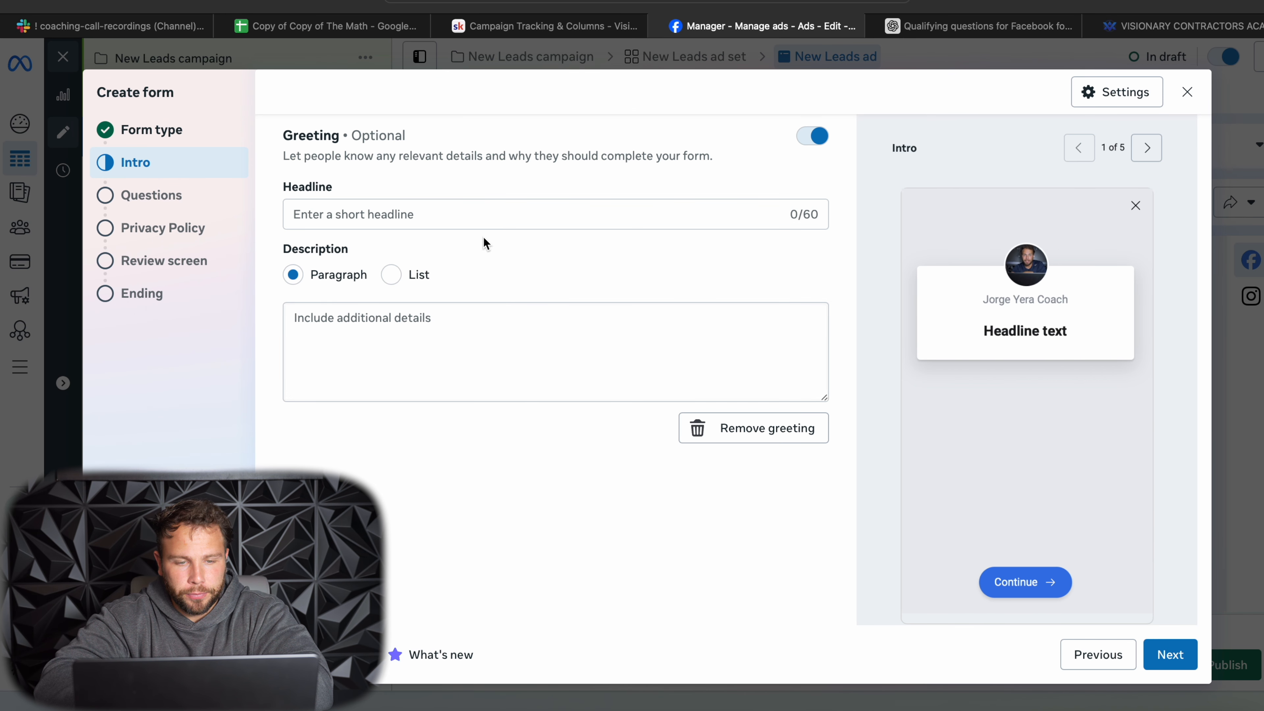
- Enter the greeting headline "Please fill out this form so we can give you a quote ASAP"
left_click(425, 214)
type("Please")
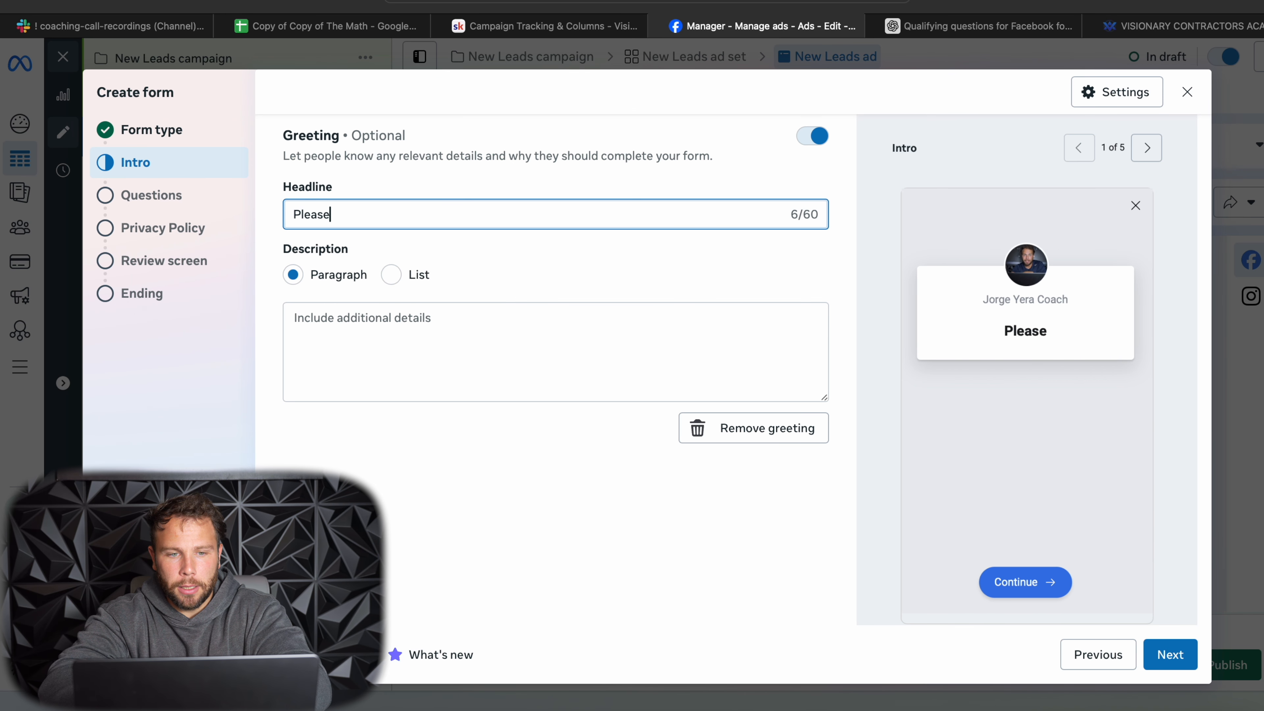
type(" fill out thi")
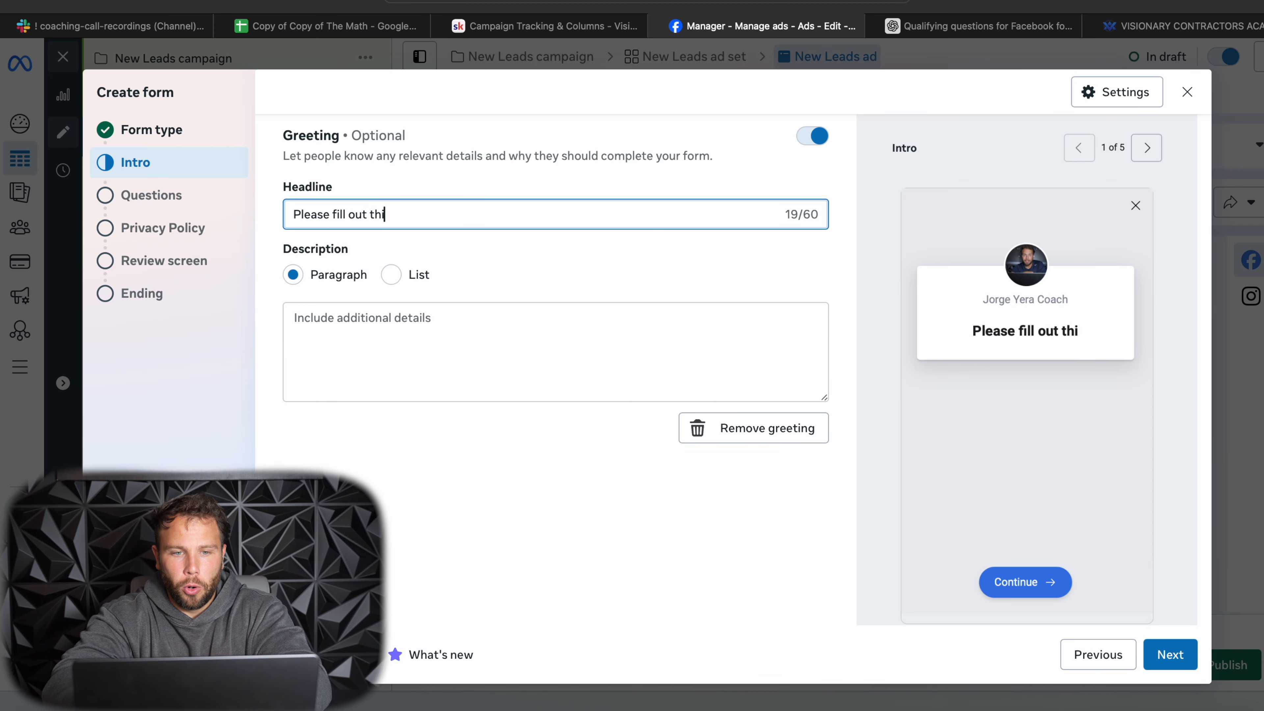
type("s form so w")
key("BackSpace")
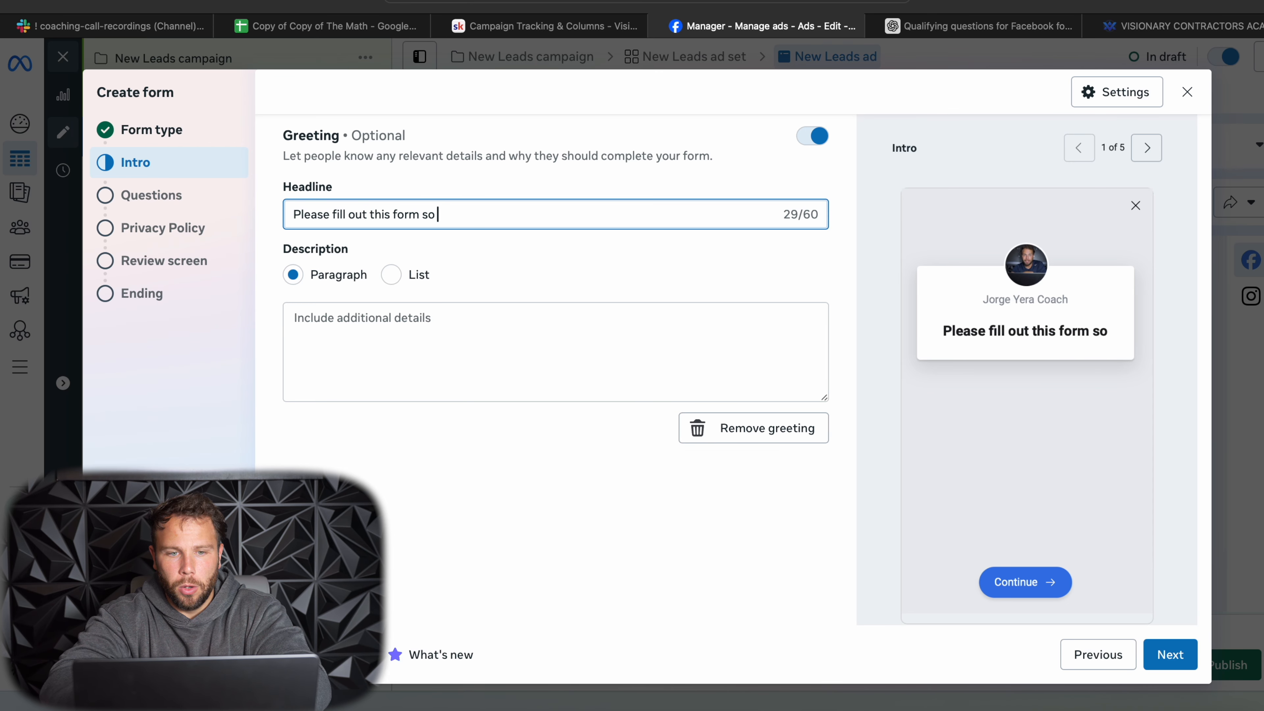
type("we can giv")
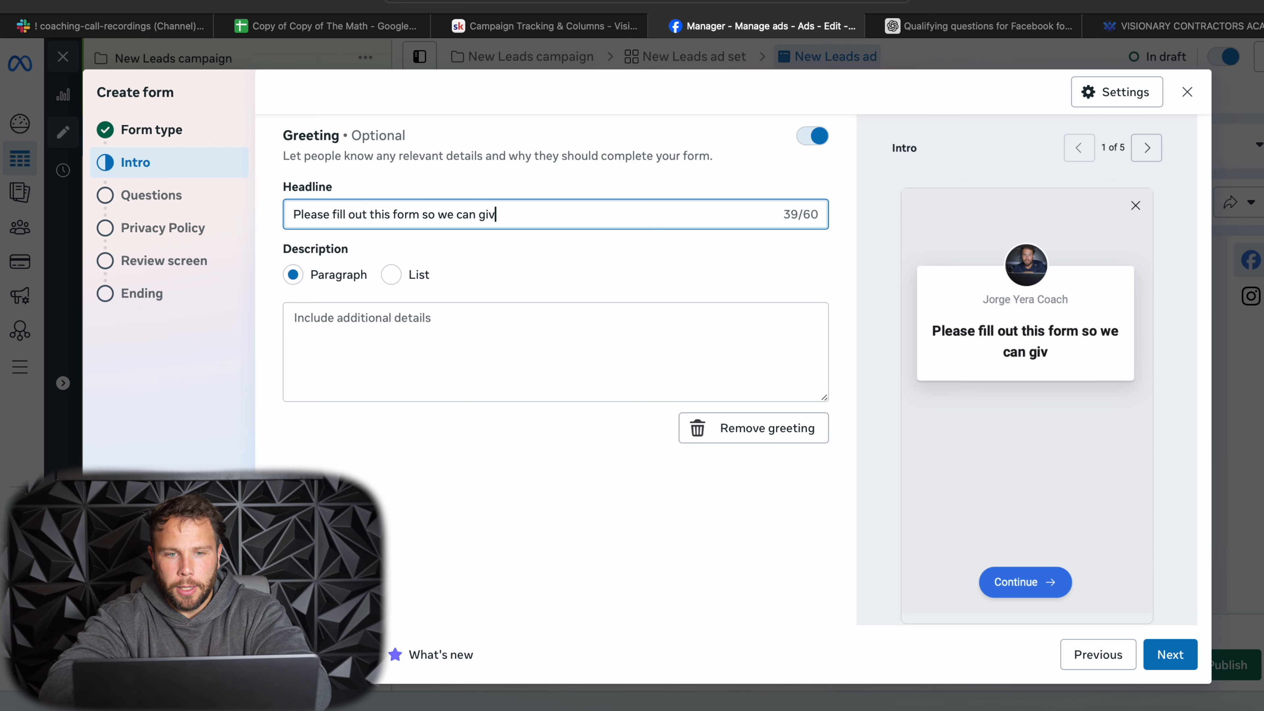
type("e you a quo")
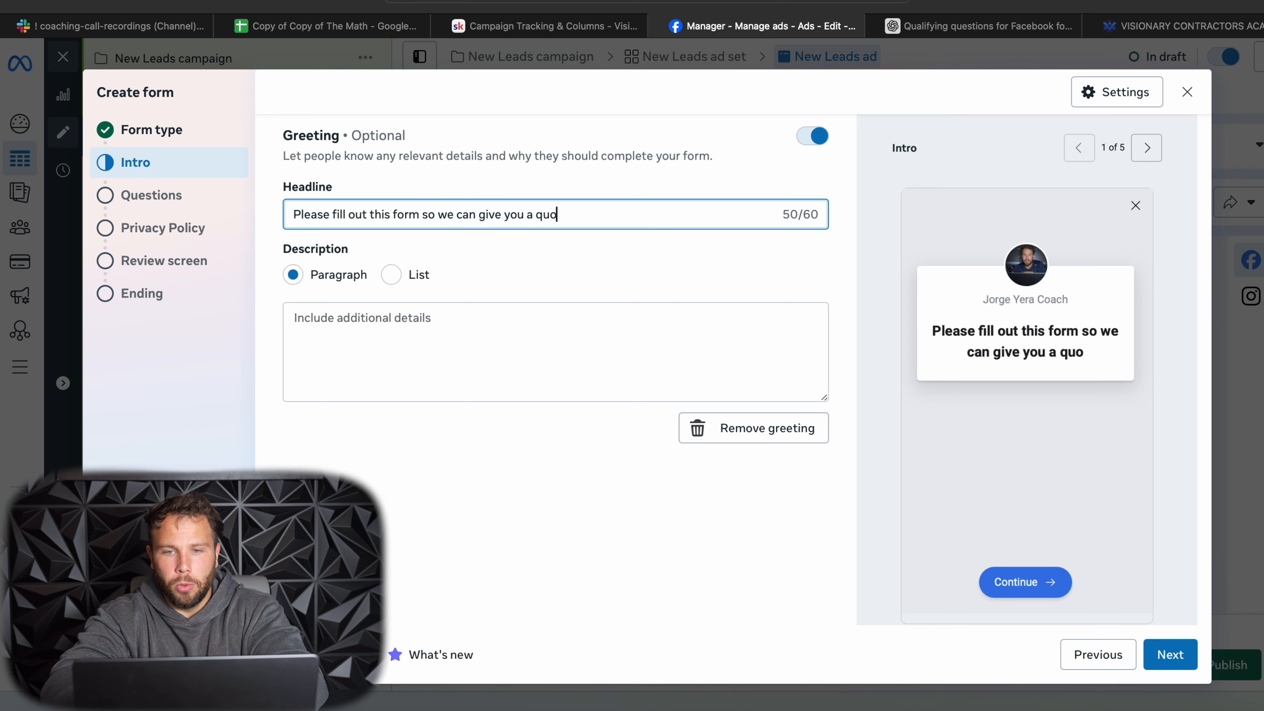
type("te ASAP")
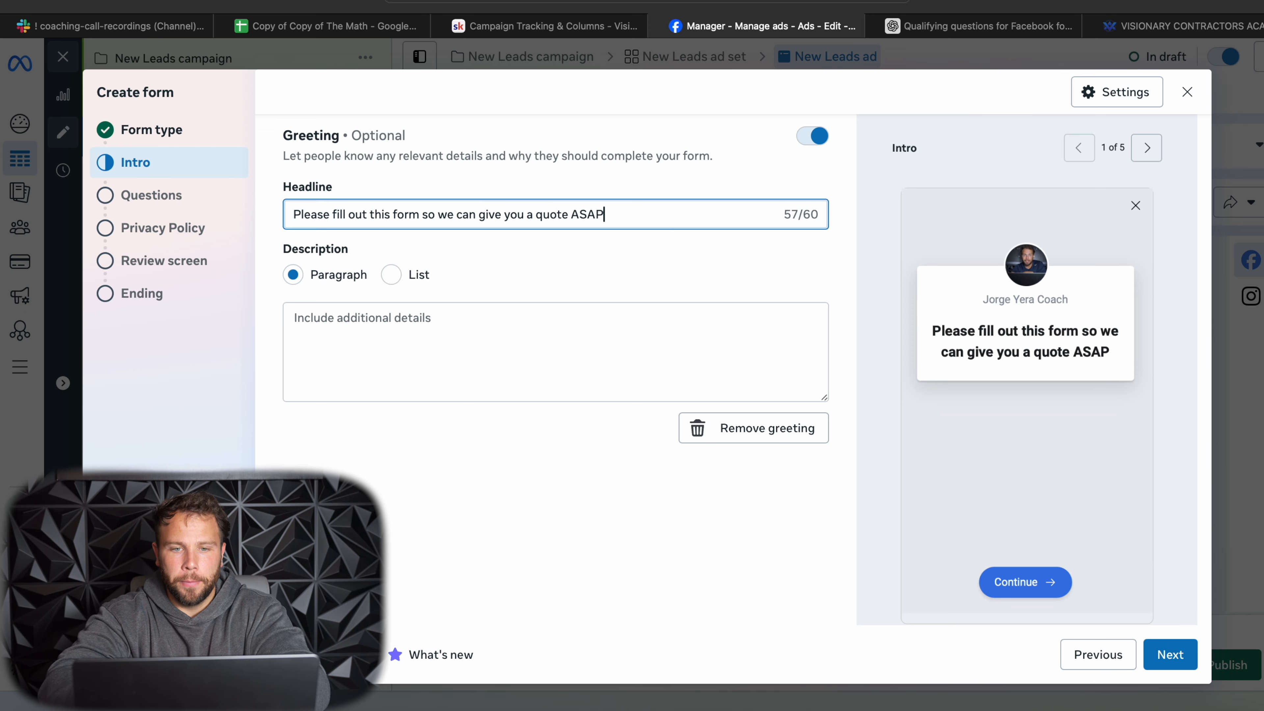
- Enter "Thanks" as the greeting's description paragraph and continue to the form's questions
left_click(364, 327)
type("Thanks")
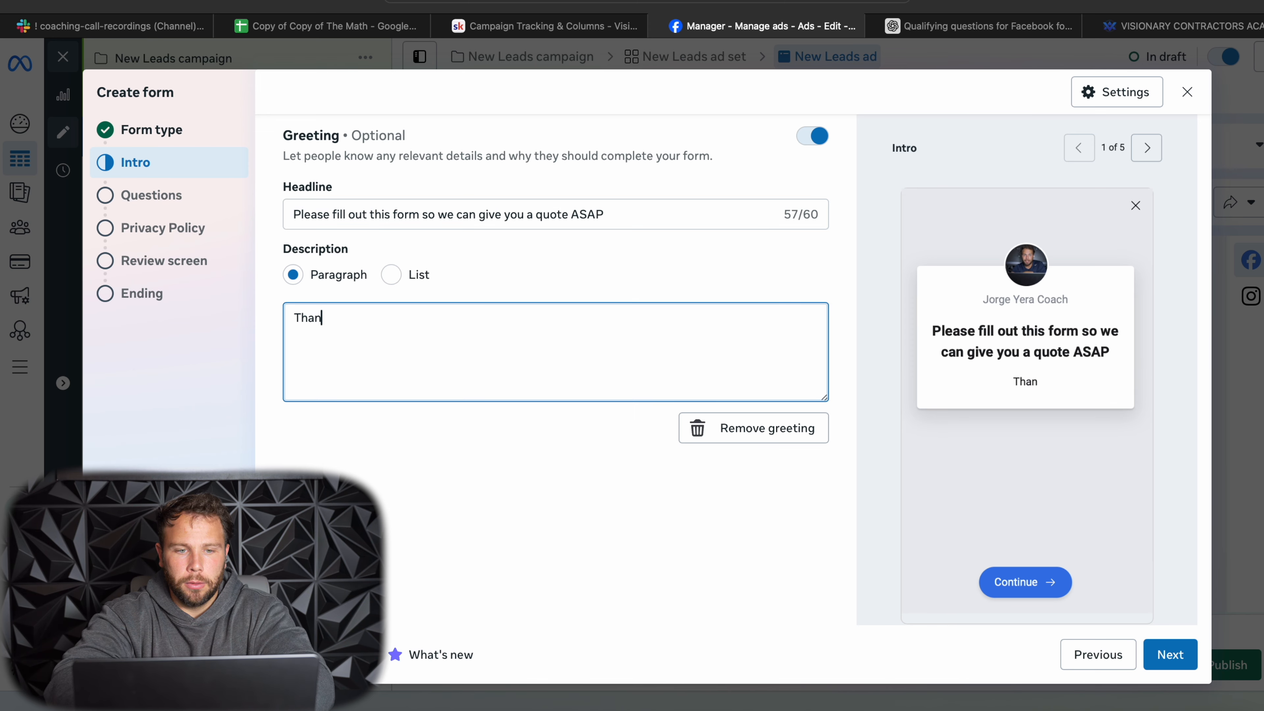
left_click(1185, 657)
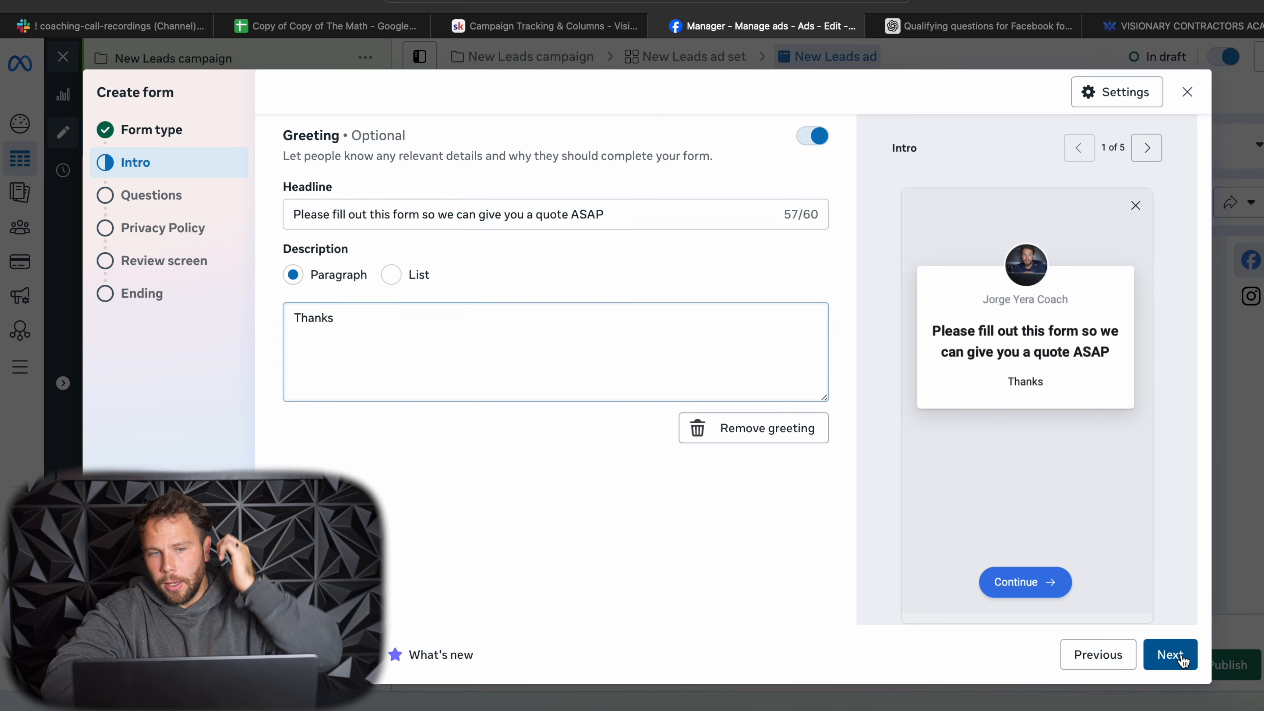
- Turn on conditional logic for the form's questions and add a multiple choice question
scroll(543, 252, "up", 3)
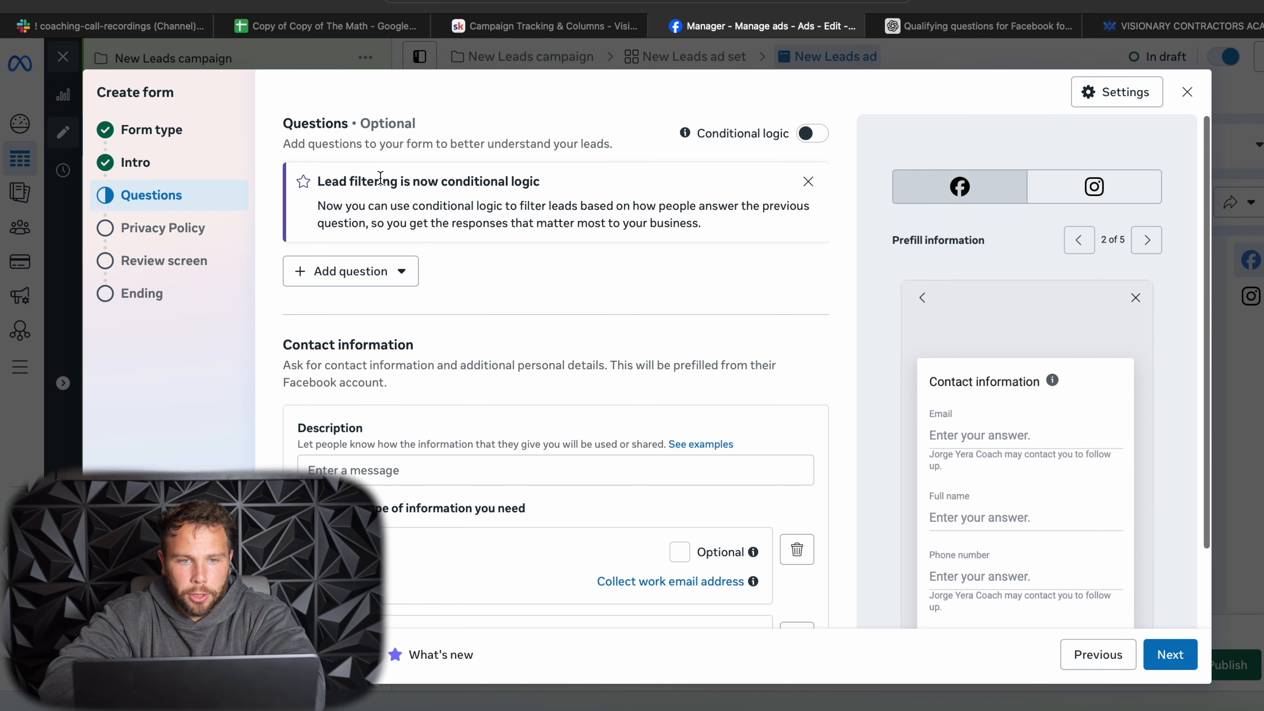
left_click_drag(282, 124, 826, 147)
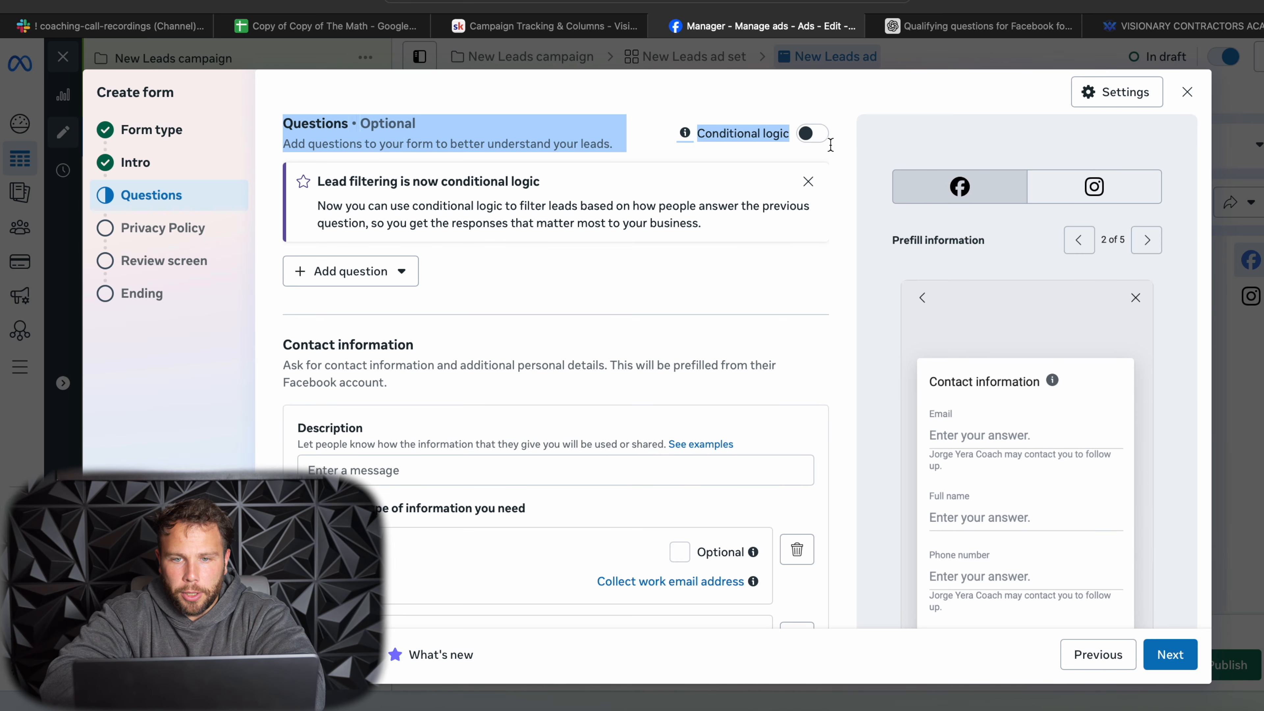
left_click(812, 134)
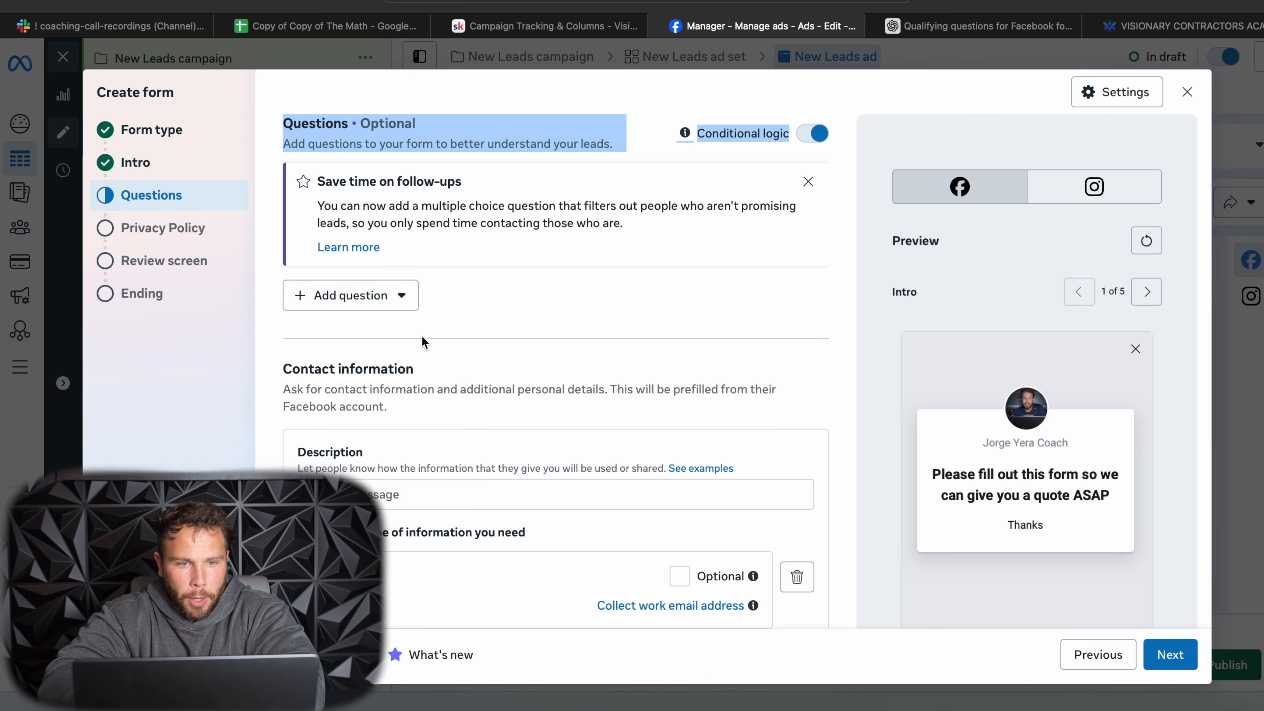
left_click(390, 298)
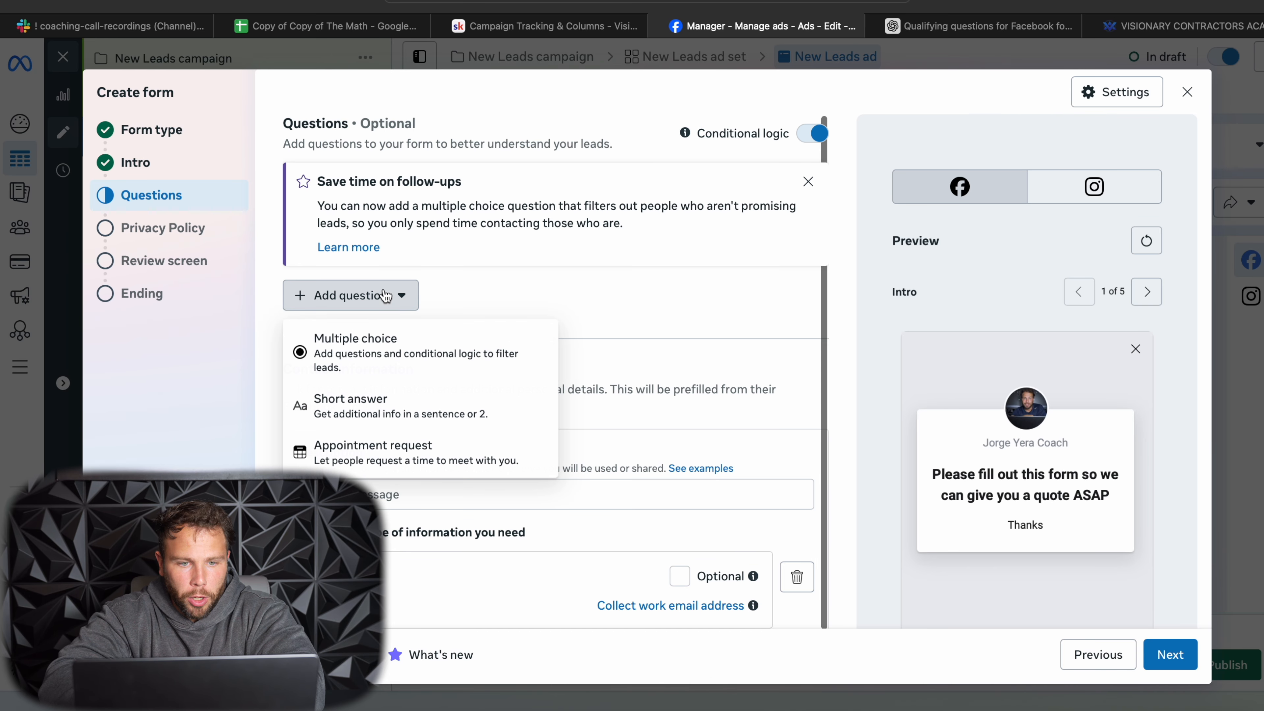
left_click(347, 345)
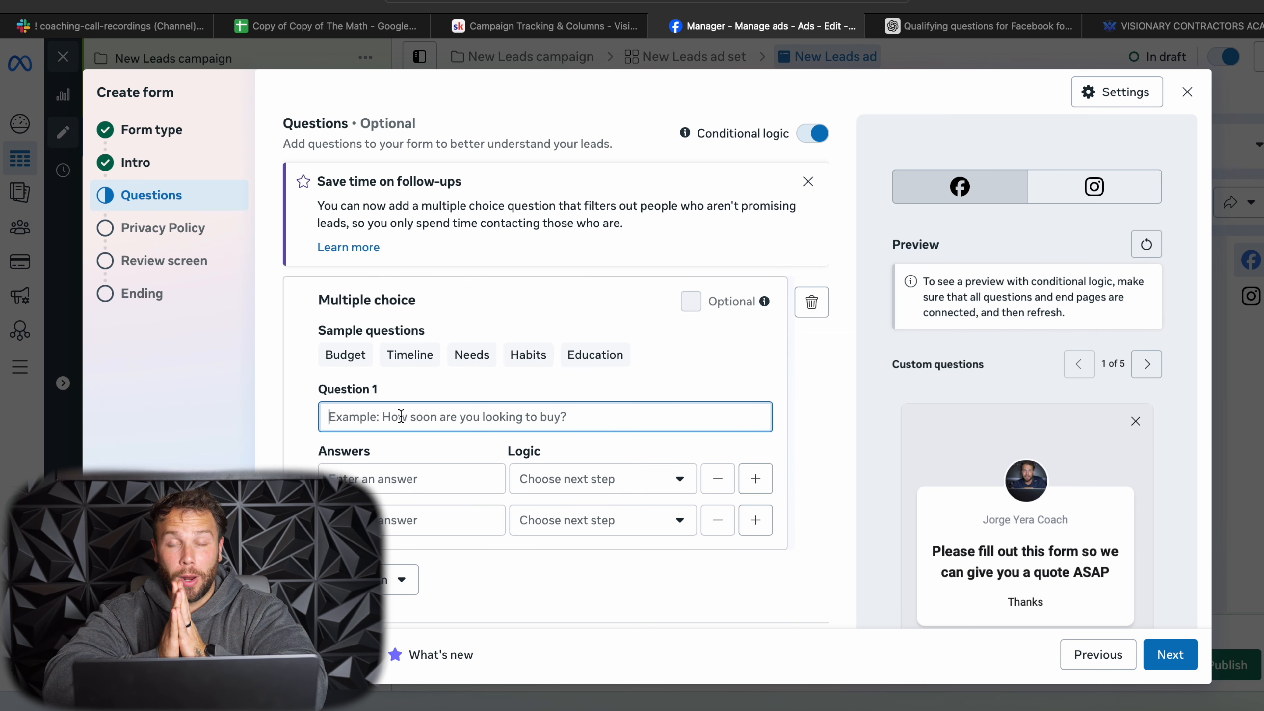
- Enter "Are you a homeowner near Houston, TX. needing some painting done?" as Question 1
type("Are")
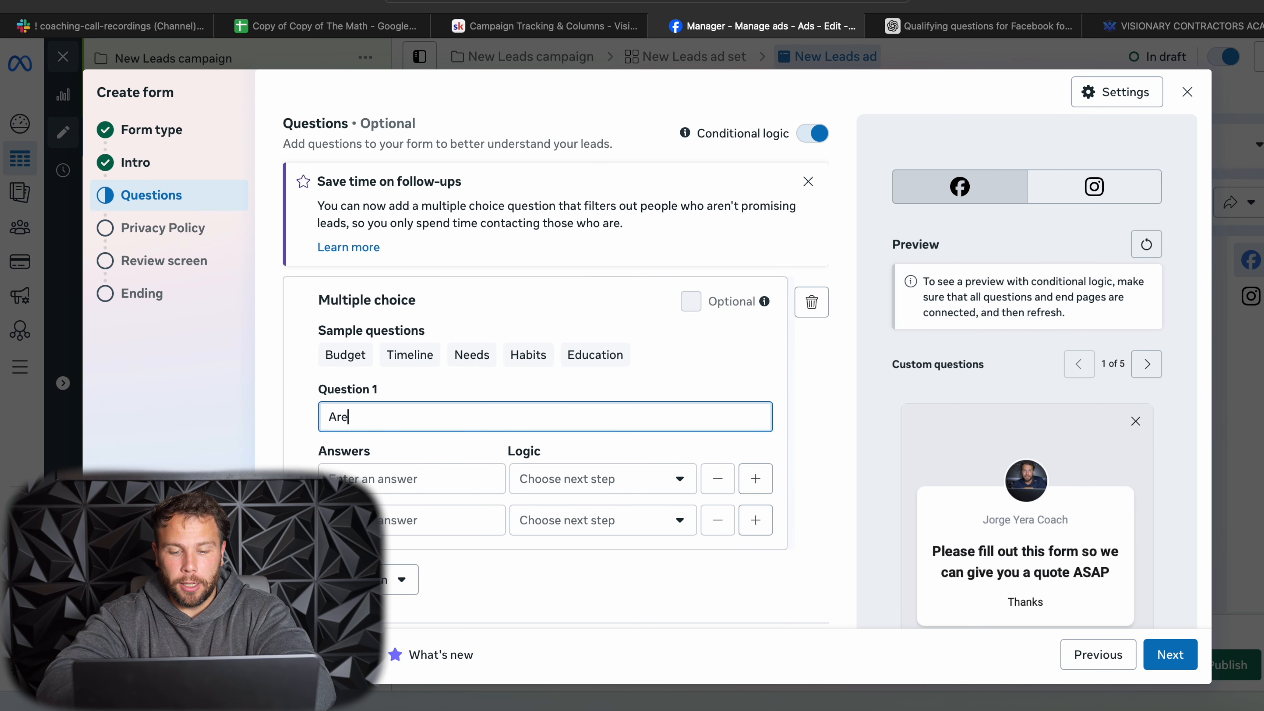
type(" you a home")
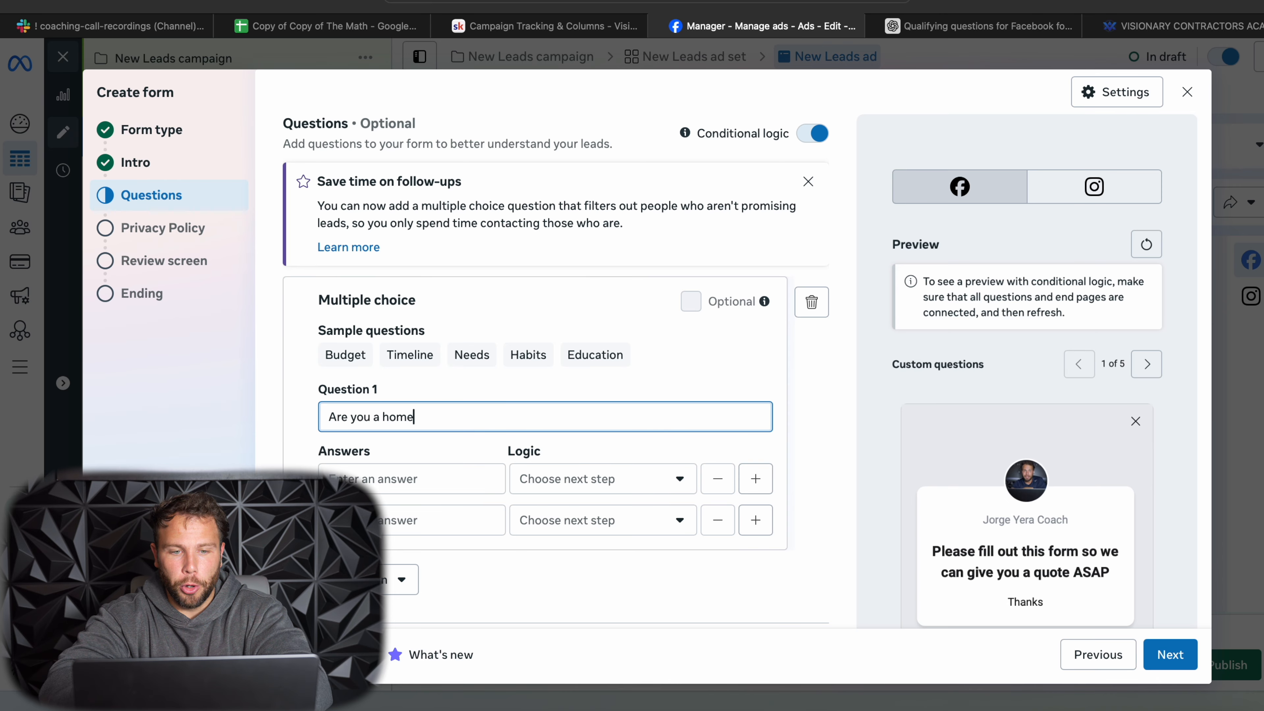
type("owner")
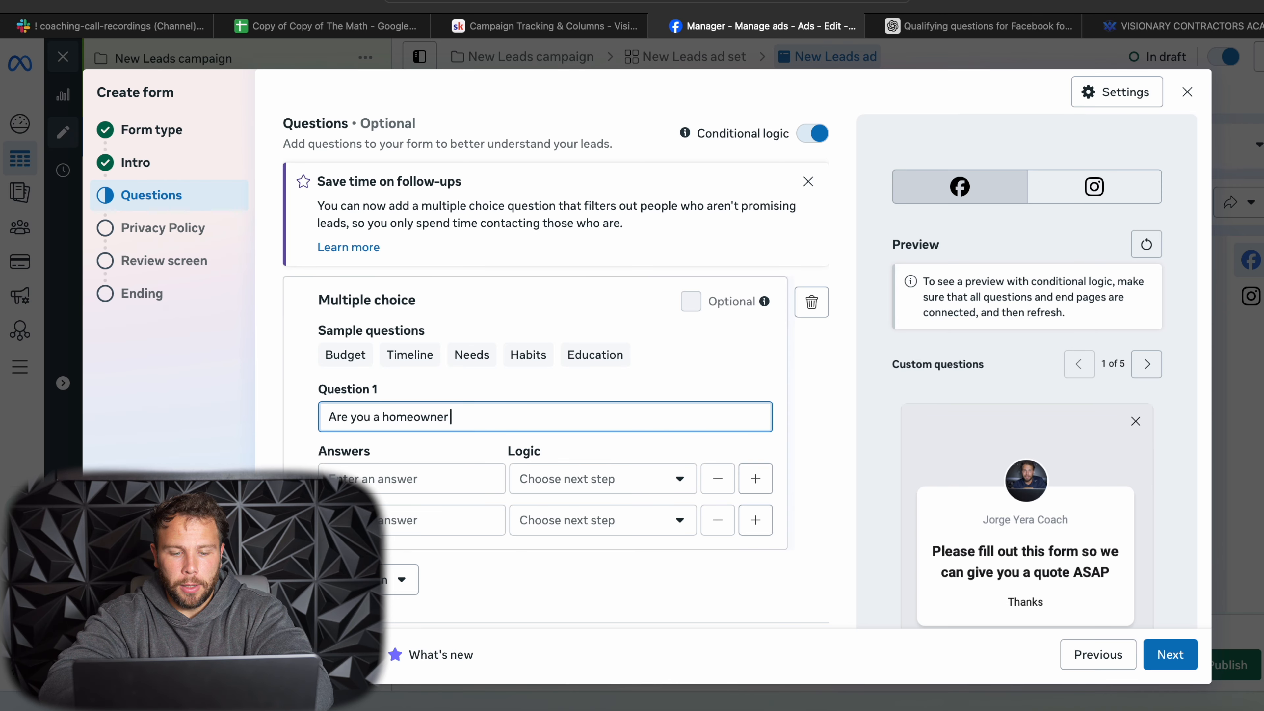
type(" near Ho")
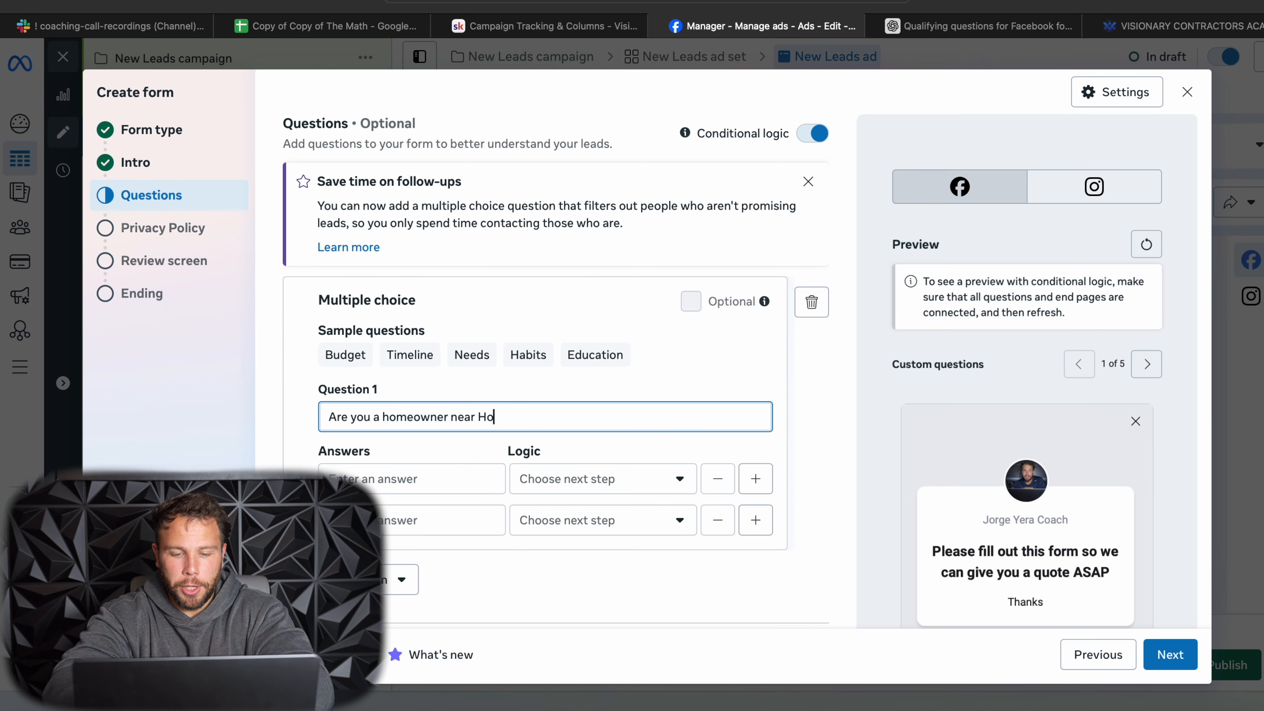
type("uston, TX>")
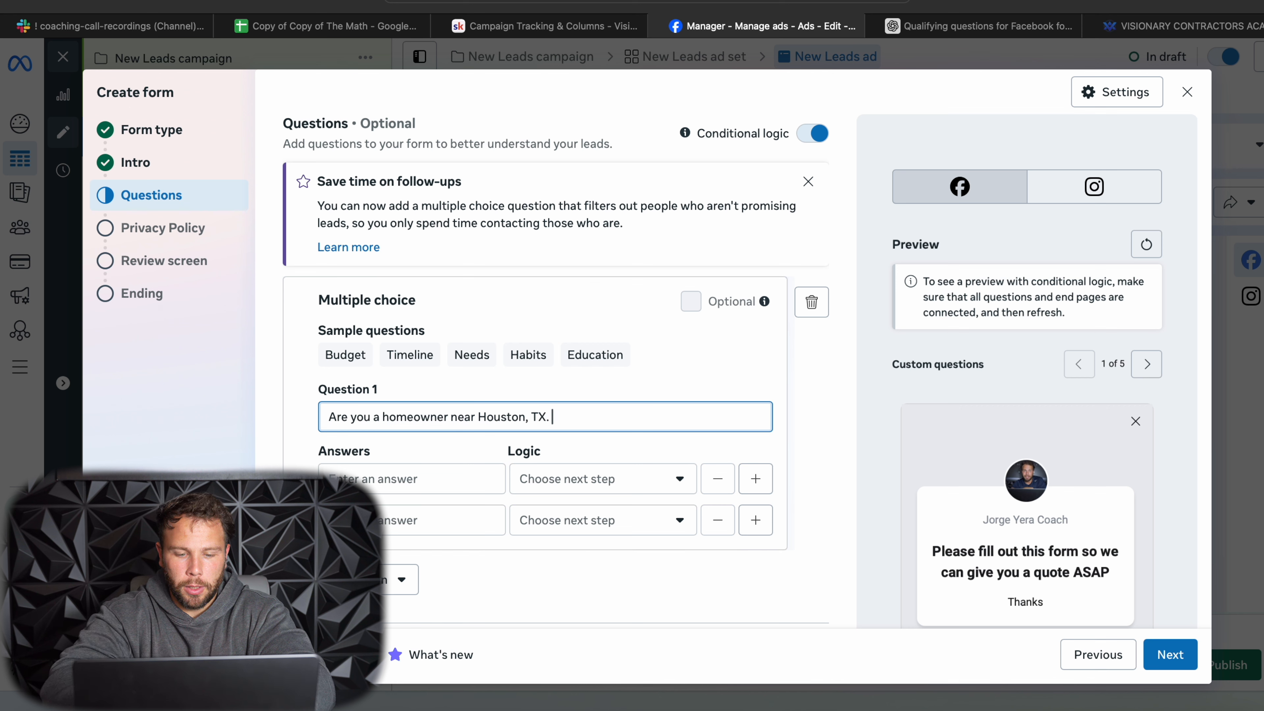
type(" needing some pay")
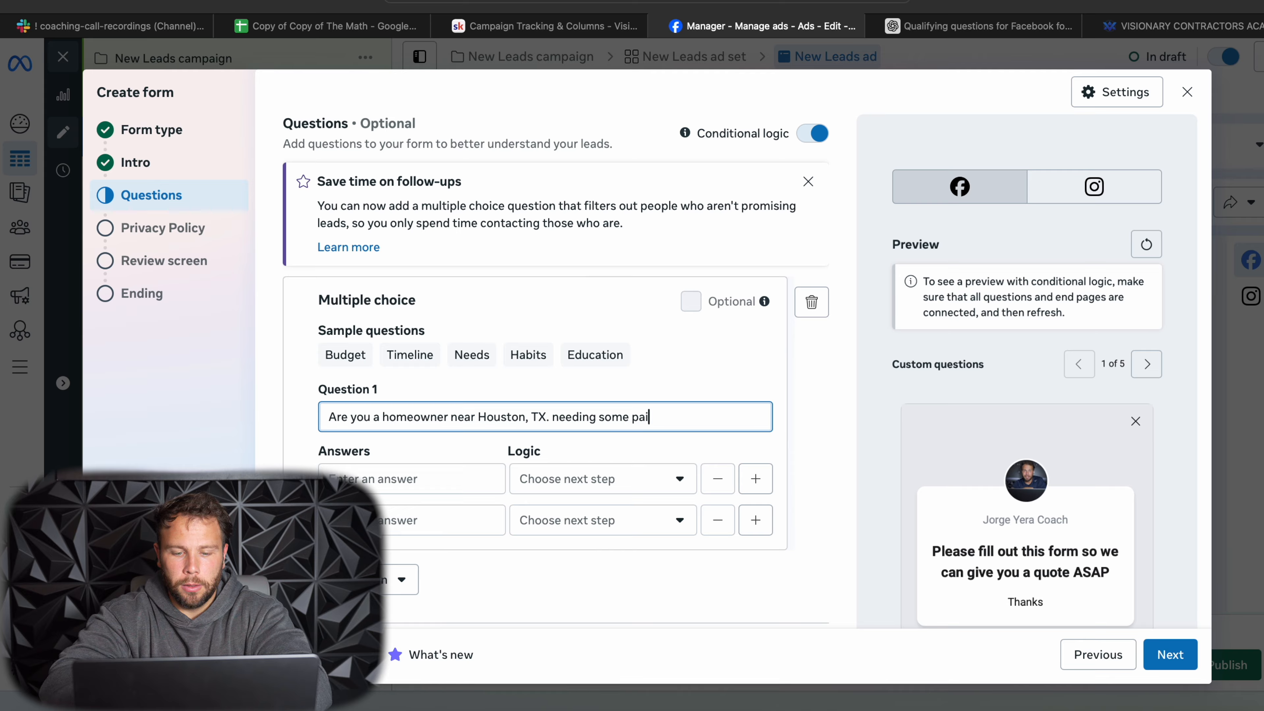
type("nting done?")
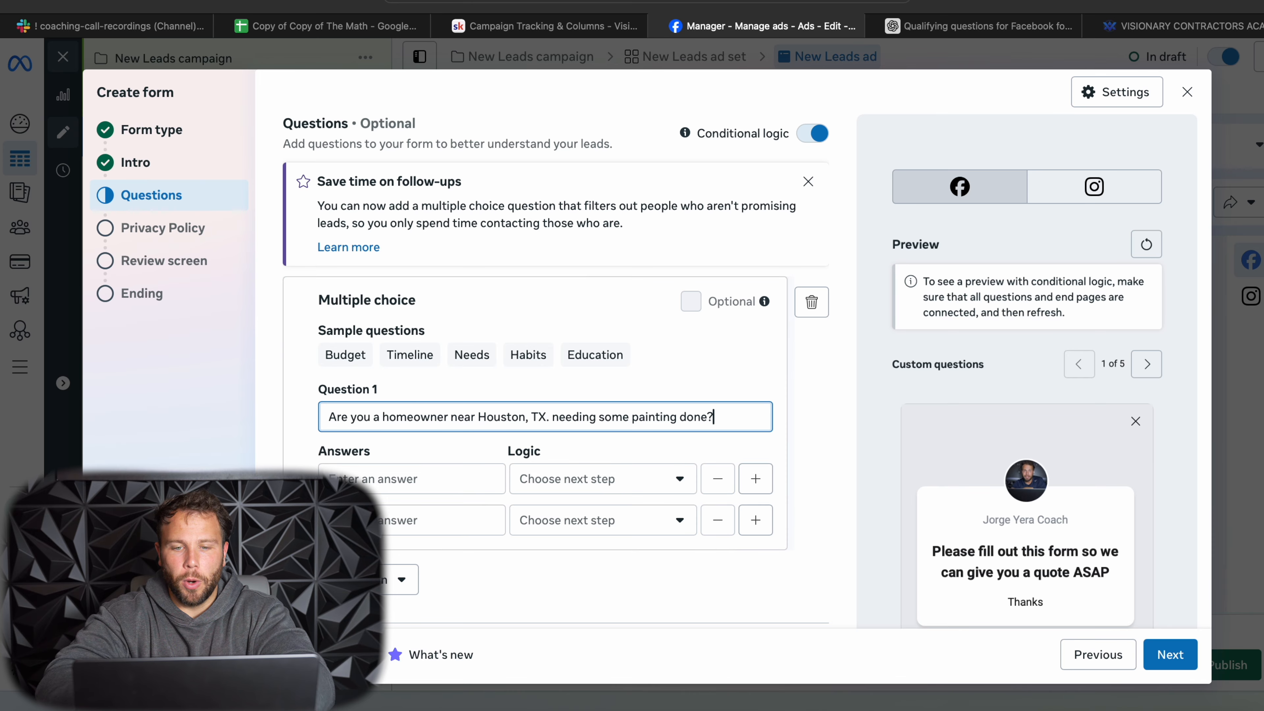
- Give Question 1 the answers YES and NO, and make the NO answer close the form for non-leads
left_click(353, 473)
type("YES")
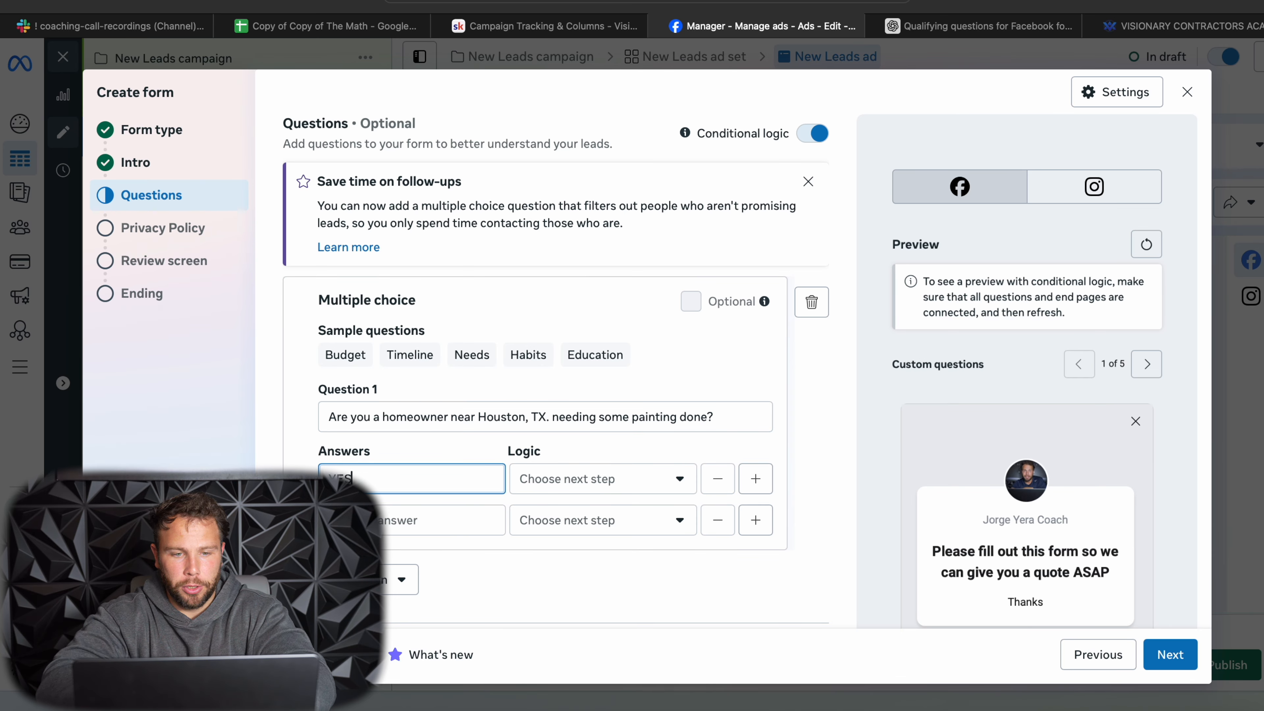
key("Tab")
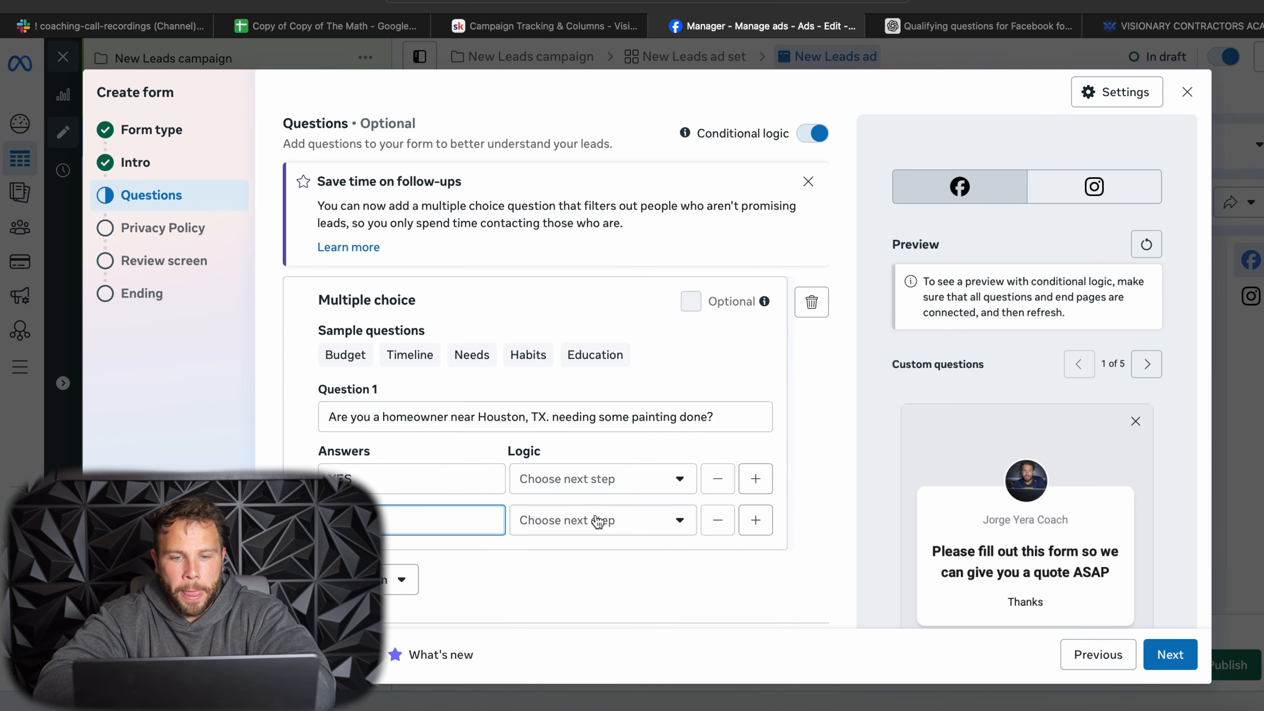
left_click(597, 520)
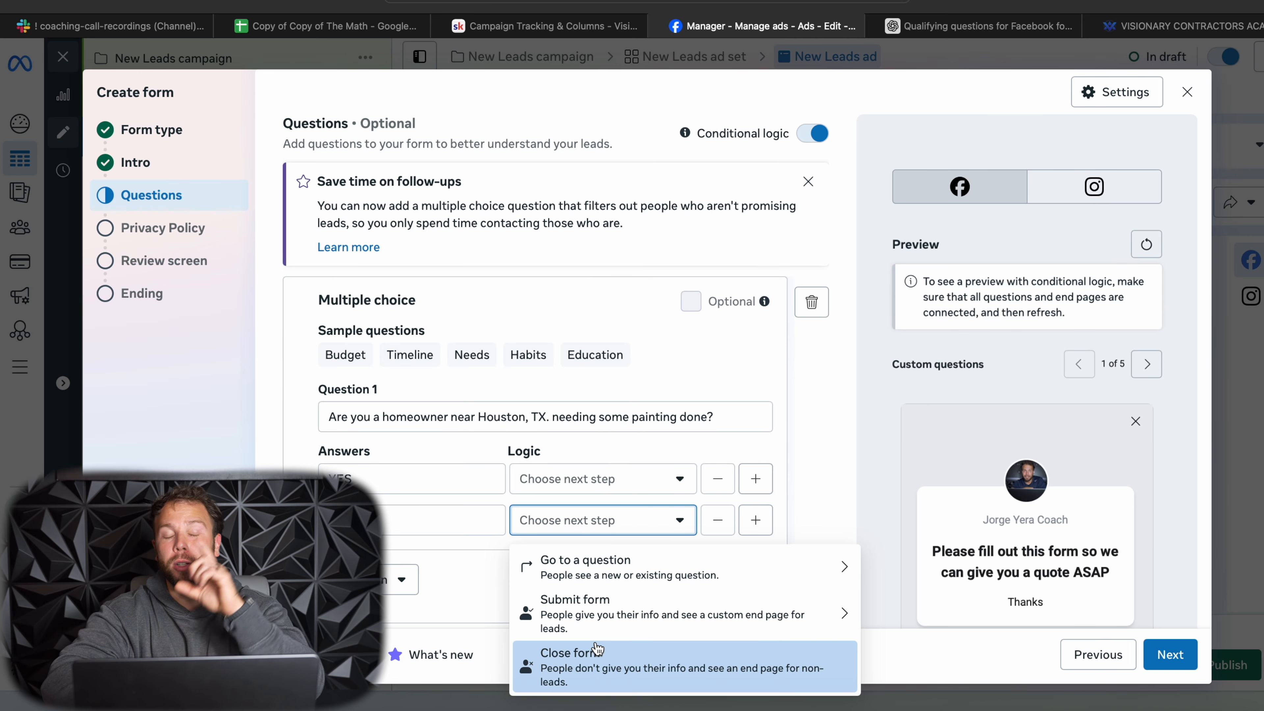
left_click(583, 671)
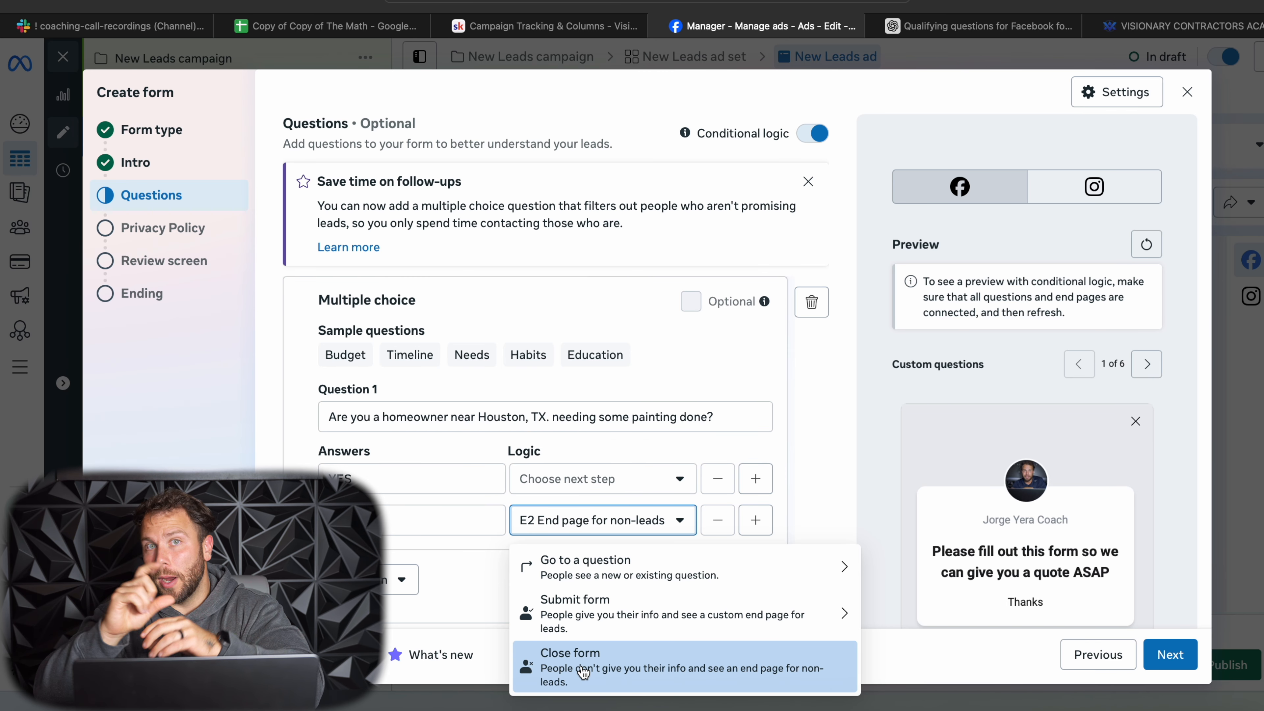
- Route Question 1's YES answer to a newly added multiple choice question
left_click(572, 480)
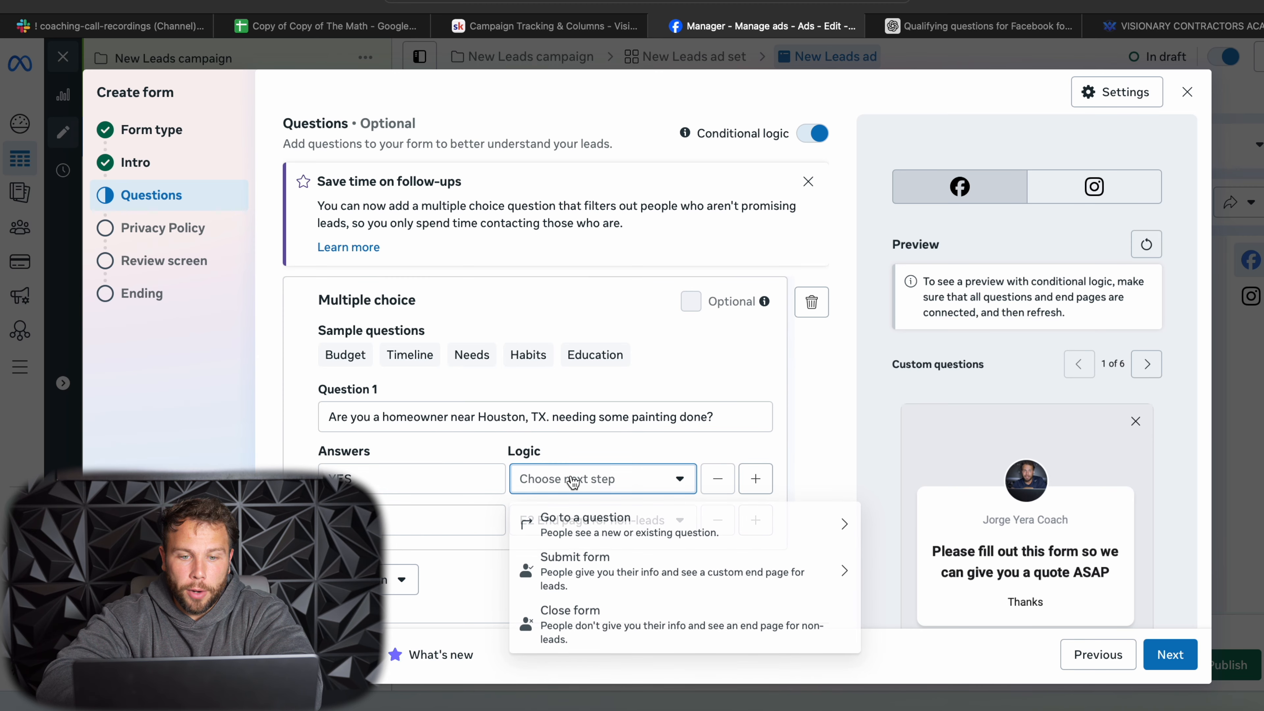
left_click(579, 527)
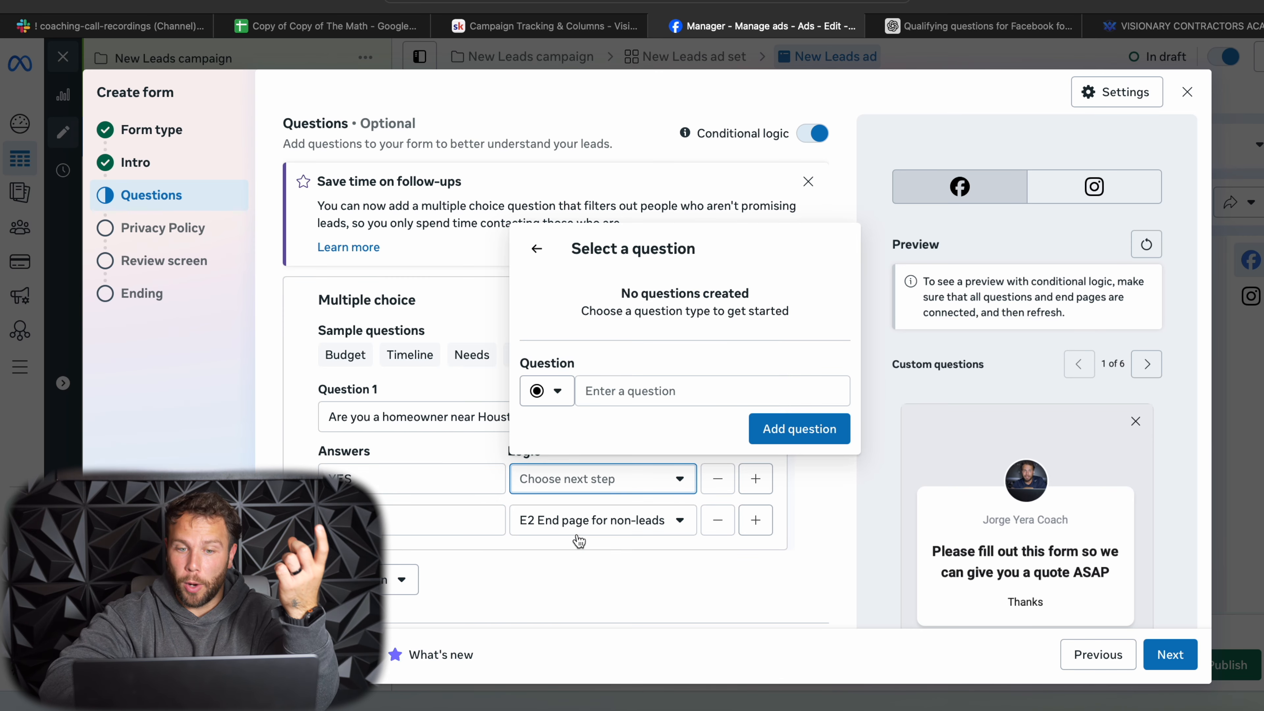
left_click(782, 439)
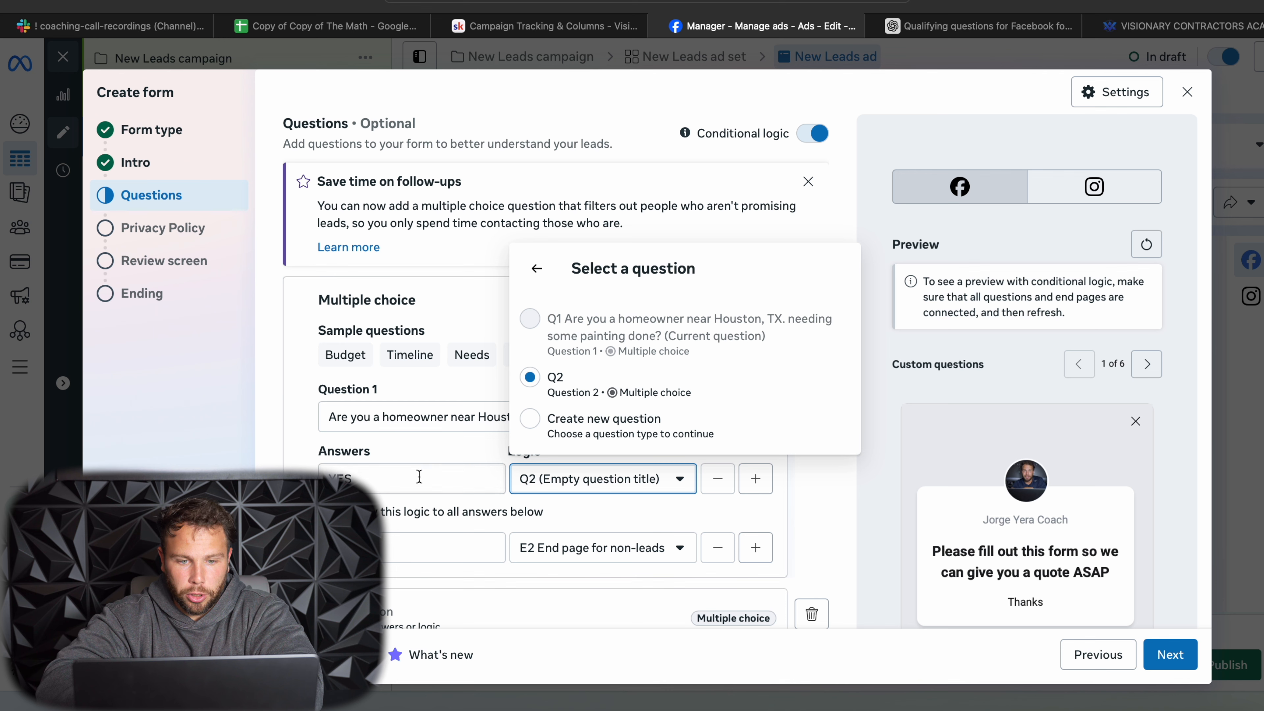
left_click(368, 534)
scroll(368, 543, "down", 3)
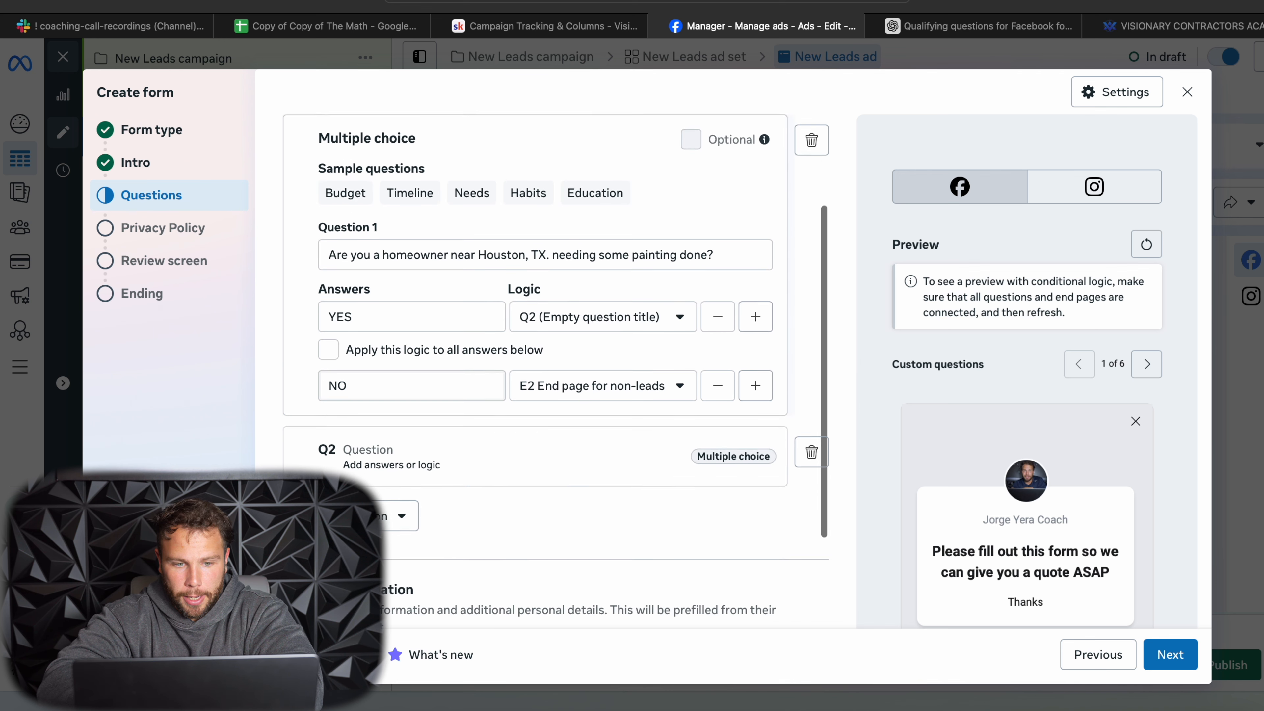
- Copy "What type of project are you looking to get done?" from the ChatGPT list of qualifying questions into Question 2 of the Ads Manager form
left_click(430, 460)
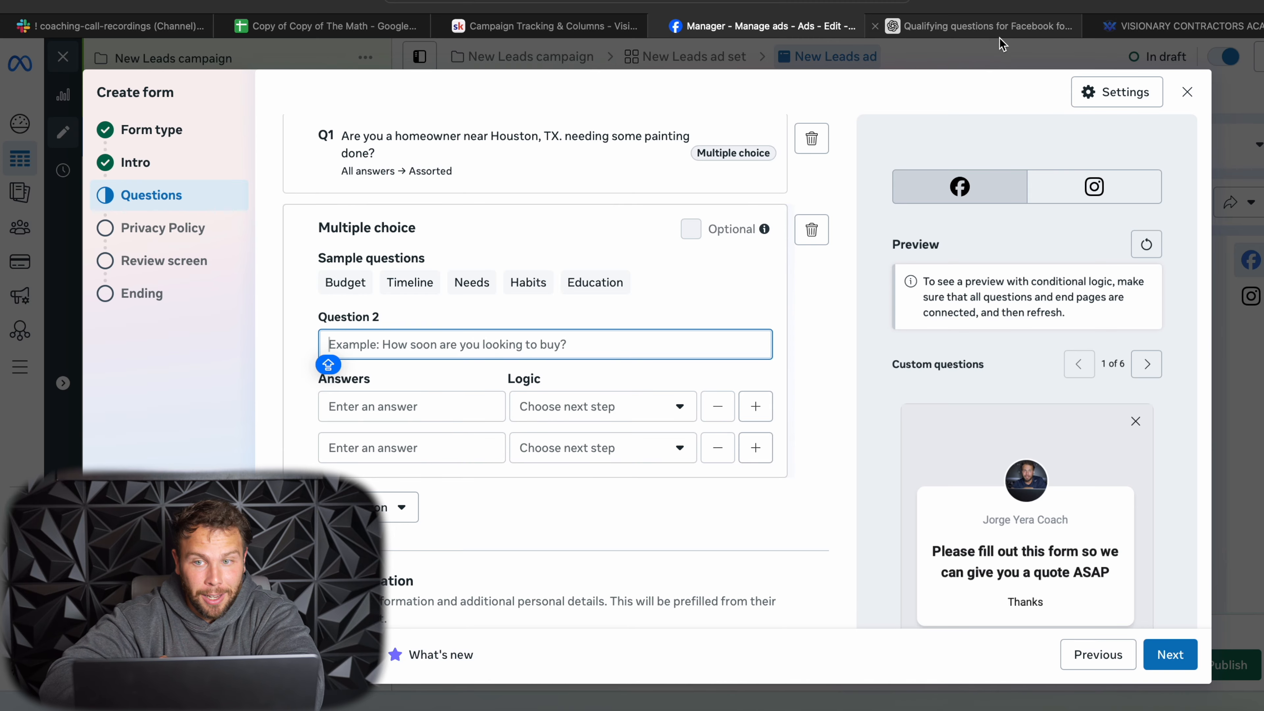
left_click(990, 28)
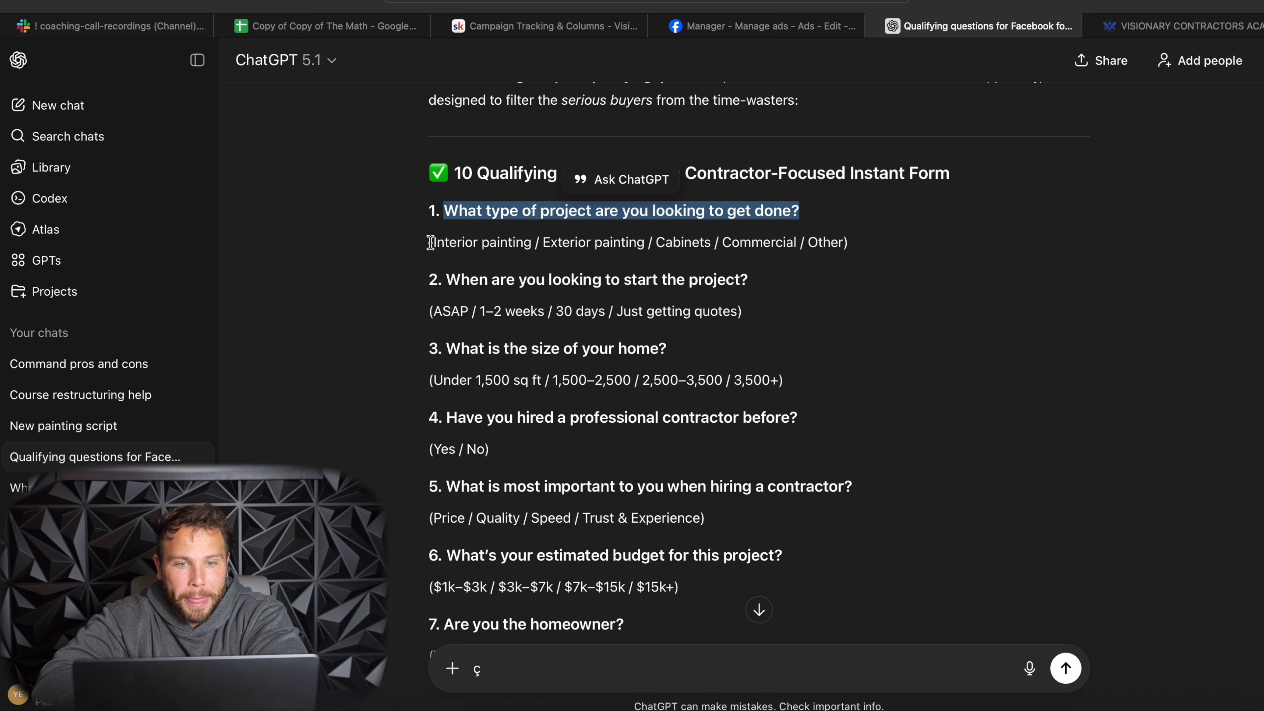
scroll(542, 328, "up", 3)
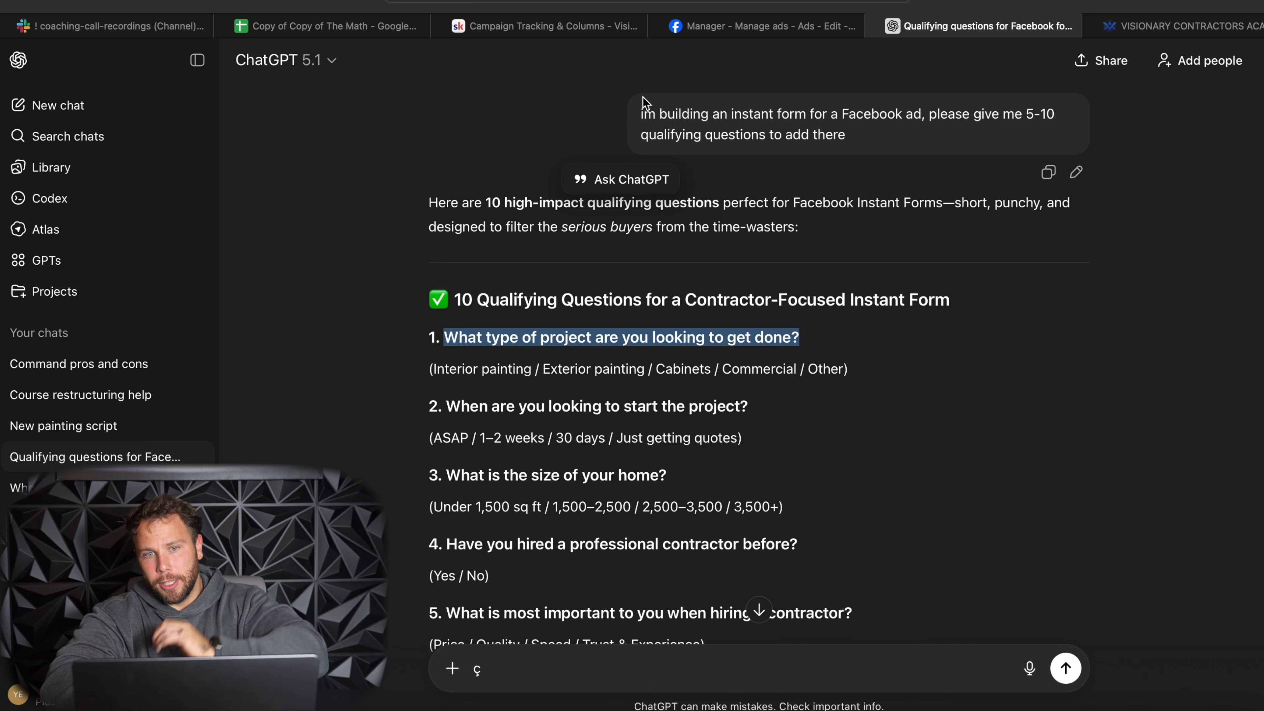
left_click_drag(639, 114, 851, 146)
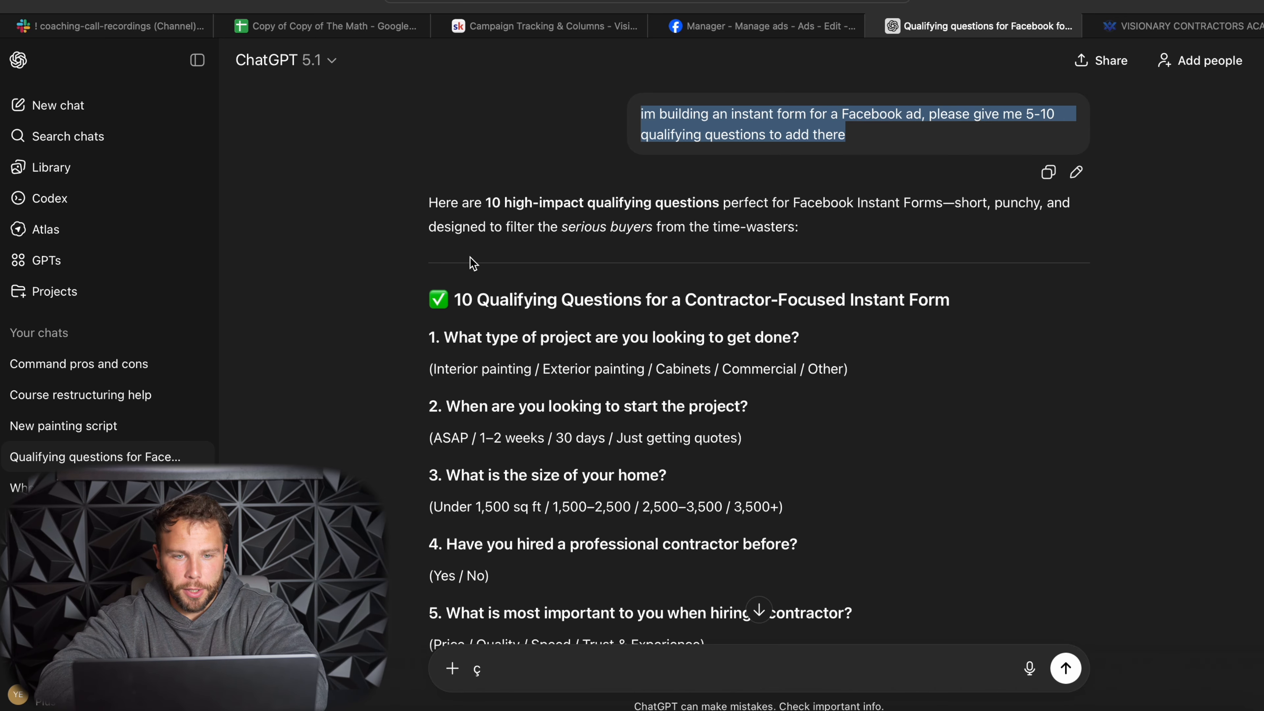
scroll(447, 321, "down", 2)
left_click_drag(441, 264, 804, 272)
key("super+c")
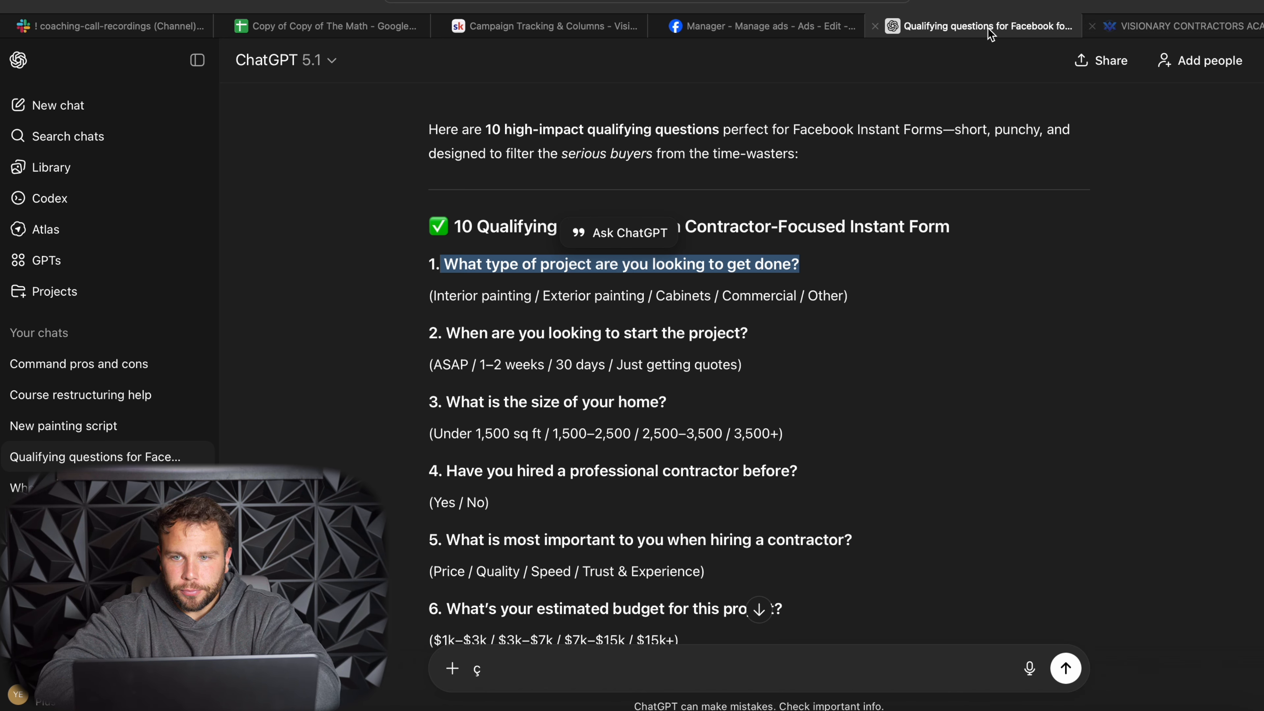
mouse_move(837, 33)
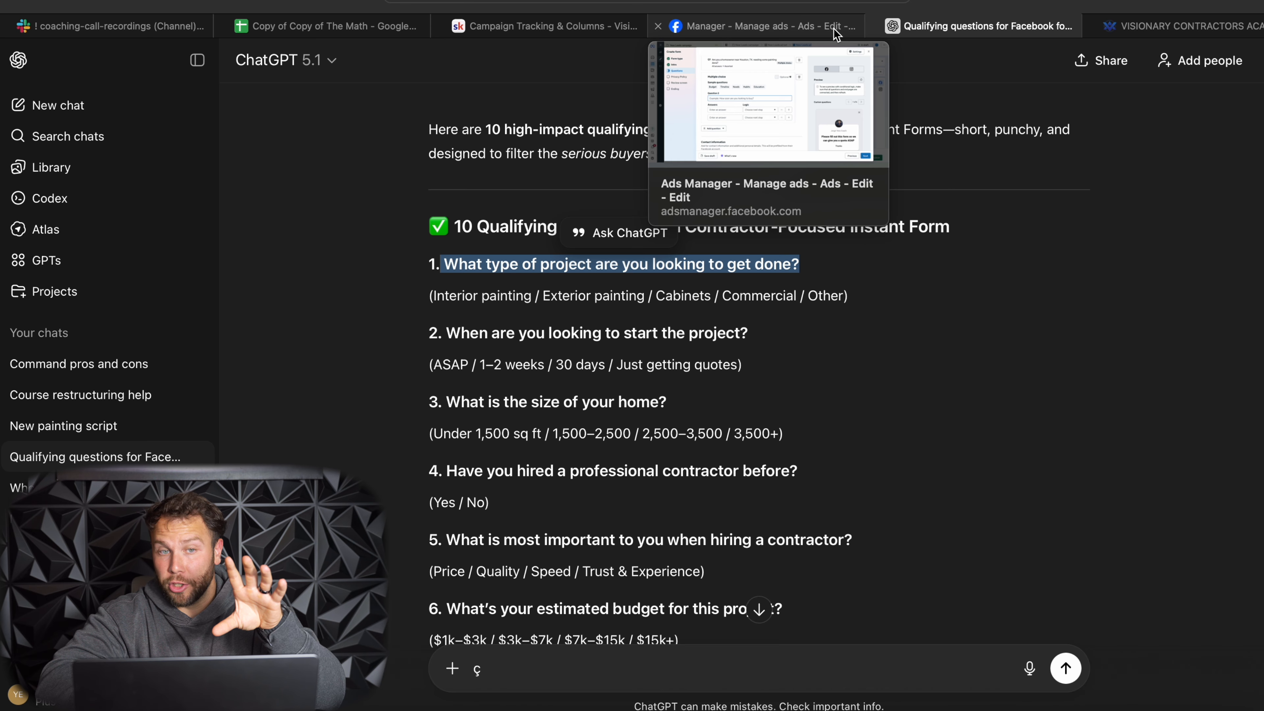
left_click(806, 33)
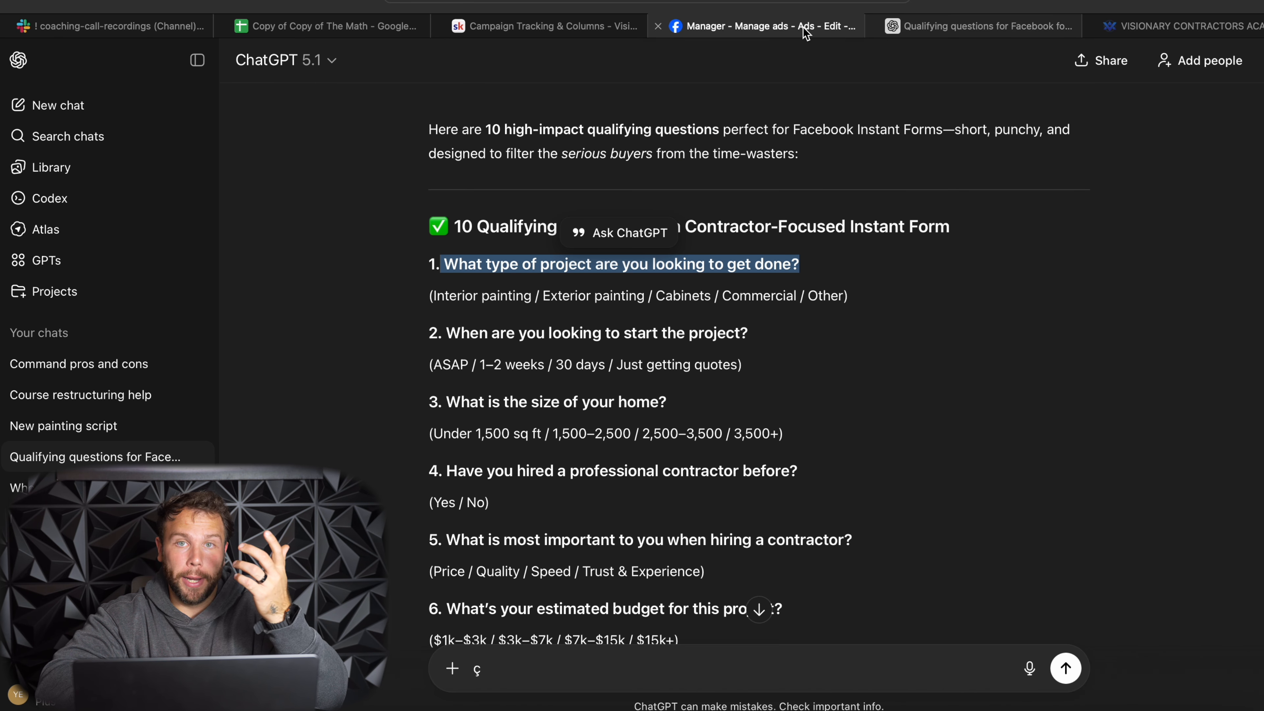
key("super+v")
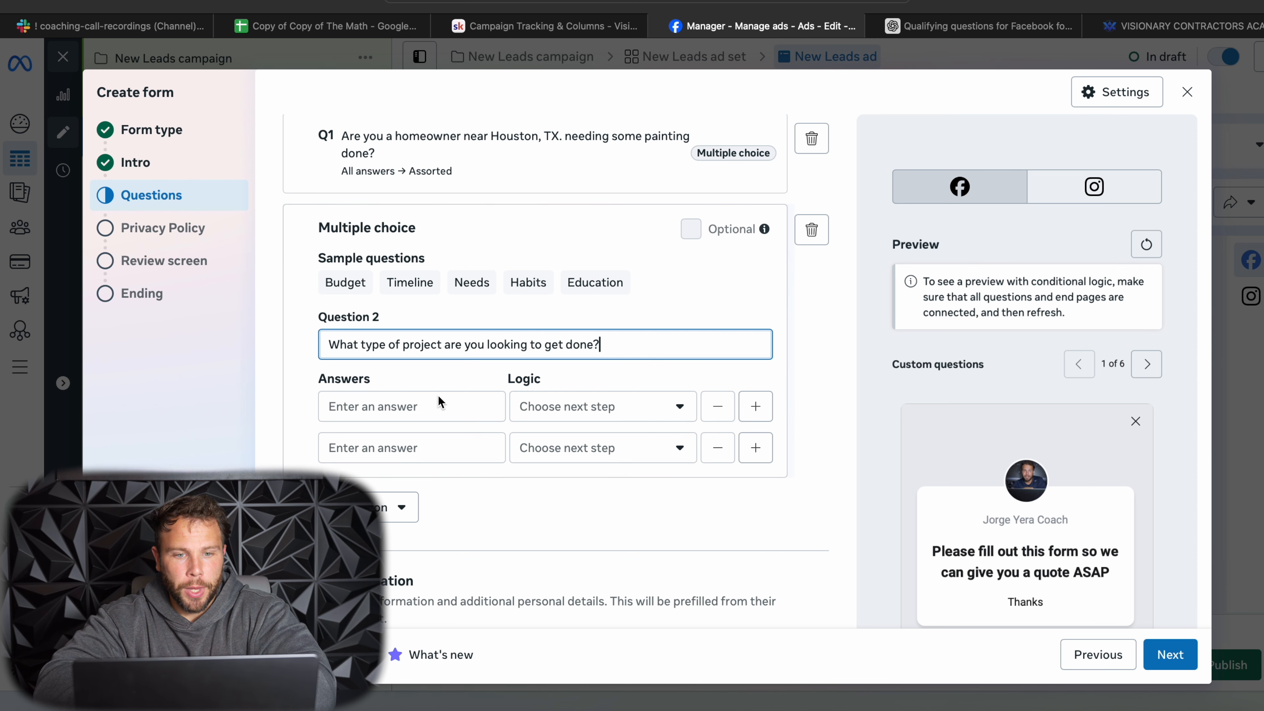
- Copy "Interior painting" from the ChatGPT suggestions into the first answer of Question 2
left_click(444, 405)
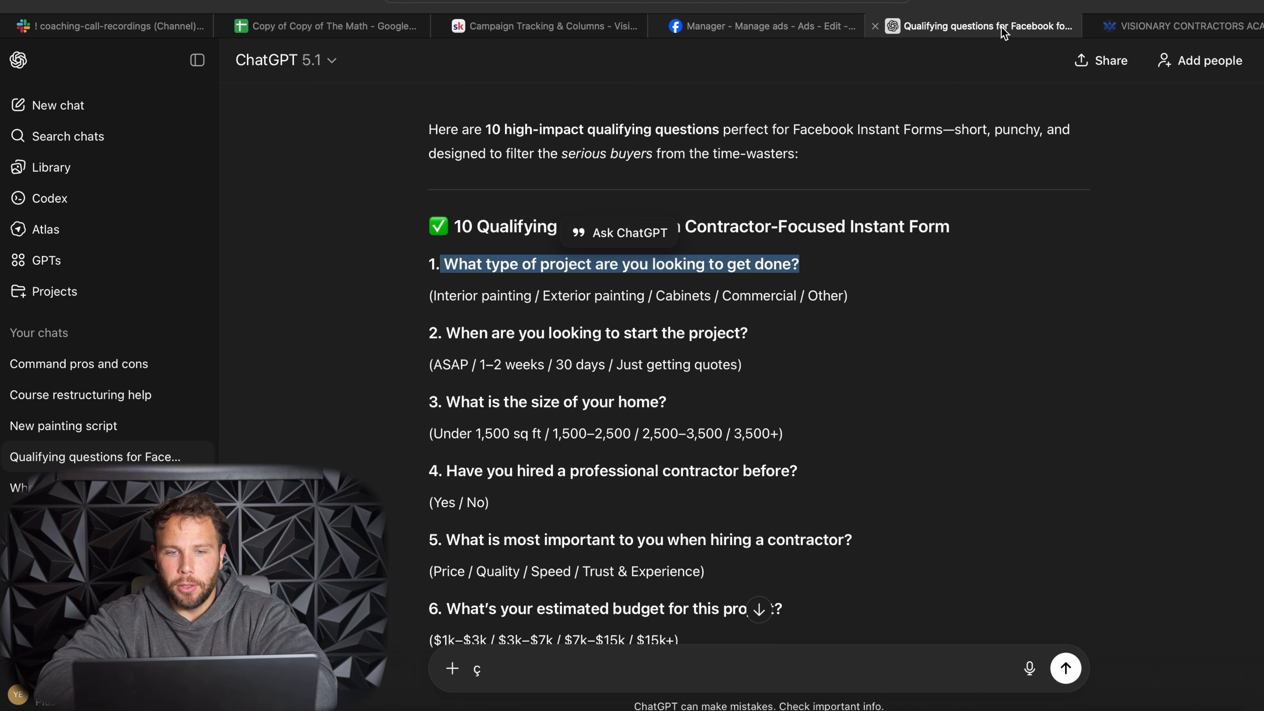
left_click(1001, 29)
mouse_move(435, 293)
left_mouse_down()
mouse_move(556, 293)
mouse_move(533, 292)
left_mouse_up()
key("super+c")
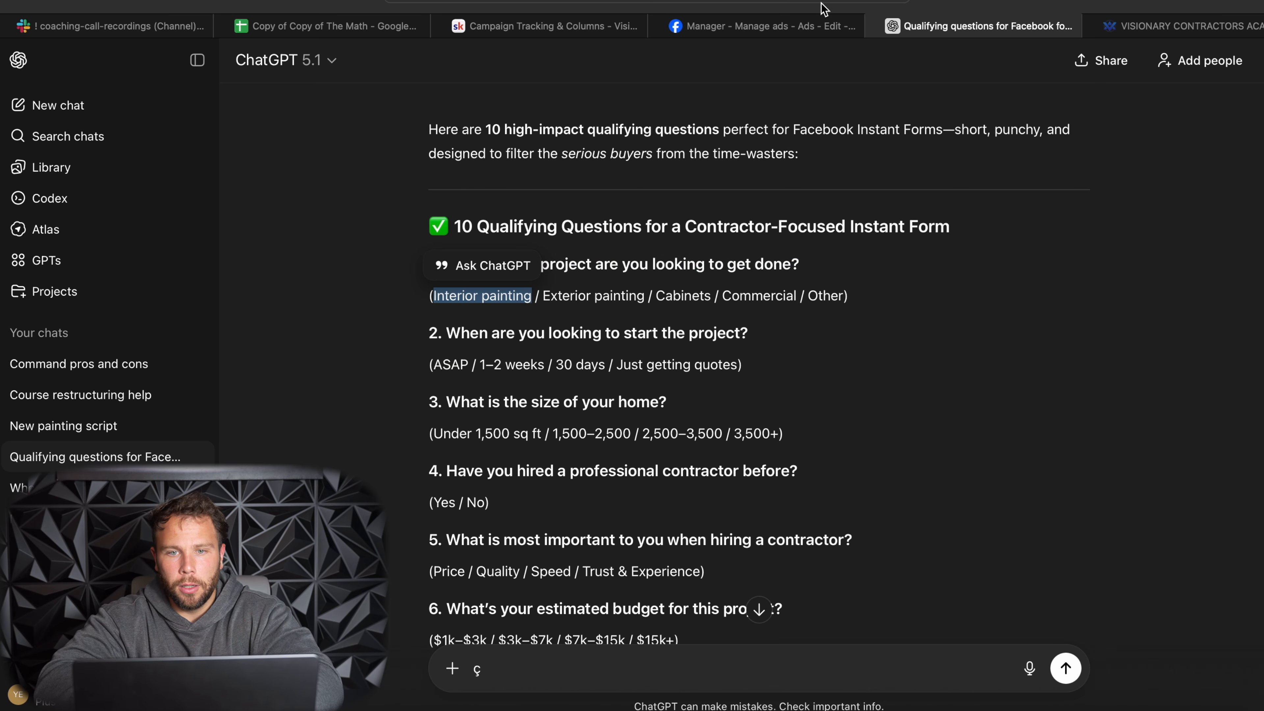
left_click(761, 26)
key("super+v")
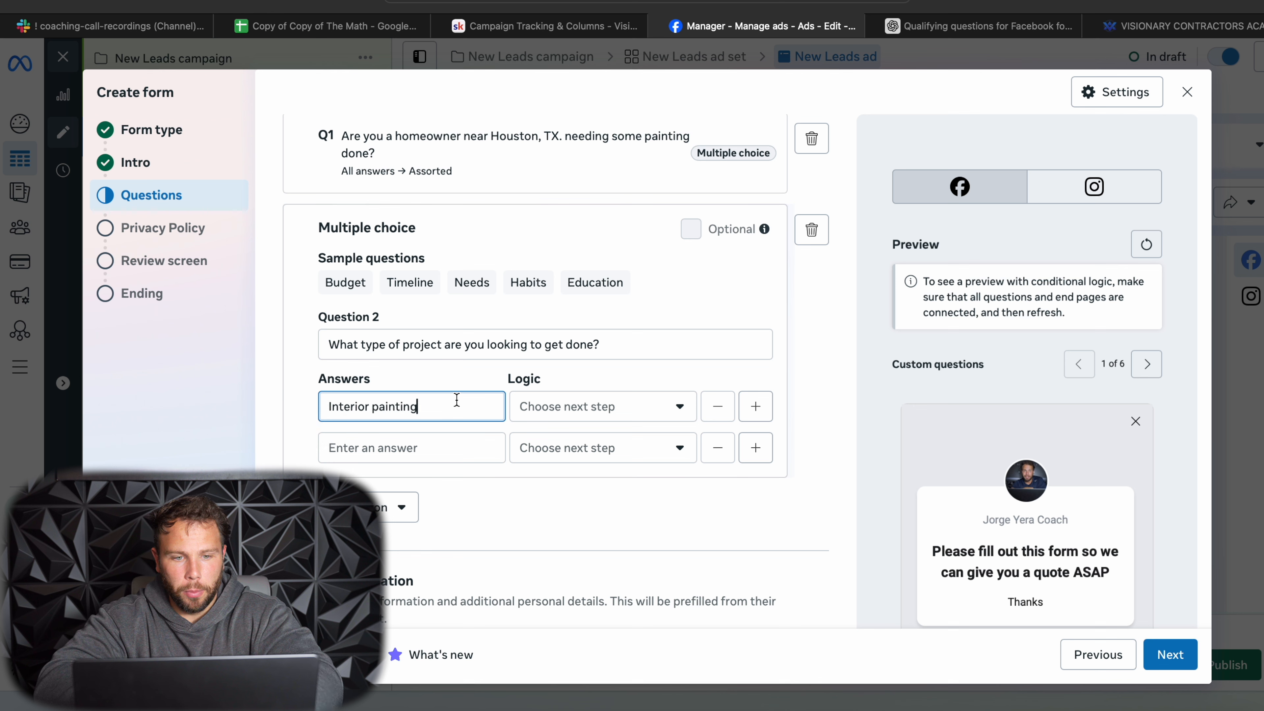
- Copy "Exterior painting" from ChatGPT into Question 2's second answer and add two more blank answers below it
left_click(427, 446)
left_click(955, 33)
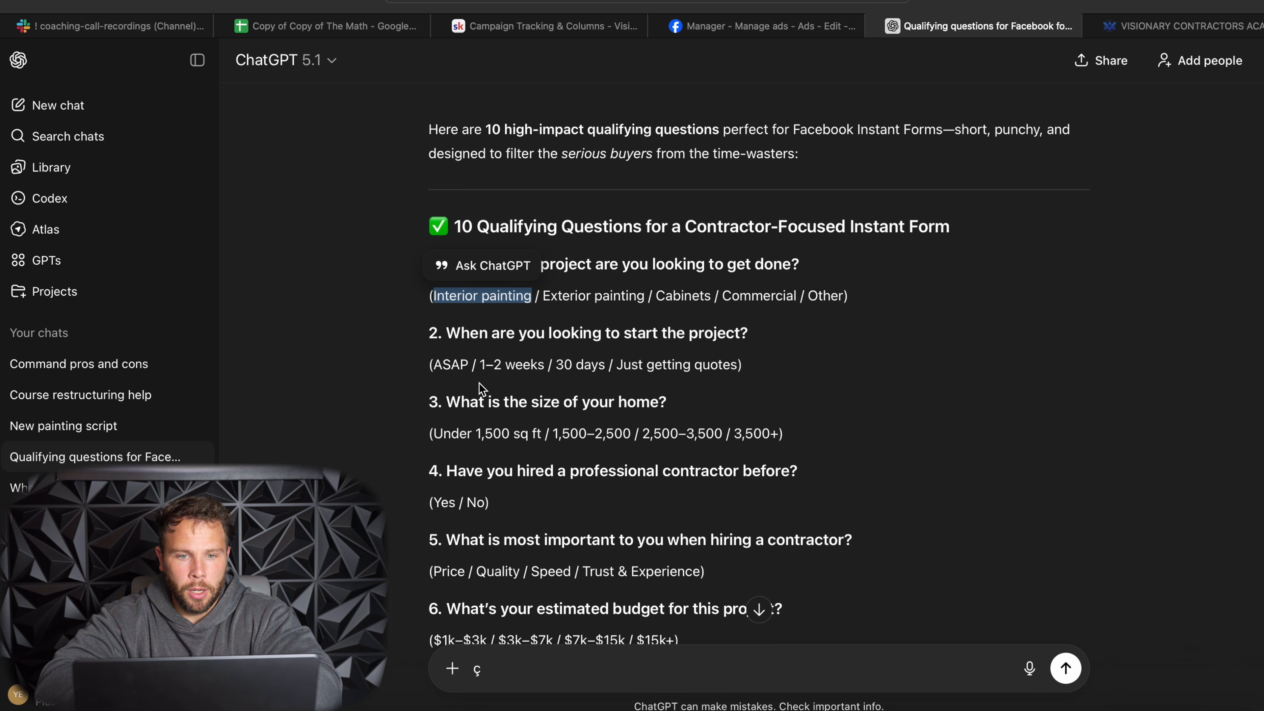
left_click_drag(542, 292, 644, 291)
key("super+c")
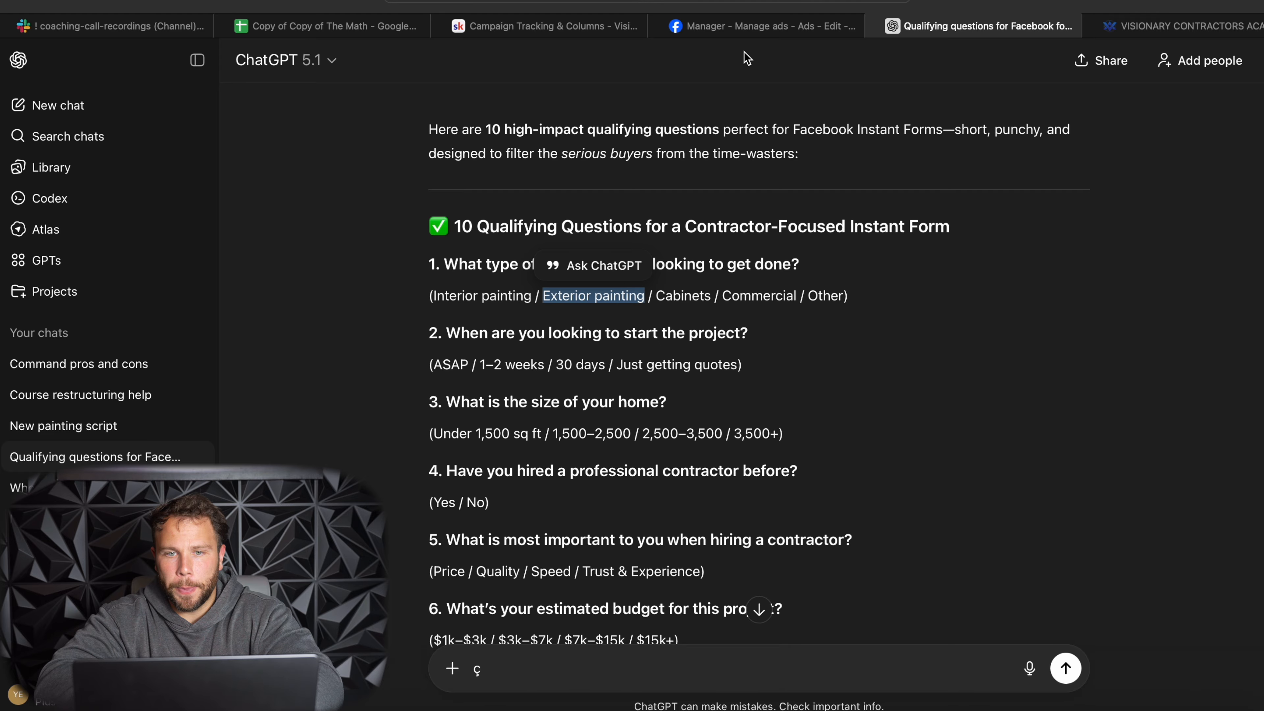
left_click(752, 33)
key("super+v")
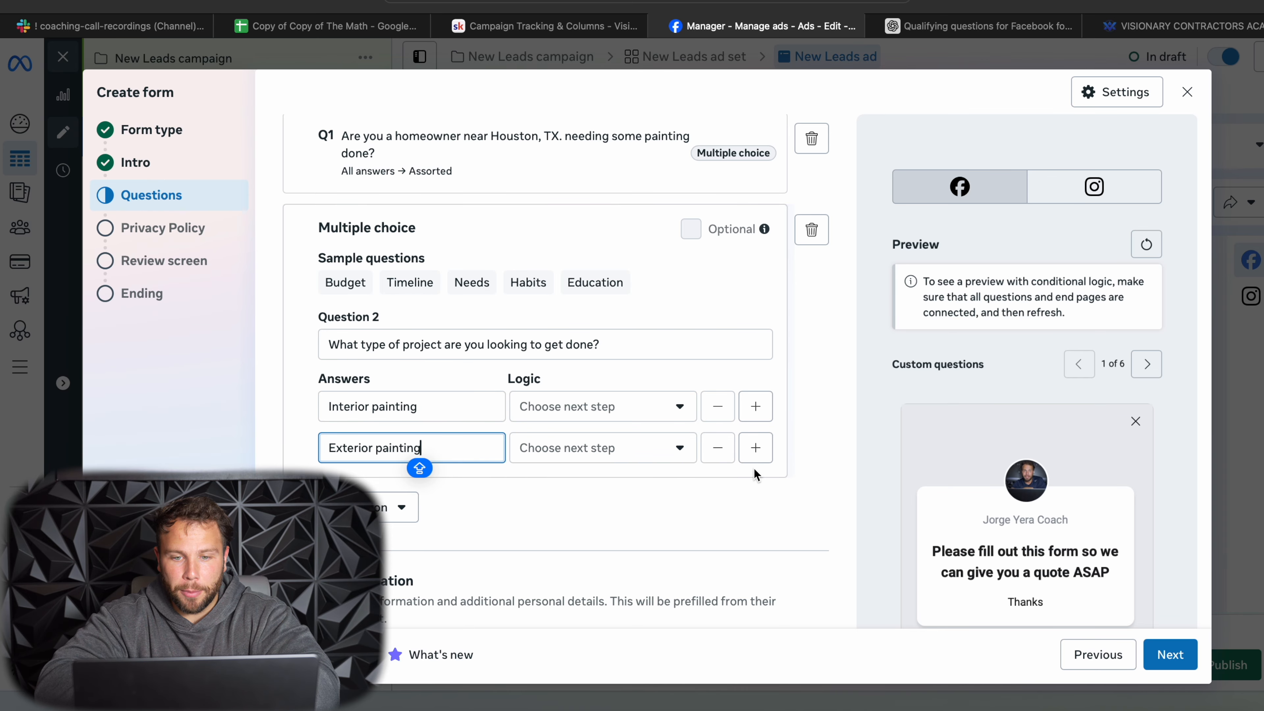
left_click(755, 449)
left_click(757, 491)
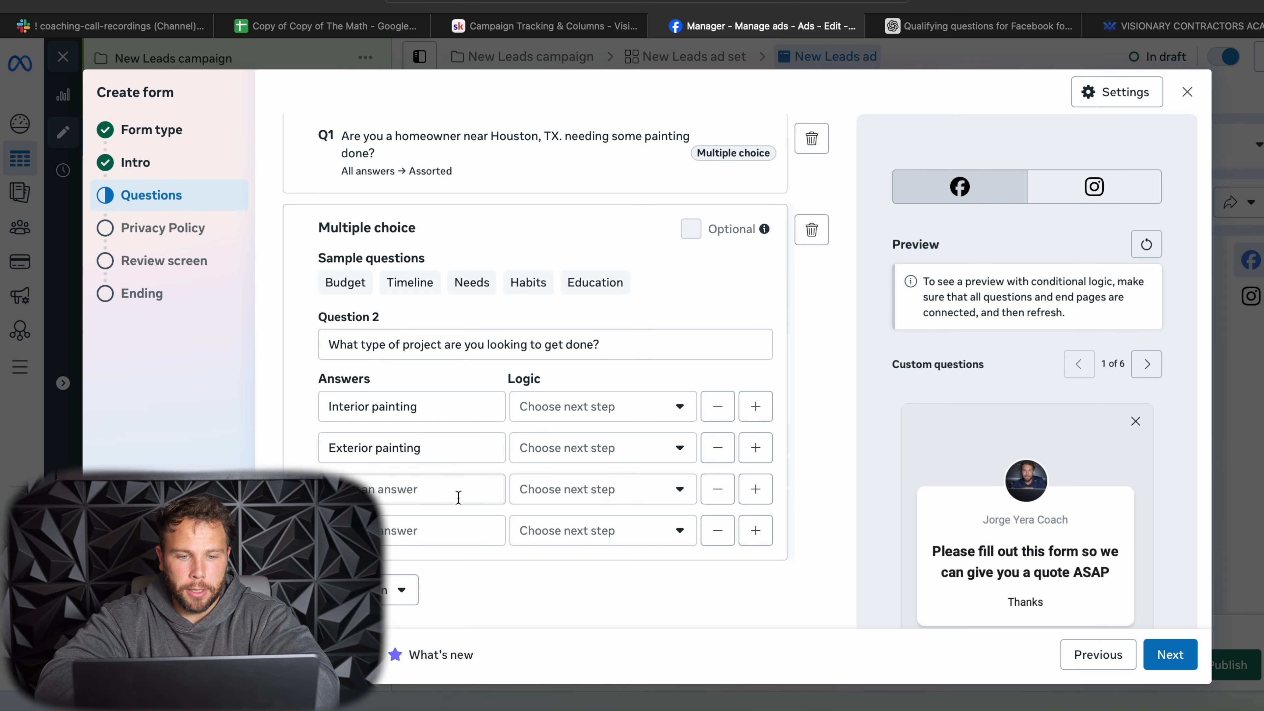
- Copy "Cabinets" from the ChatGPT suggestions into the third answer of Question 2 in the Ads Manager form
key("ctrl+Tab")
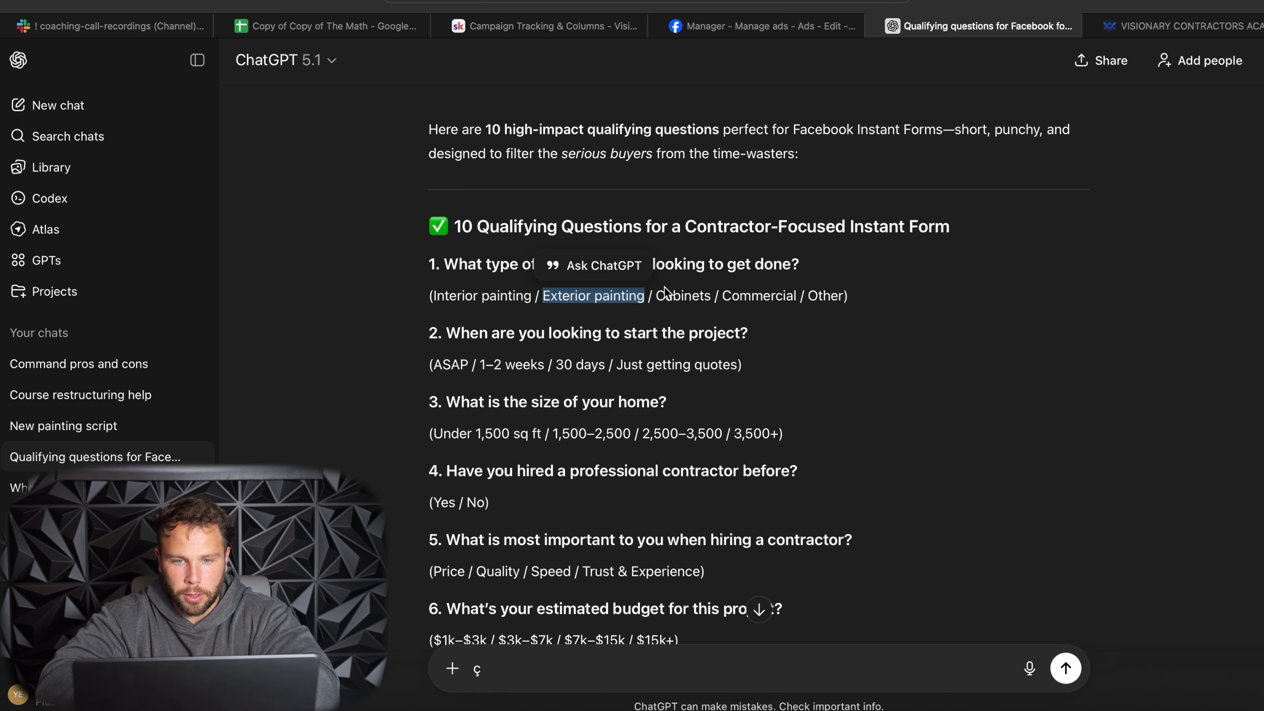
left_click_drag(656, 296, 708, 293)
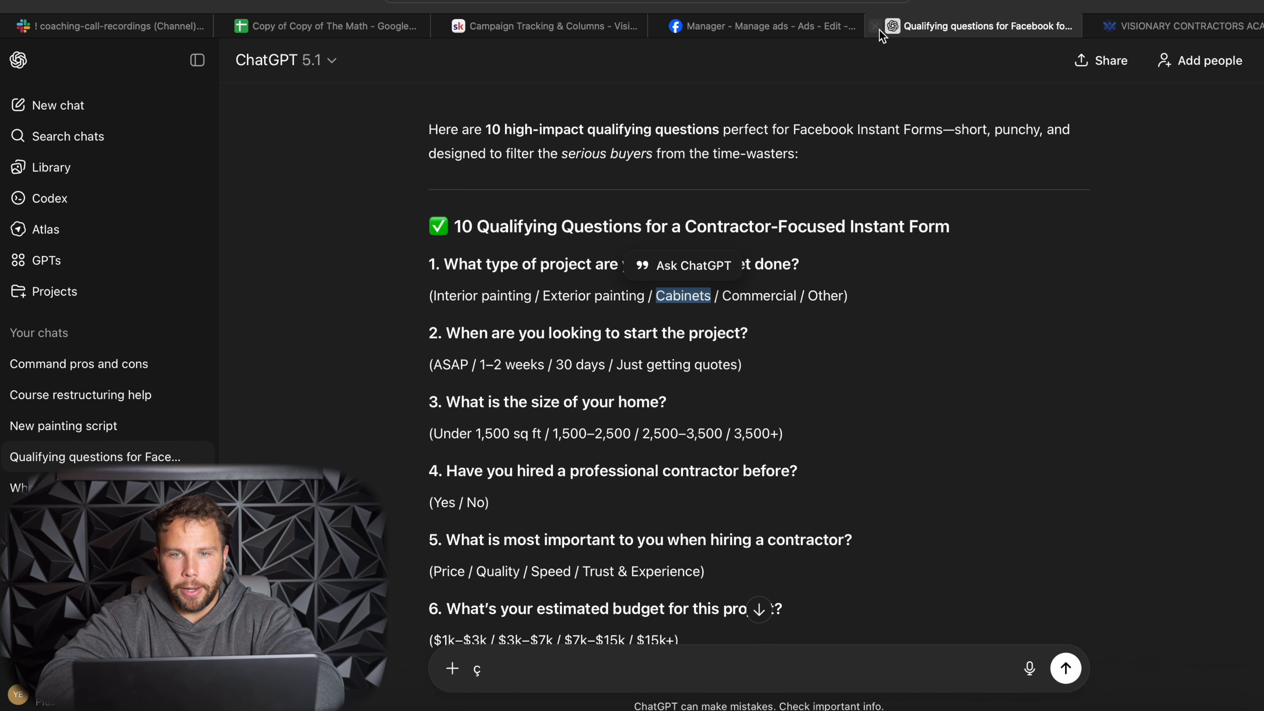
left_click(826, 26)
left_click(419, 486)
key("super+v")
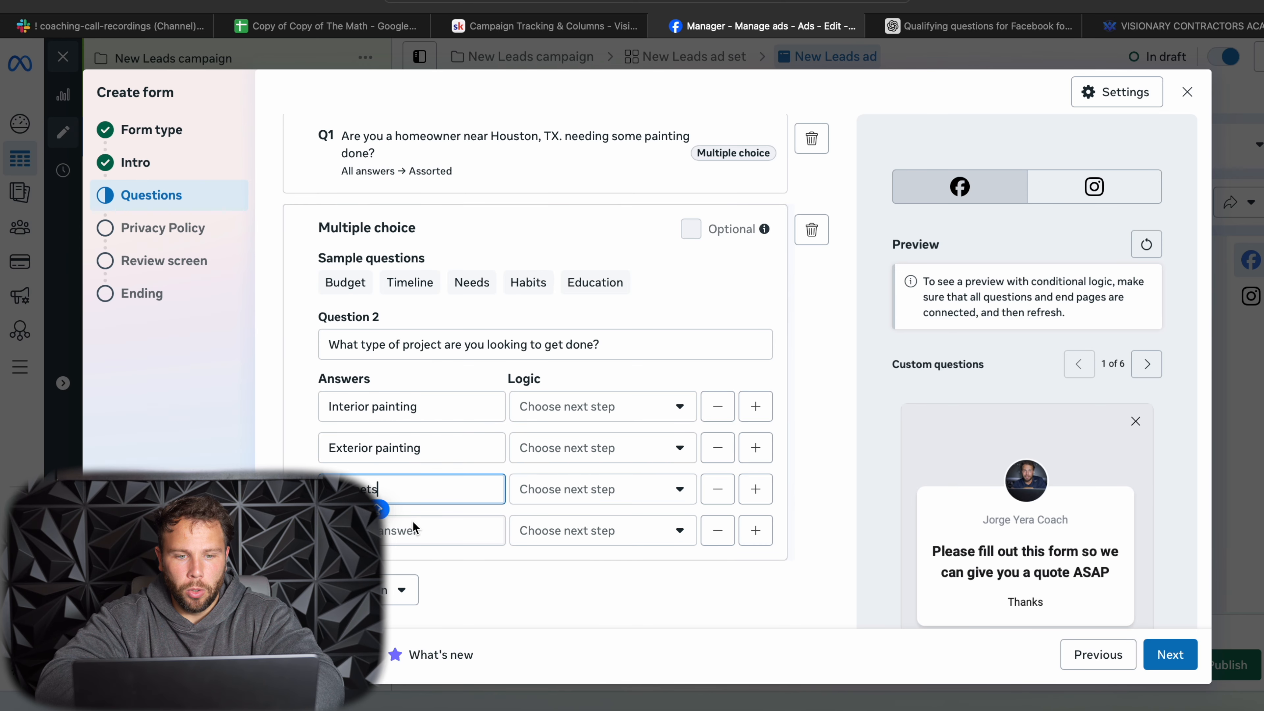
- Copy "Commercial / Other" from the ChatGPT suggestions into Question 2's fourth answer in the Ads Manager form
left_click(417, 528)
left_click(934, 29)
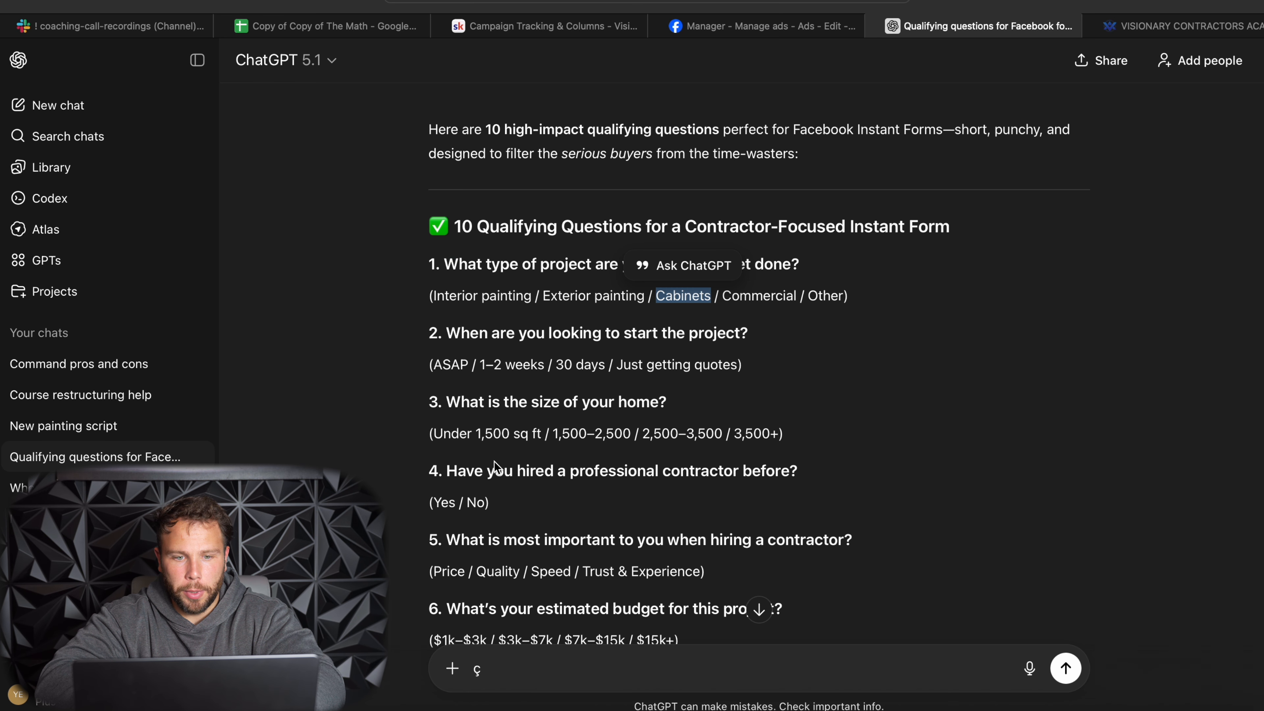
left_click_drag(723, 296, 838, 297)
key("super+c")
left_click(761, 26)
key("super+v")
- Route Question 2's "Interior painting" answer to a newly added multiple choice question and apply this logic to all answers below
left_click(588, 412)
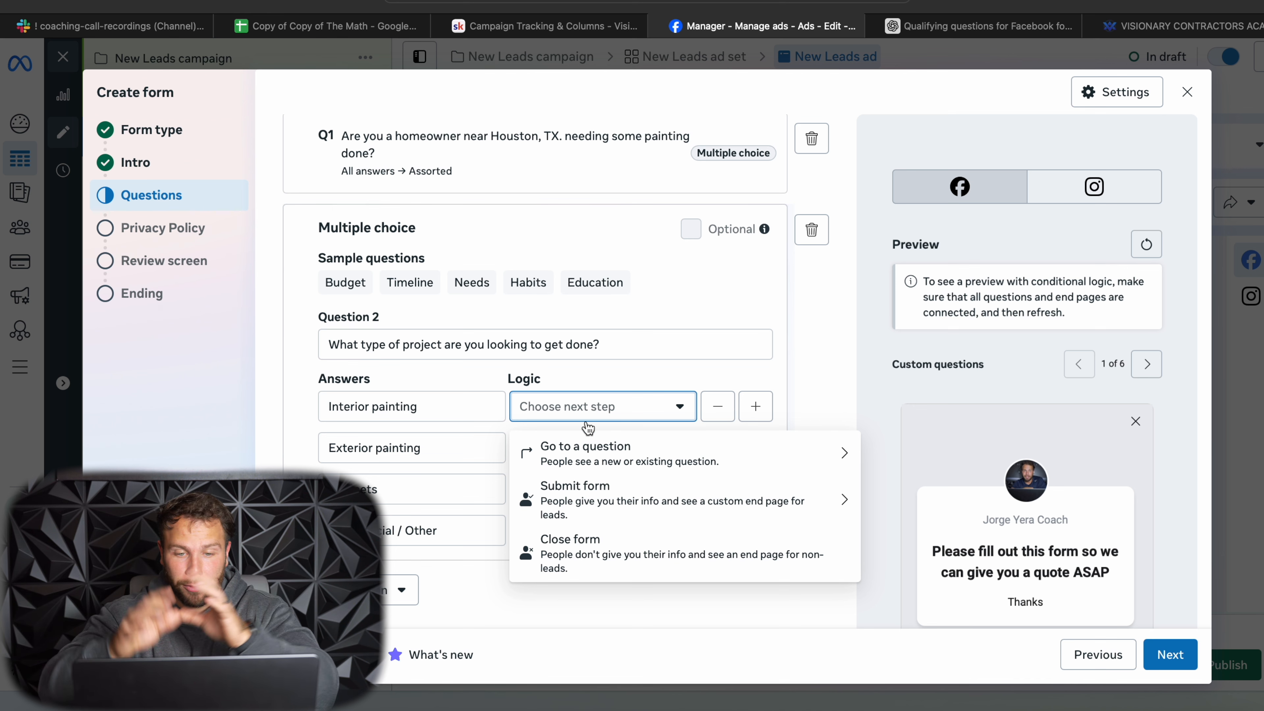
left_click(586, 449)
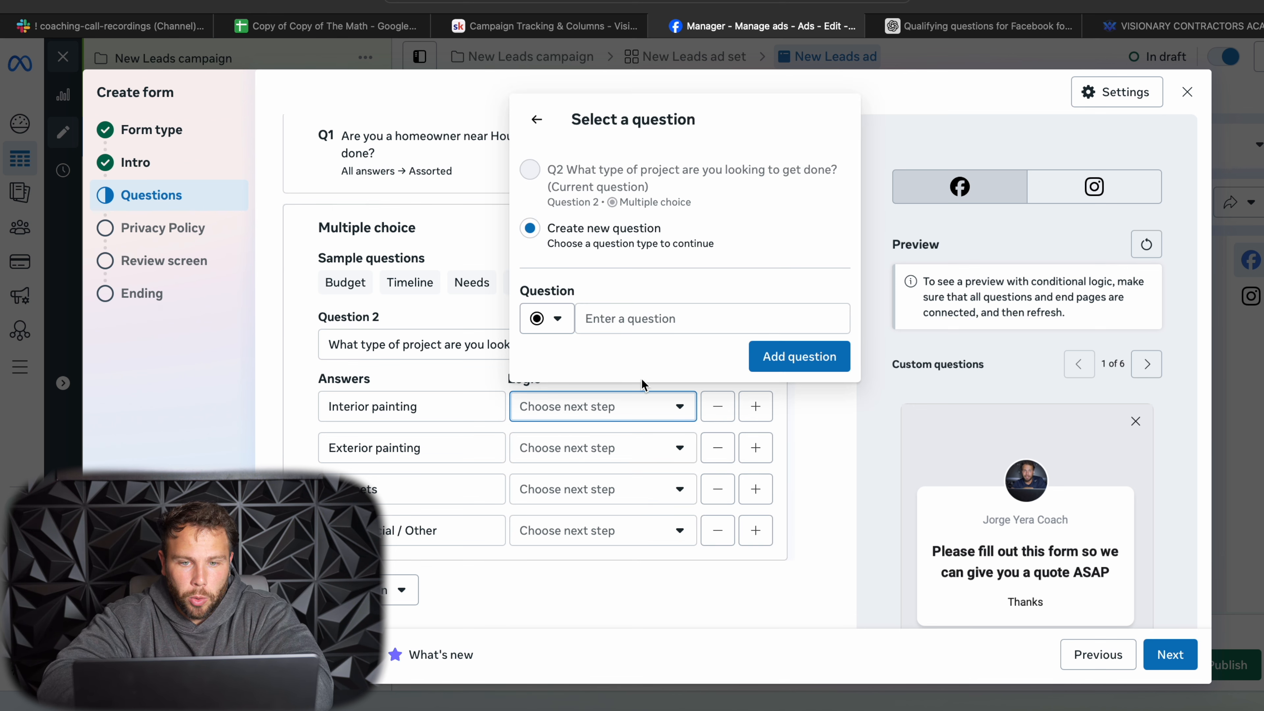
left_click(765, 357)
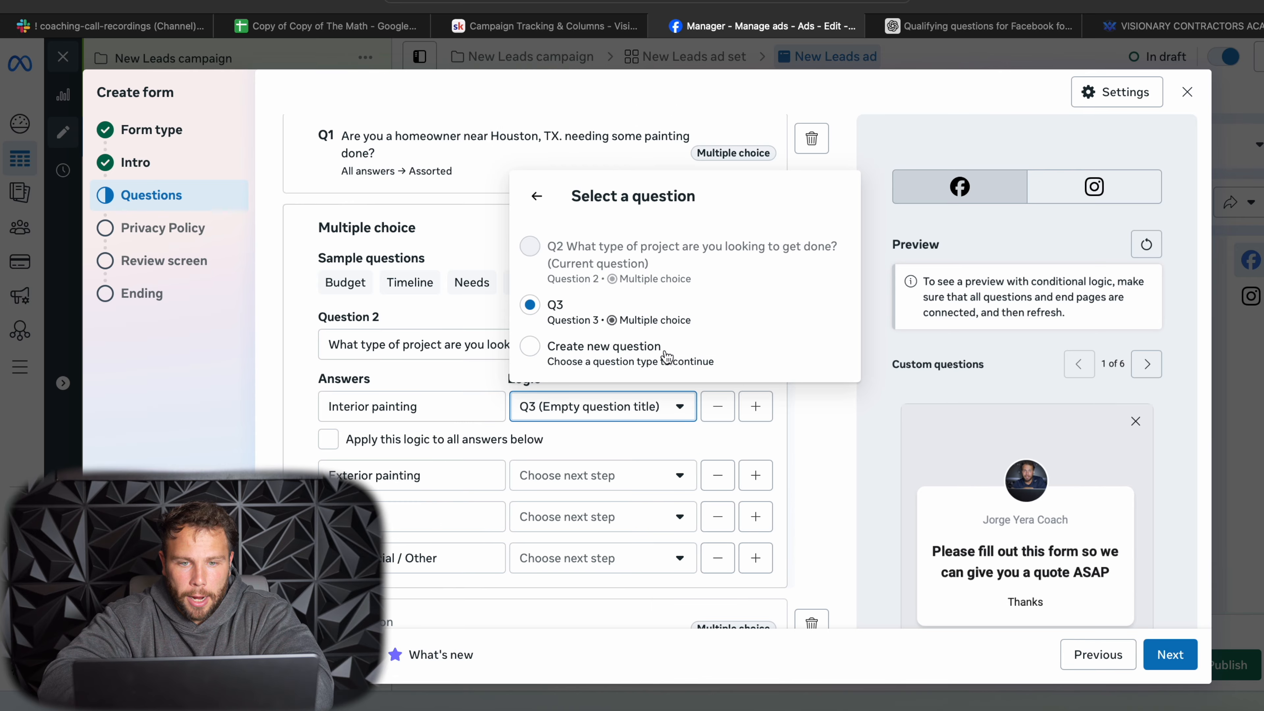
left_click(329, 443)
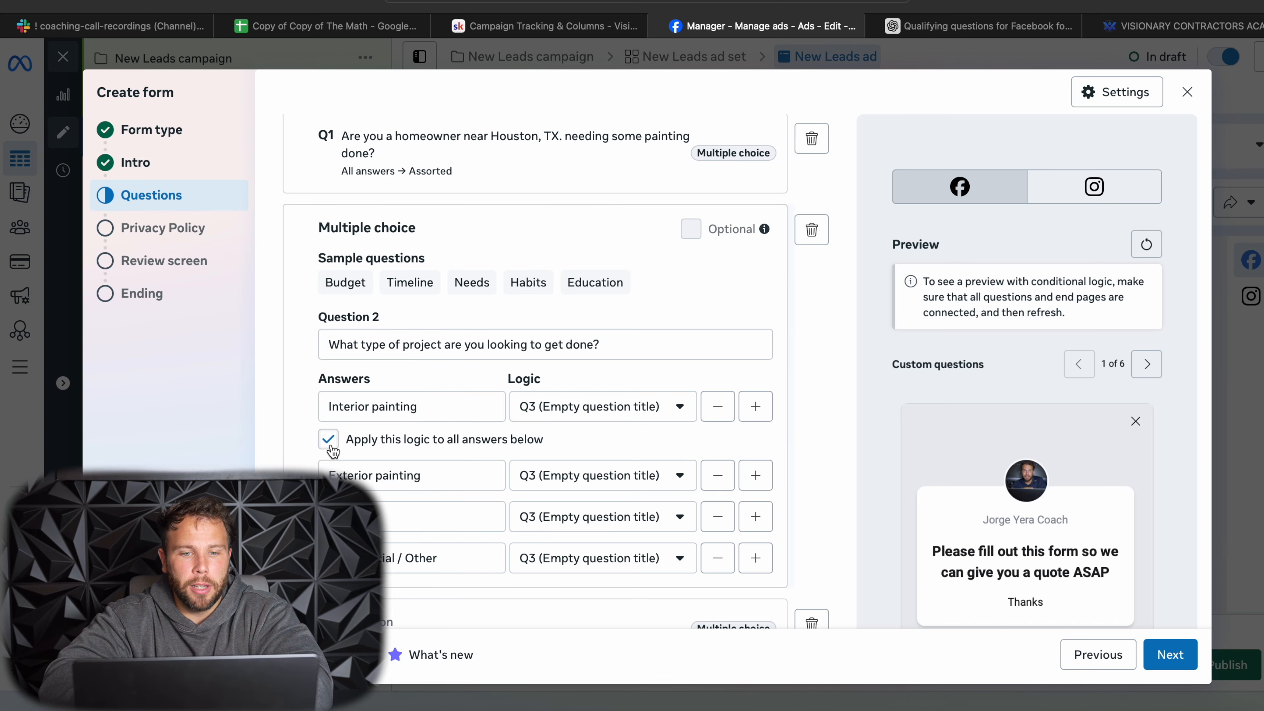
- Copy "When are you looking to start the project?" from the ChatGPT list into Question 3 of the Ads Manager form
scroll(553, 430, "down", 5)
left_click(418, 370)
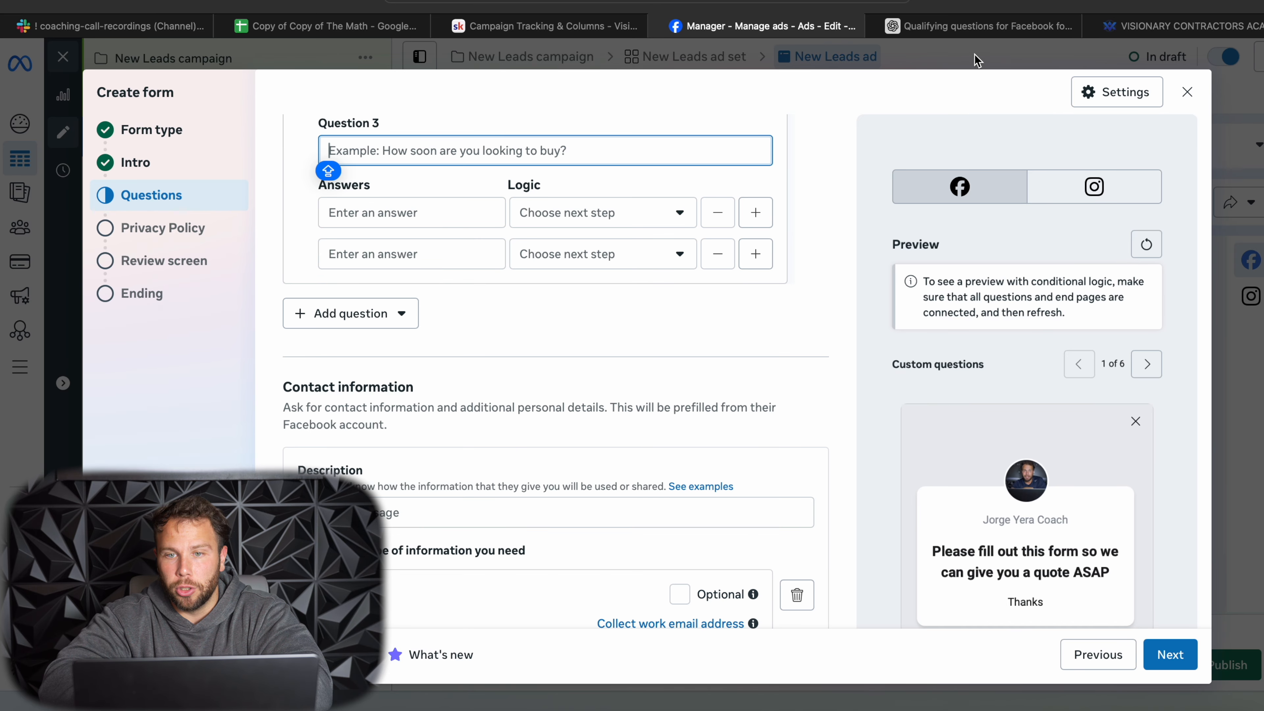
key("ctrl+Tab")
left_click_drag(453, 331, 751, 334)
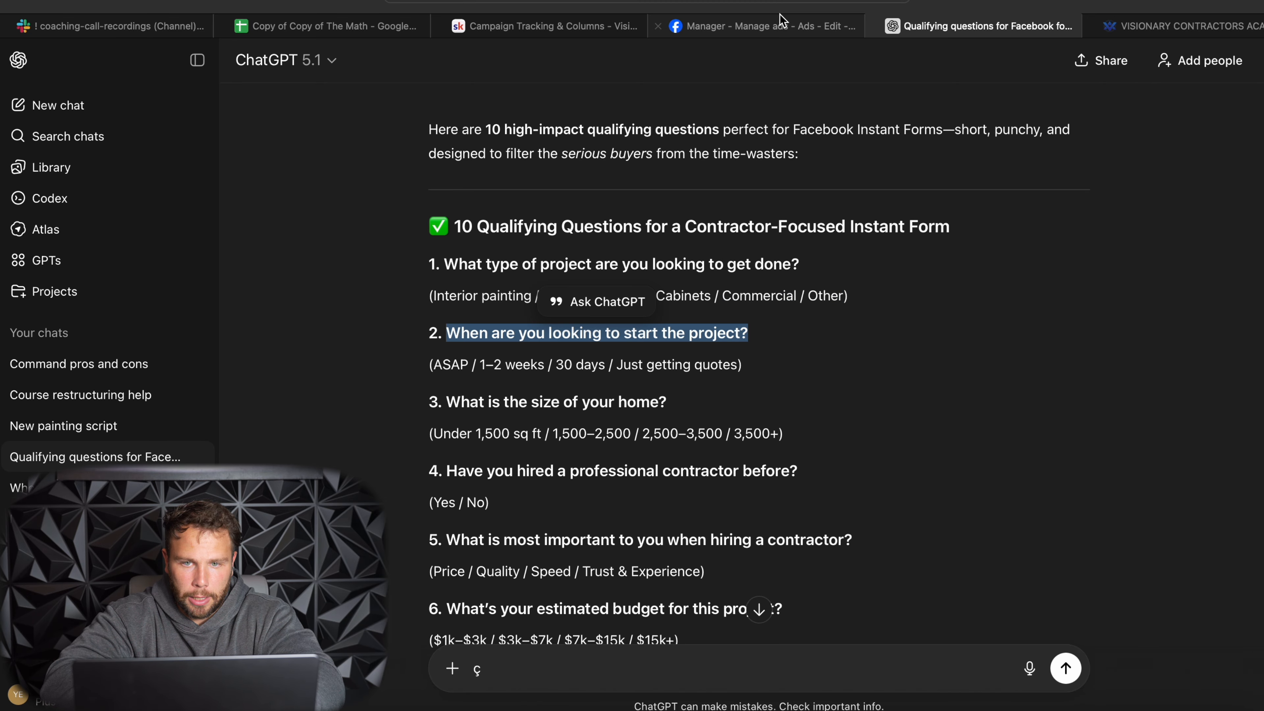
left_click(721, 25)
key("ctrl+v")
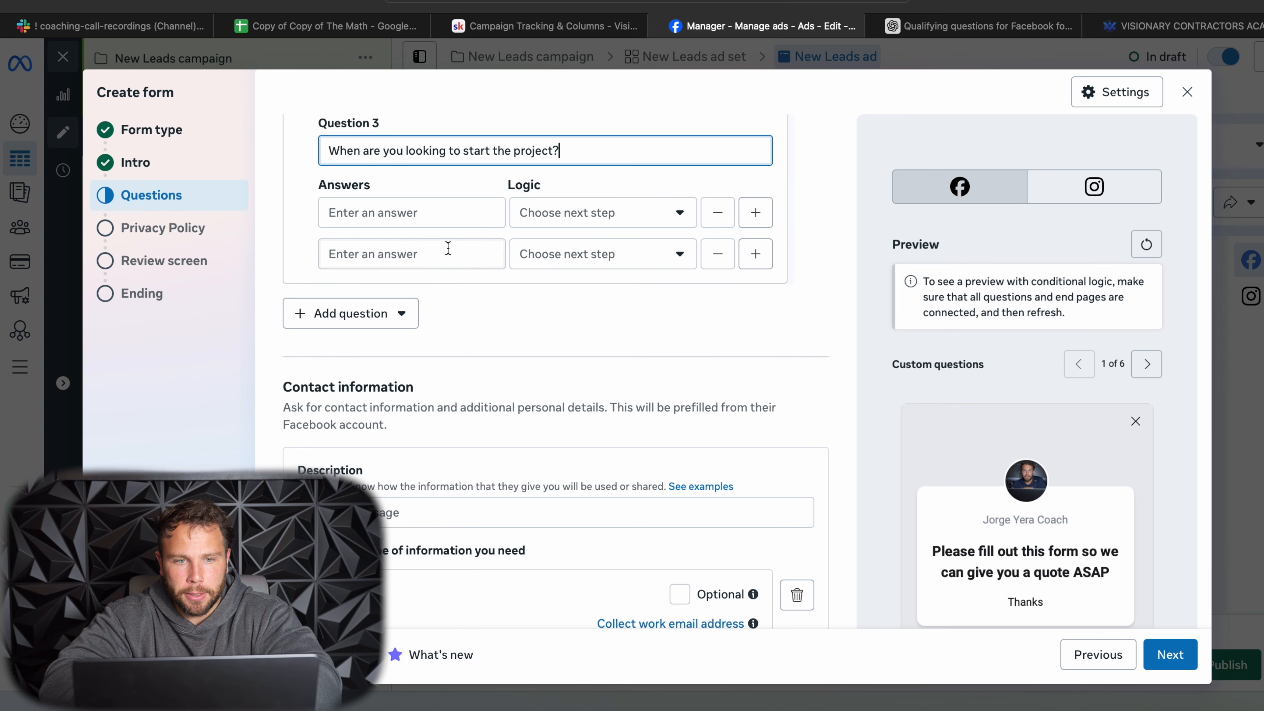
- Fill Question 3's two answers with "ASAP", copied from ChatGPT, and "1-2 WEEKS"
left_click(896, 27)
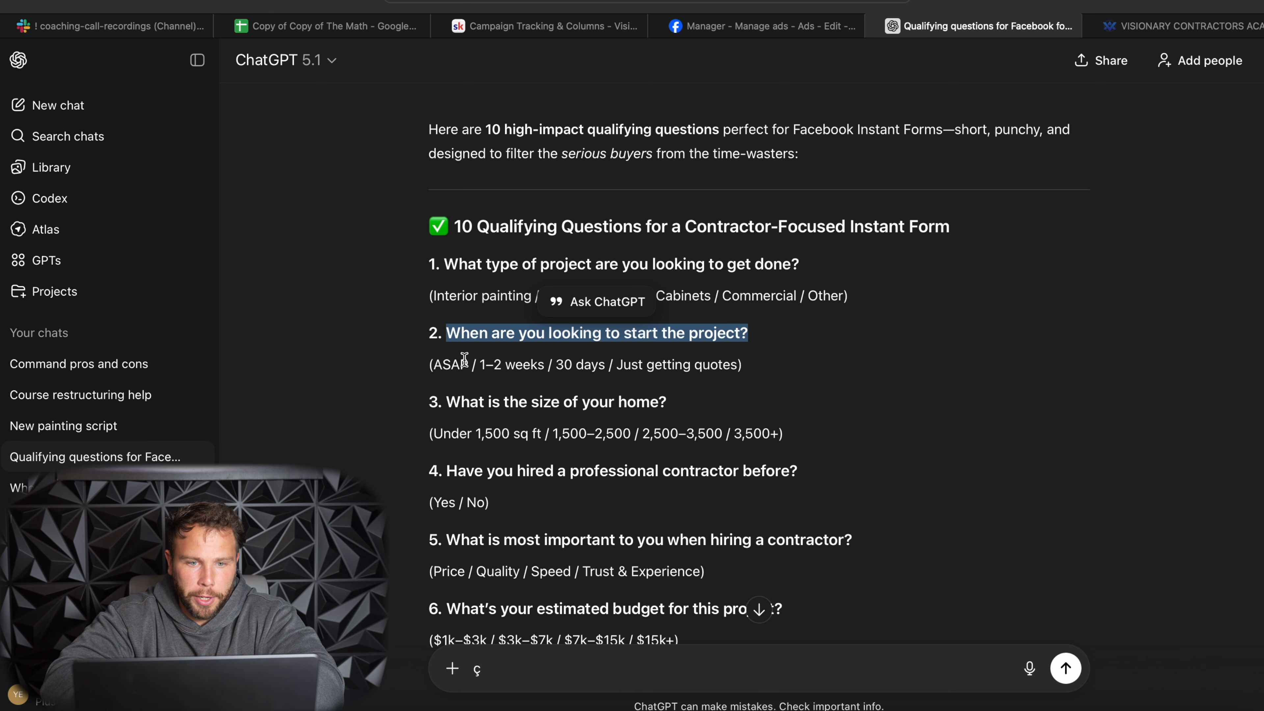
left_click_drag(436, 365, 468, 365)
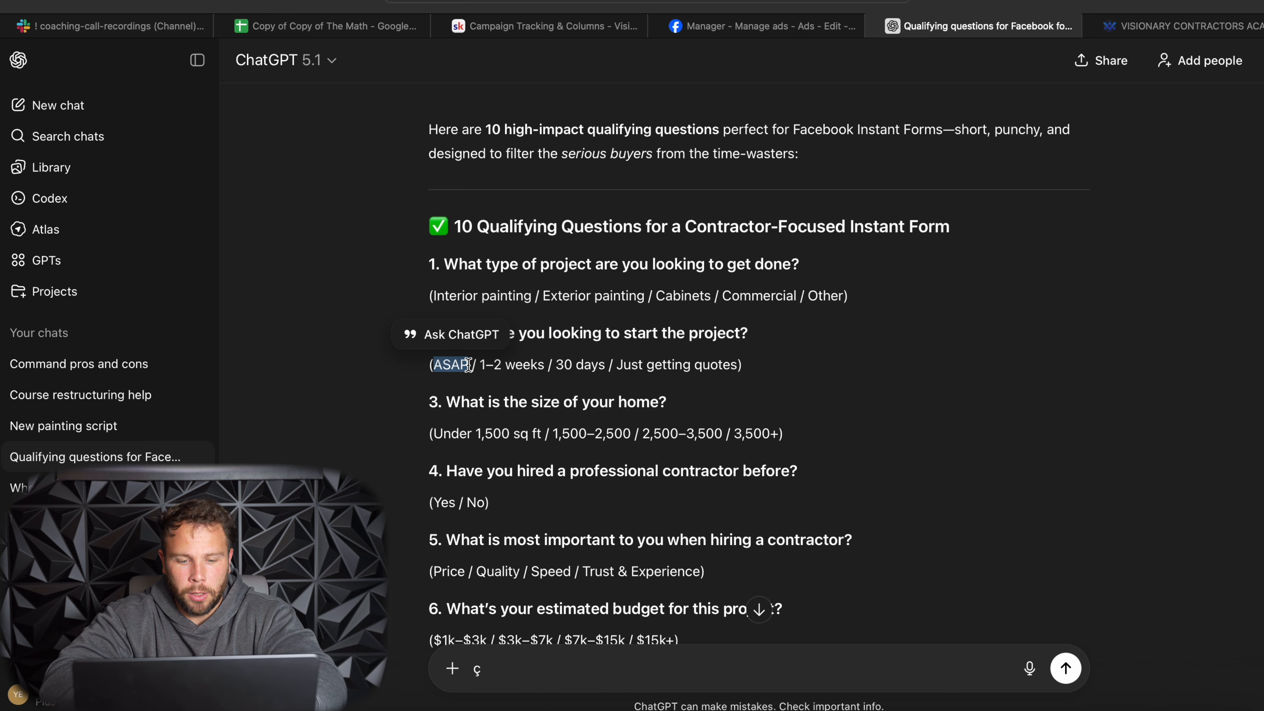
left_click(804, 31)
left_click(457, 288)
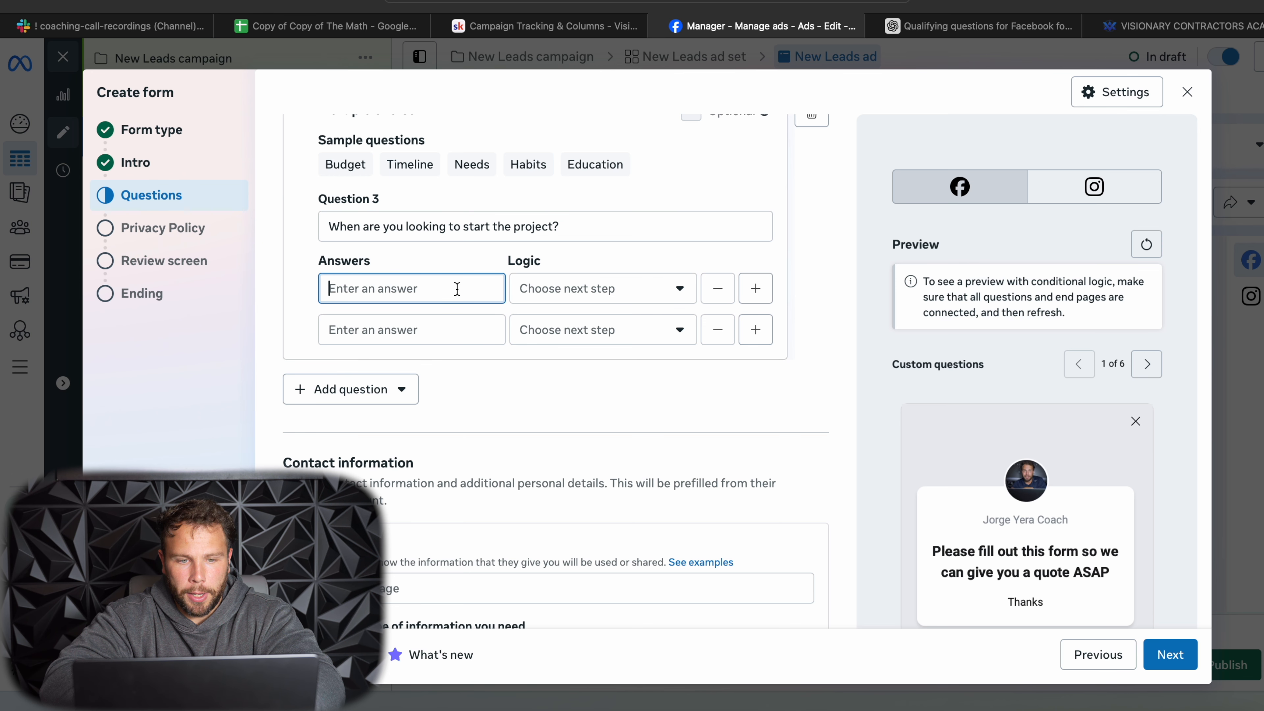
key("super+v")
left_click(438, 330)
type("1-2")
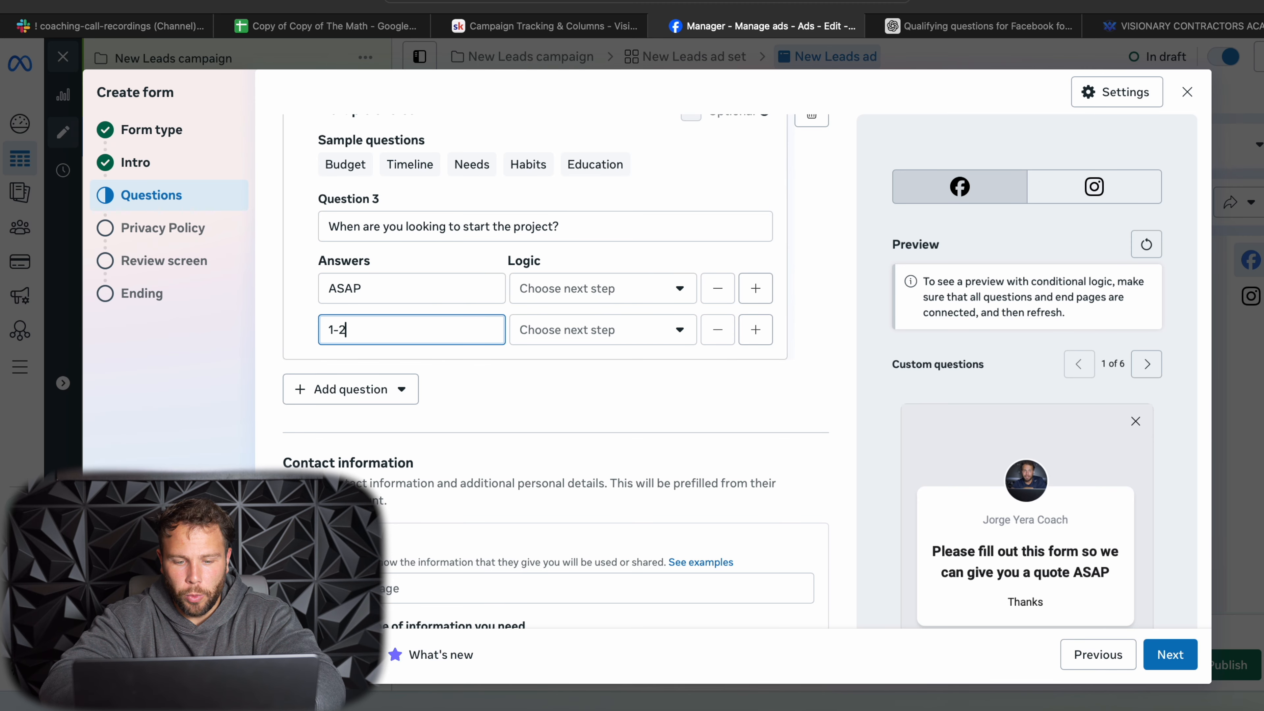
type(" WEEKS")
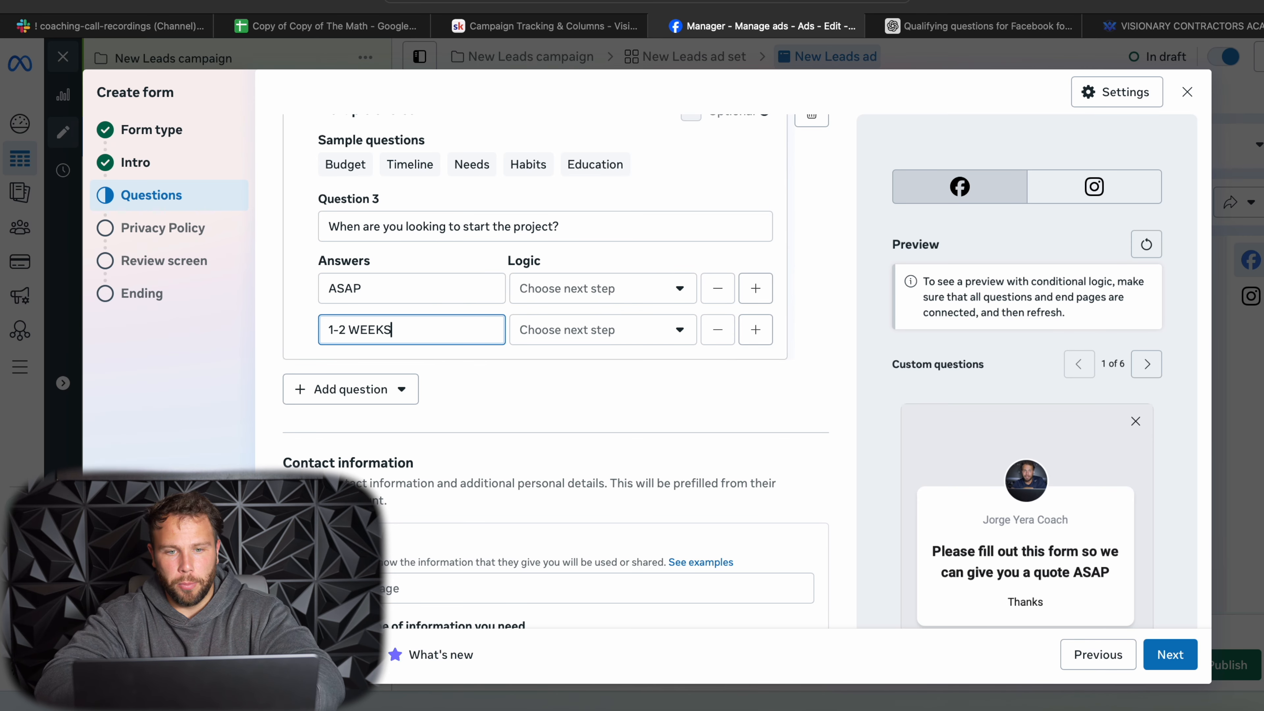
- Make Question 3's "ASAP" answer submit the form to "E1 End page for leads" and apply this logic to all answers below
left_click(564, 289)
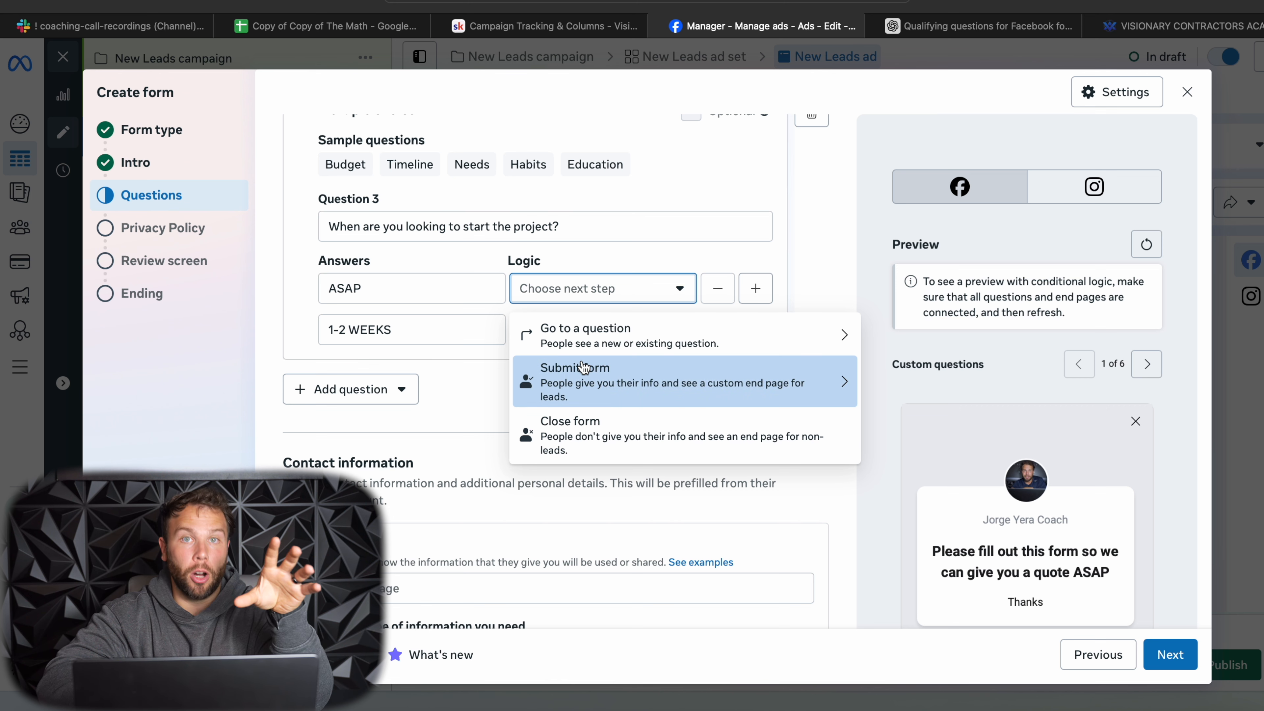
left_click(588, 388)
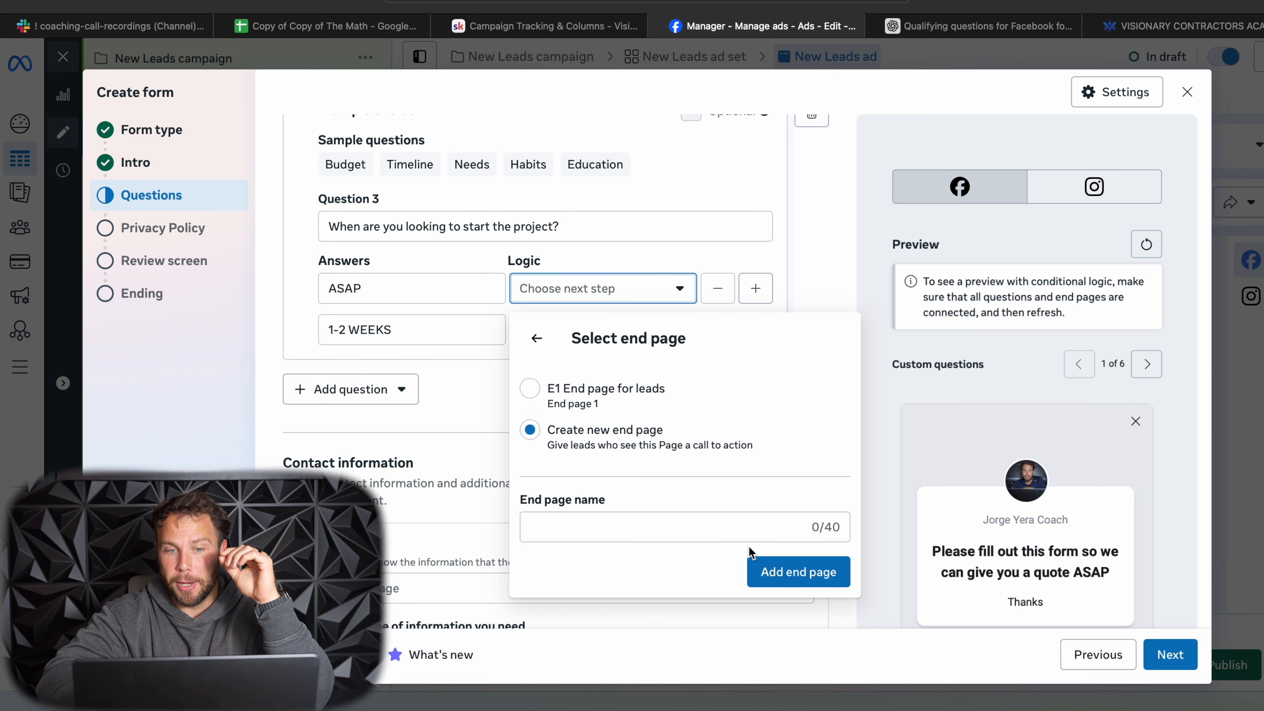
left_click(554, 404)
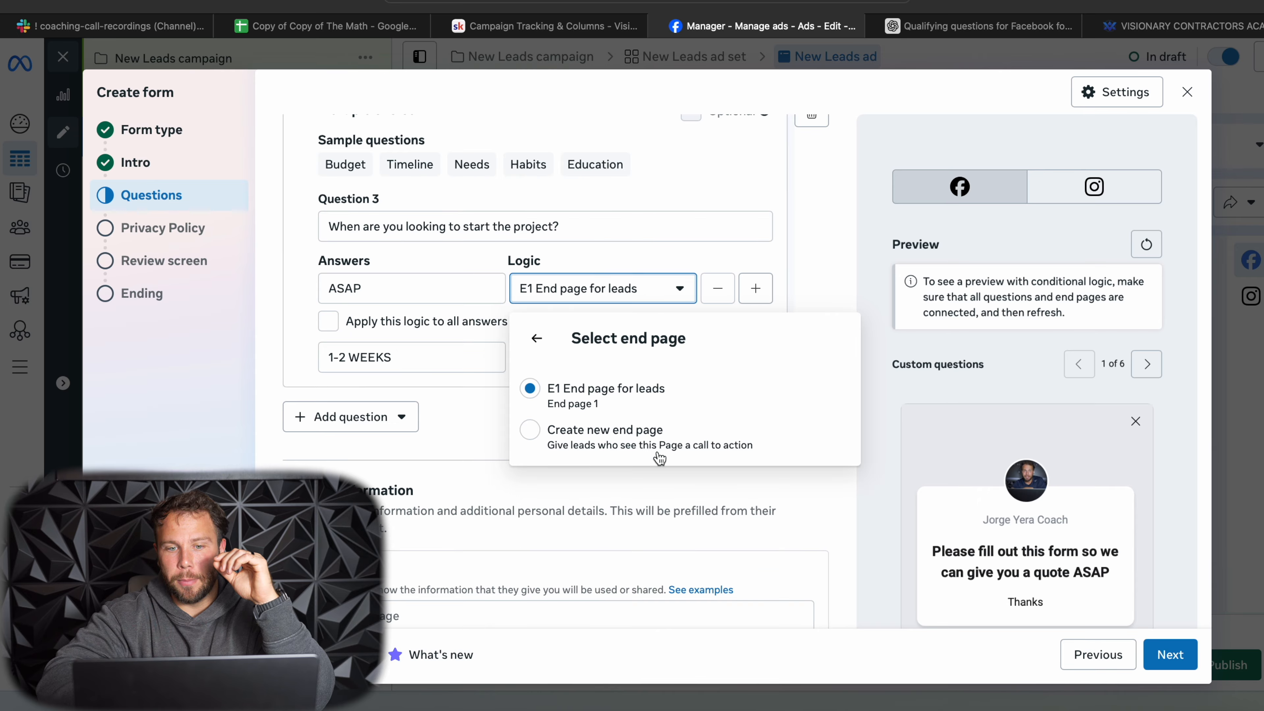
left_click(328, 321)
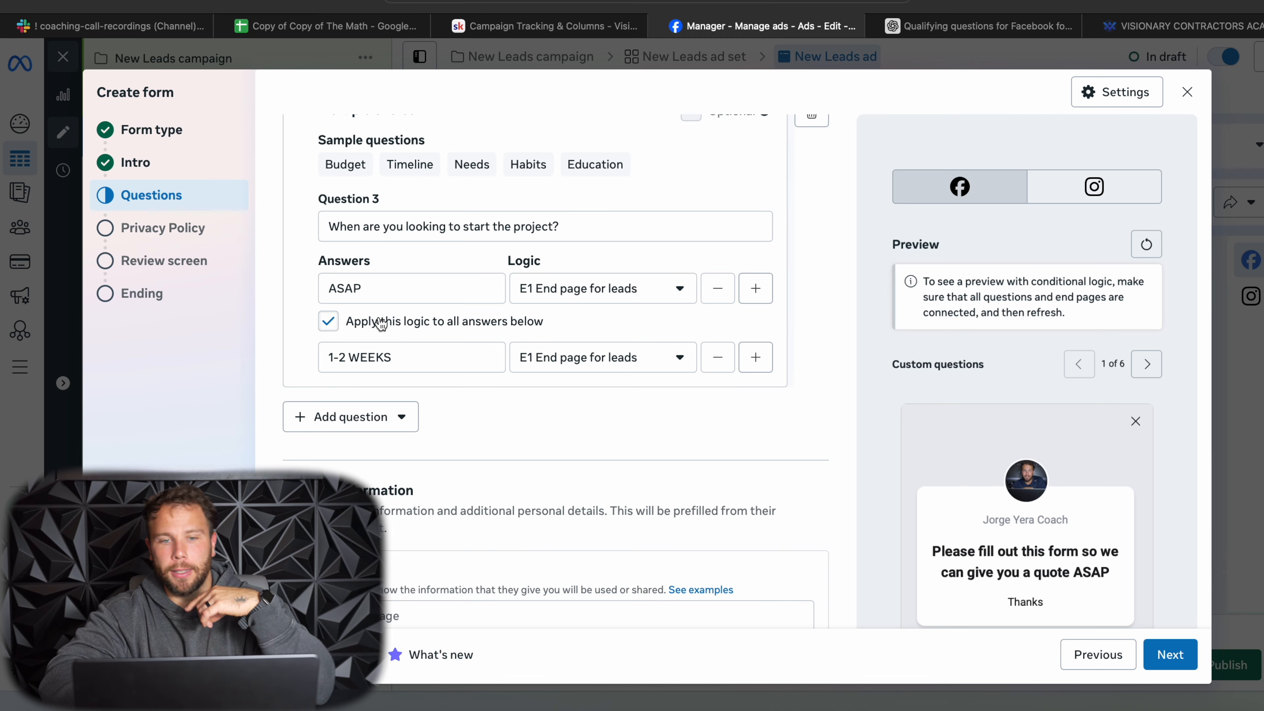
- Enter the contact information description "Please fill out your personal info so we can react out soon! Thanks"
scroll(497, 422, "up", 1)
scroll(497, 422, "down", 5)
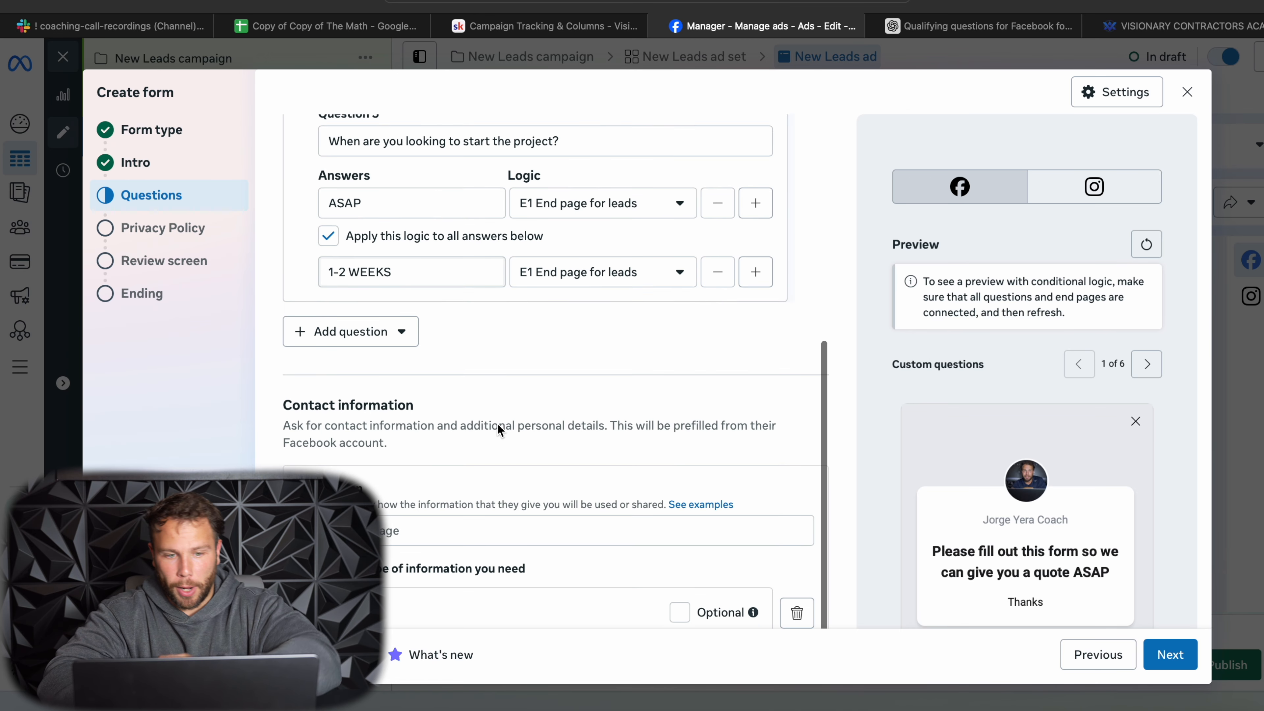
left_click(369, 393)
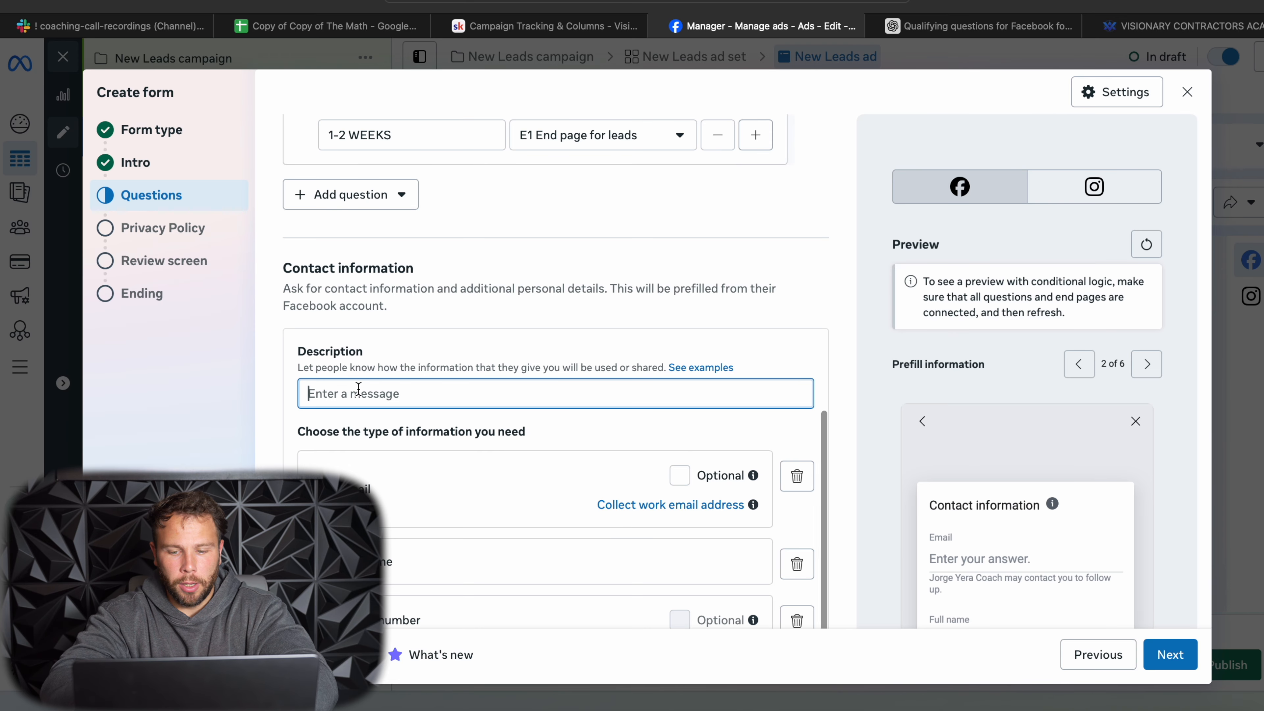
type("Please fi")
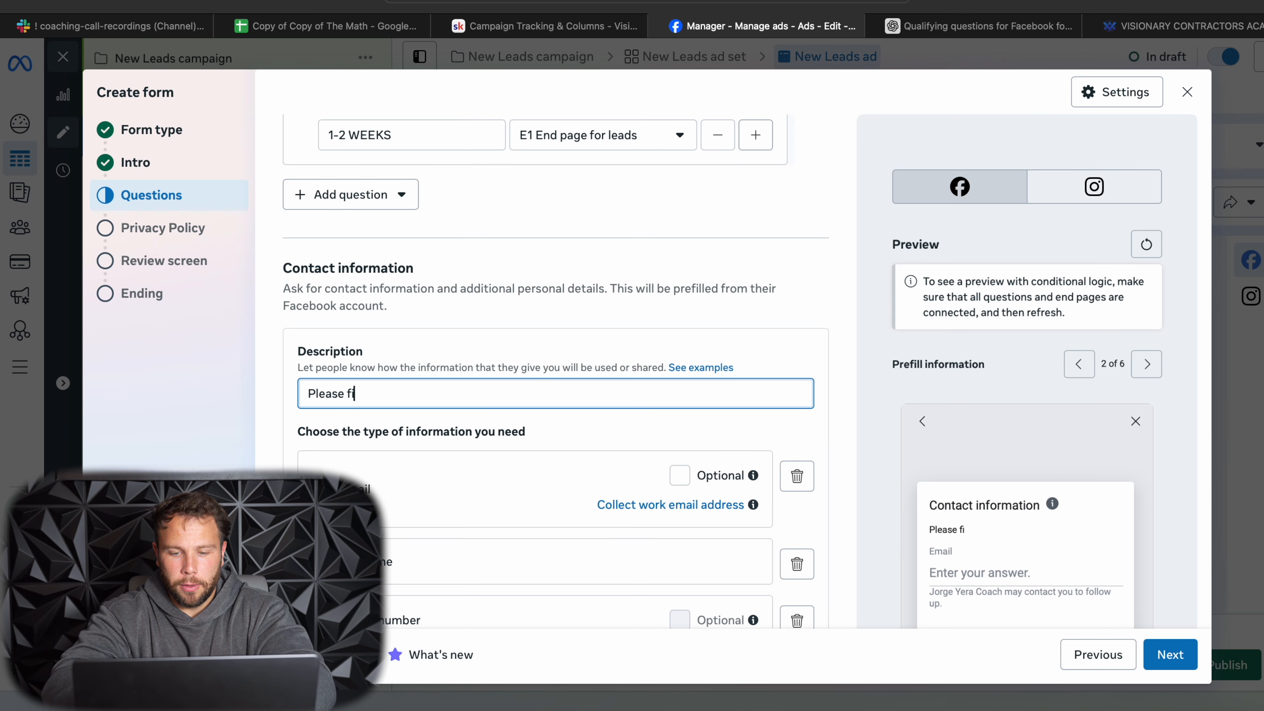
type("ll out your ")
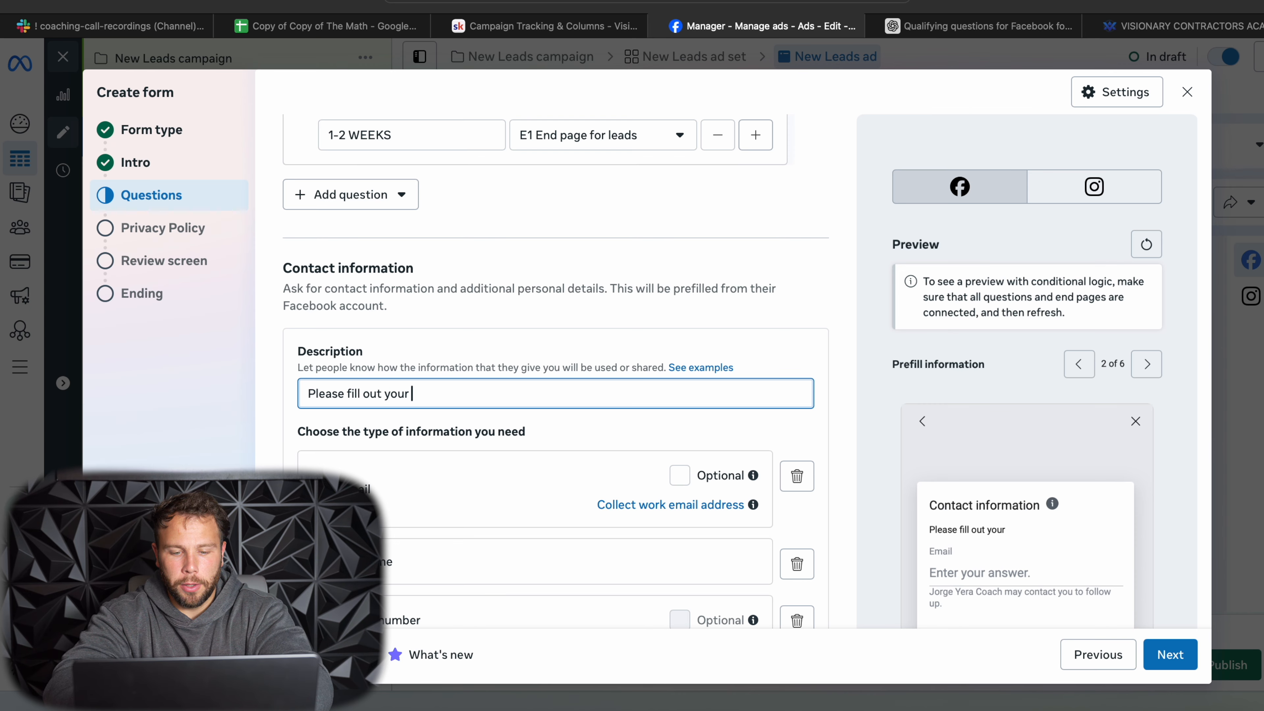
type("personal info so we can react out soon! Thanks")
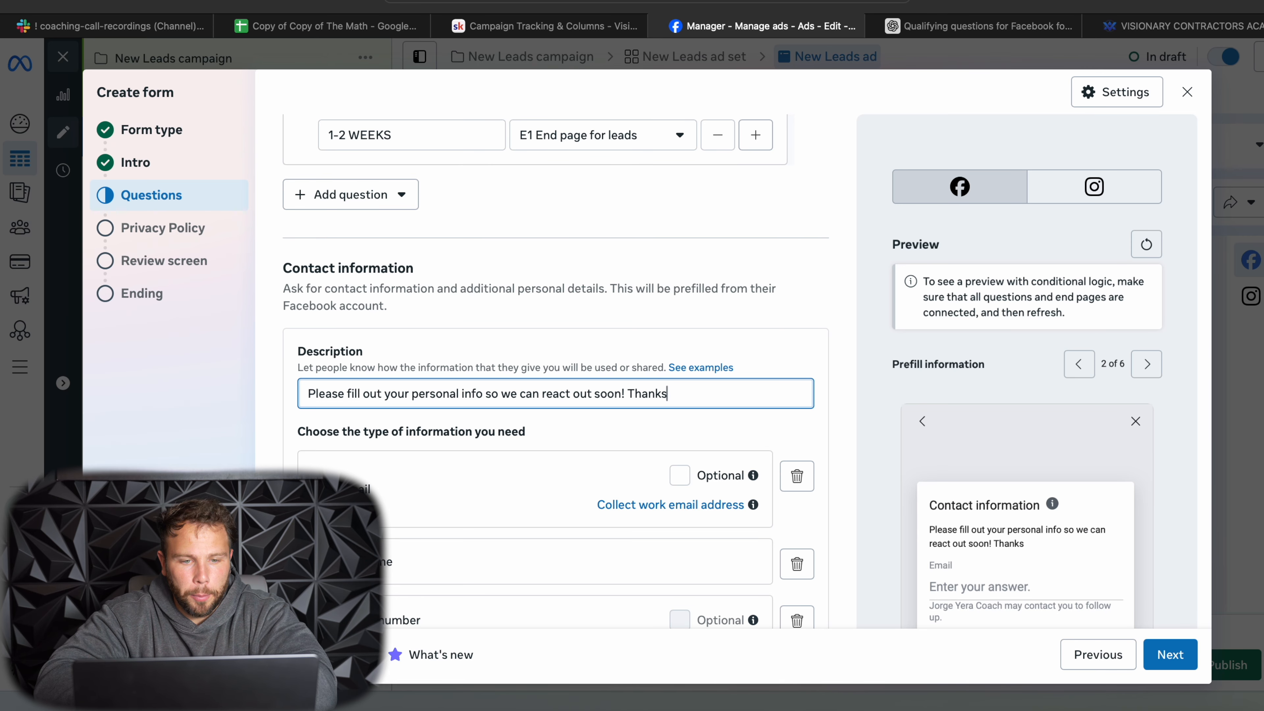
- Add the Street address and City contact fields to the information requested in the form
scroll(562, 448, "down", 2)
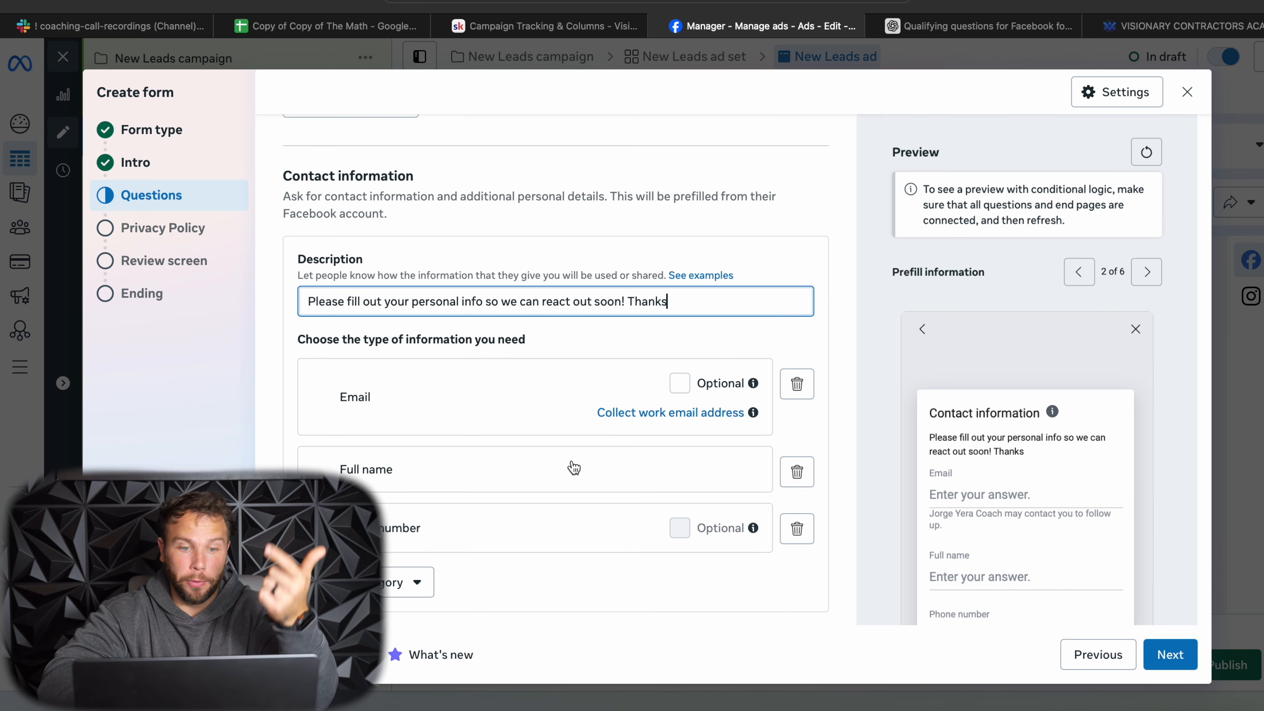
left_click(406, 582)
mouse_move(434, 425)
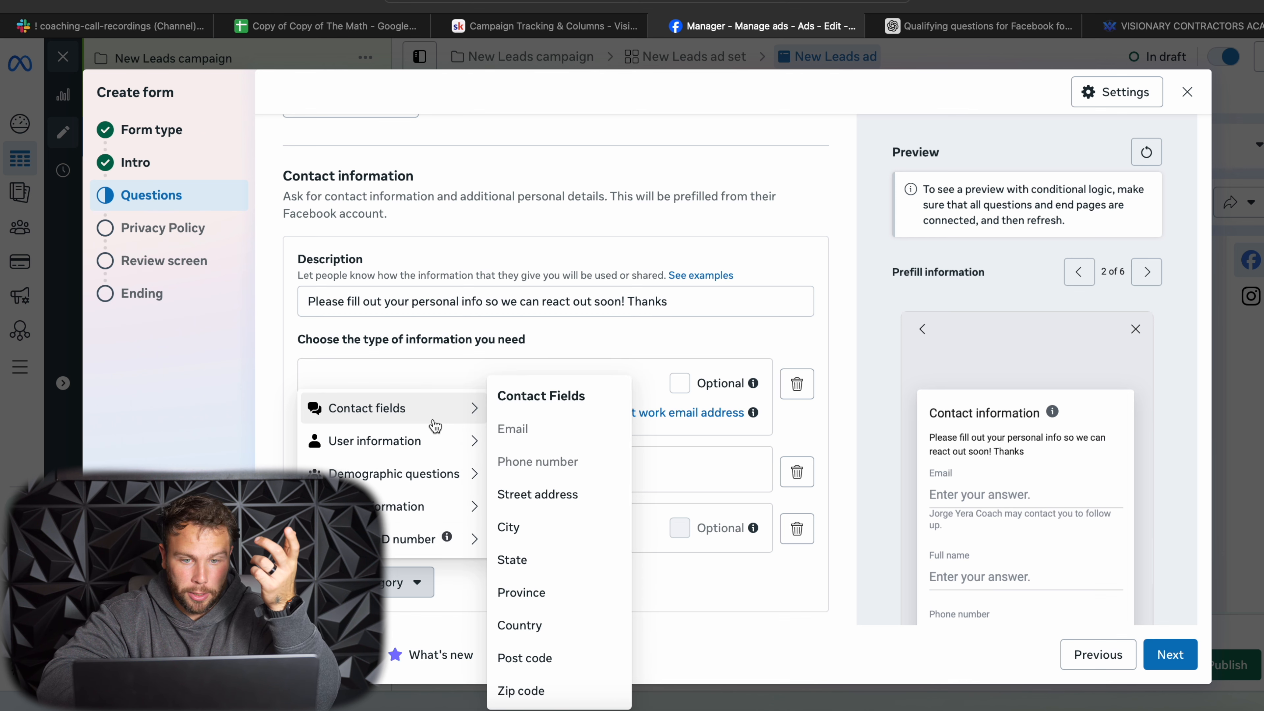
left_click(562, 495)
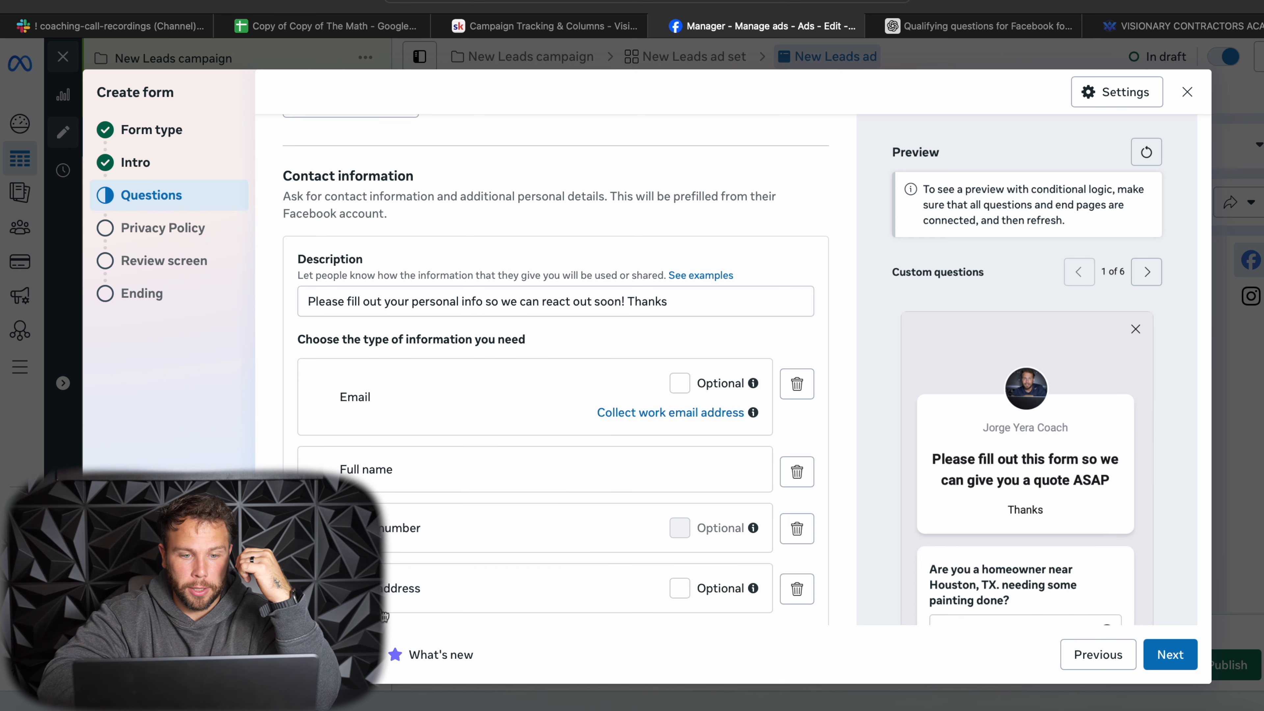
scroll(384, 616, "down", 2)
left_click(405, 582)
mouse_move(460, 416)
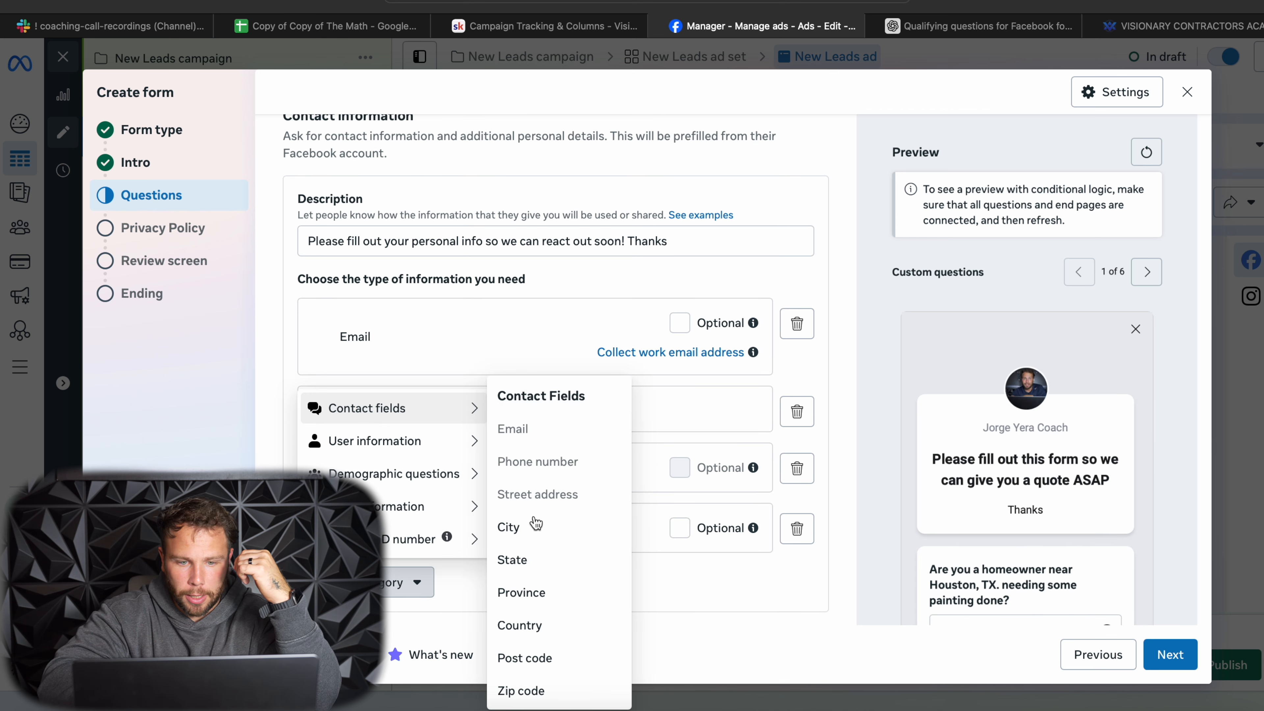
left_click(522, 531)
- Look through the other contact information categories and mark the Street address field as optional
scroll(377, 580, "down", 2)
left_click(377, 582)
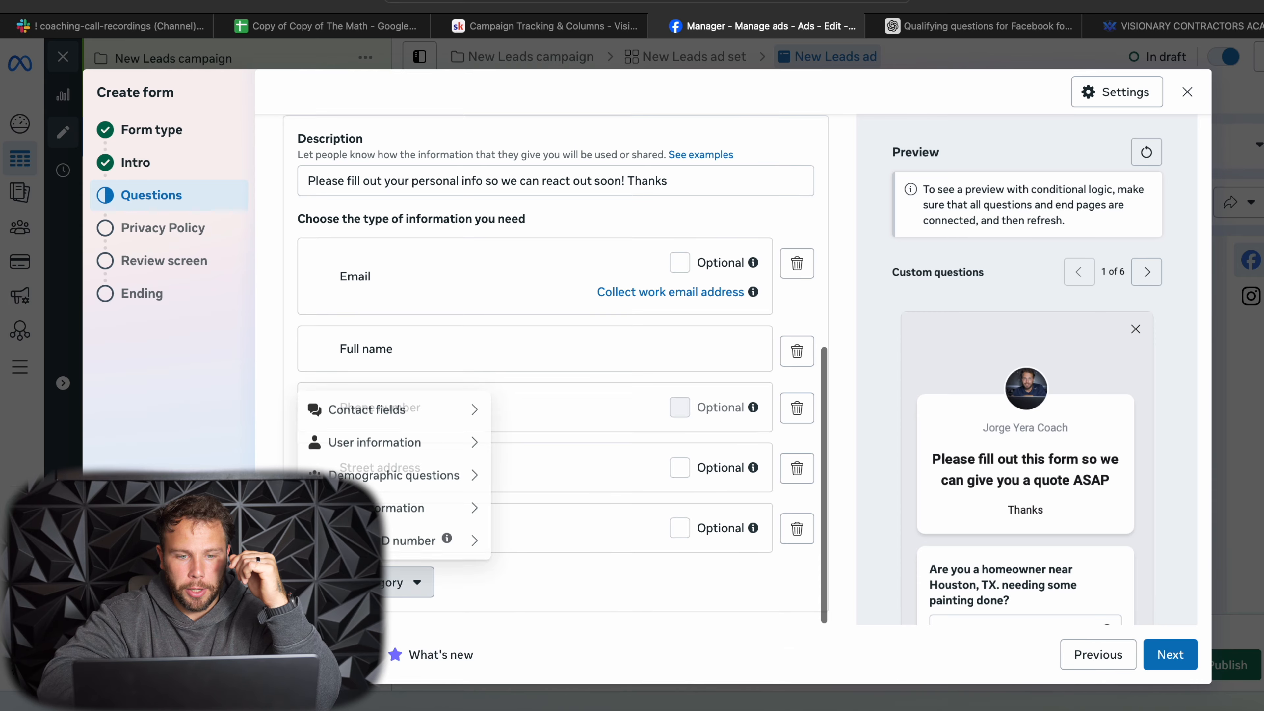
mouse_move(420, 486)
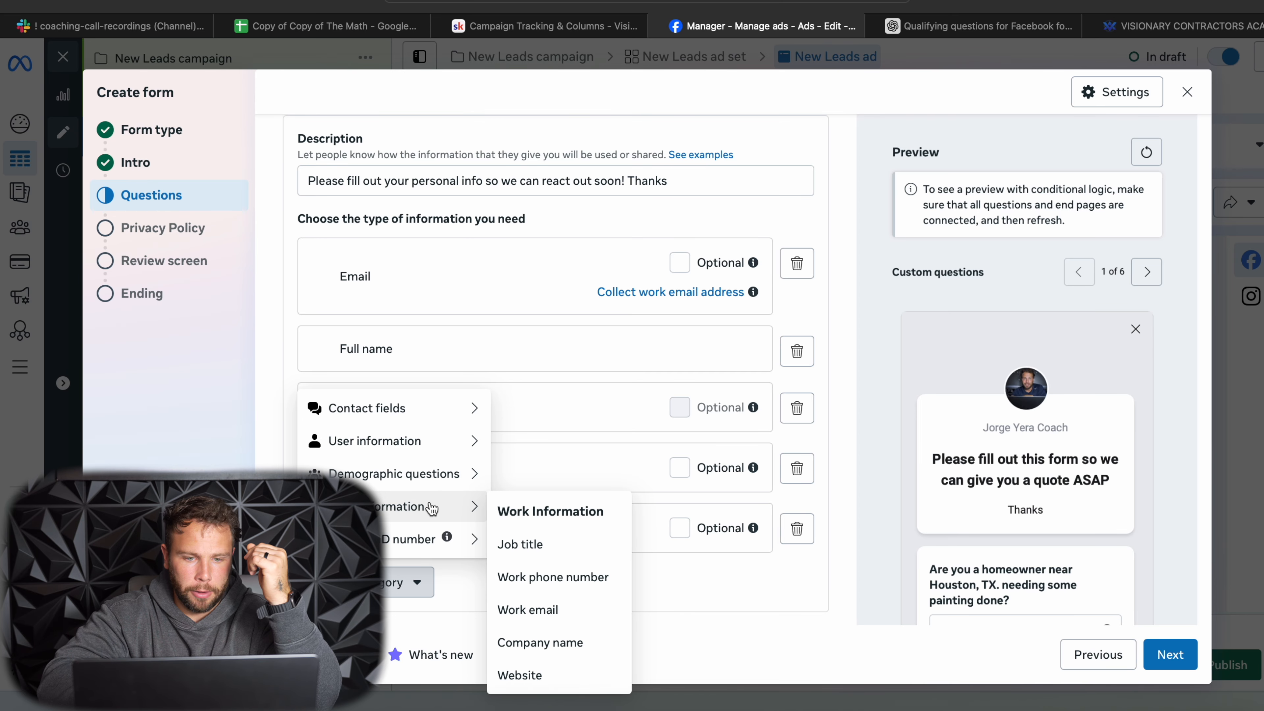
left_click(663, 519)
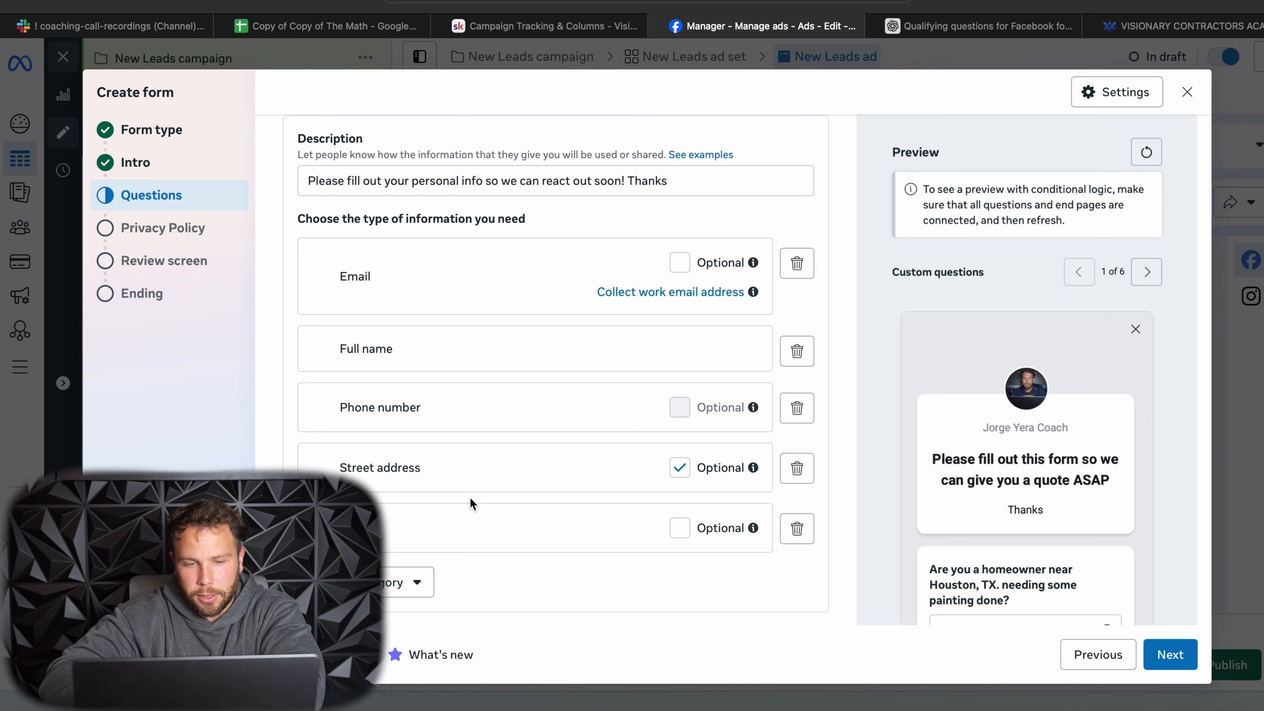
- Finish the form's Questions section and start entering the link in the Privacy Policy section
scroll(470, 503, "up", 10)
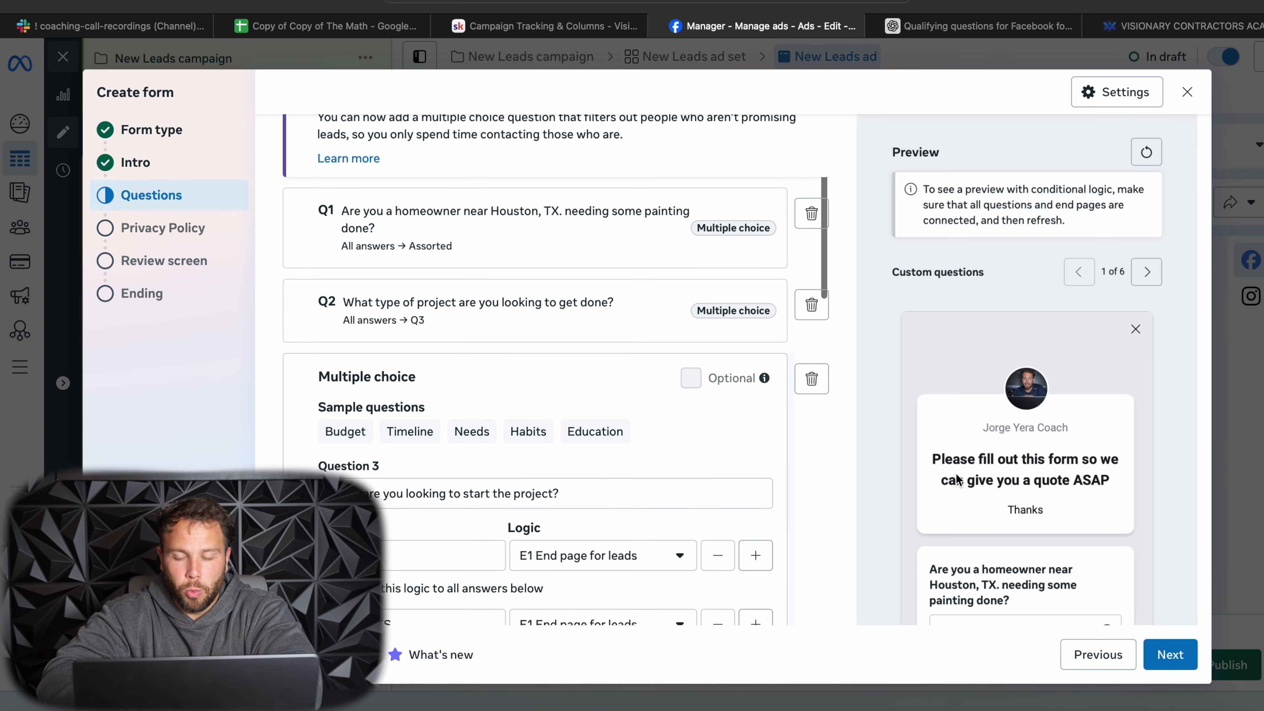
left_click(1168, 669)
scroll(502, 228, "up", 3)
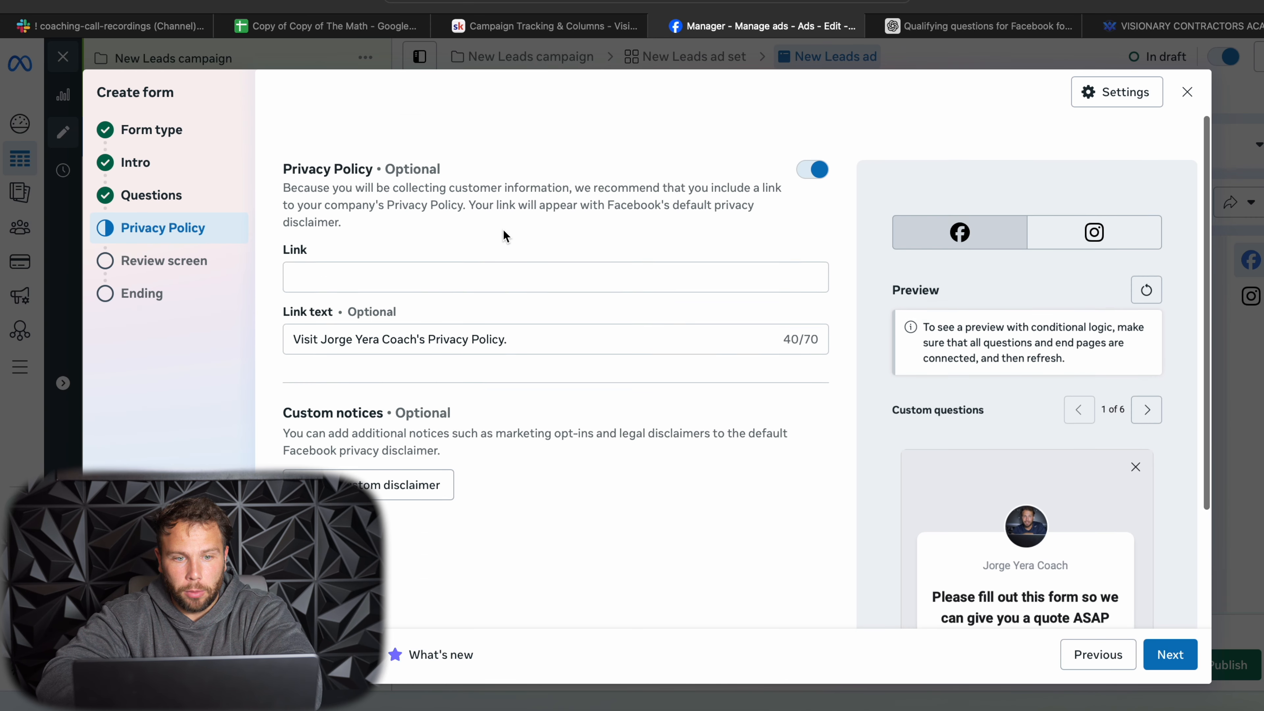
left_click(363, 229)
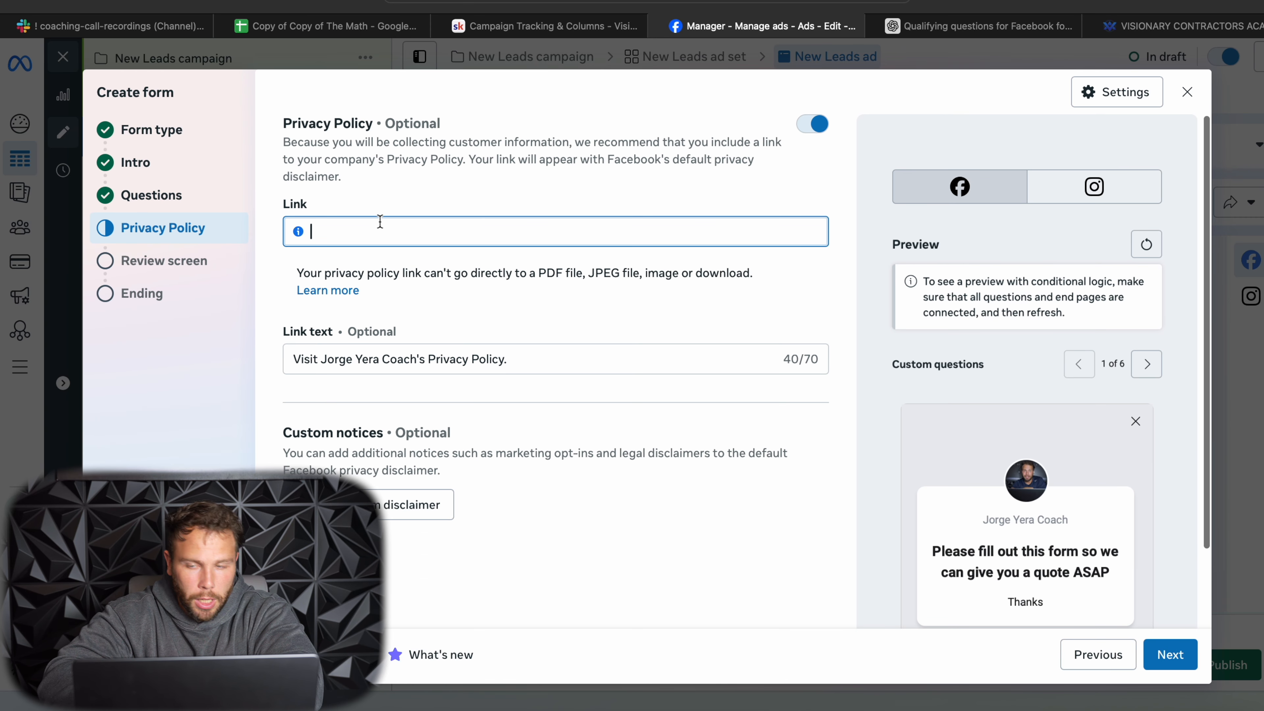
- Switch to the Visionary Contractors Academy website and look through its homepage headline, booking offer and testimonials
left_click(1126, 27)
scroll(721, 217, "up", 15)
scroll(710, 219, "down", 4)
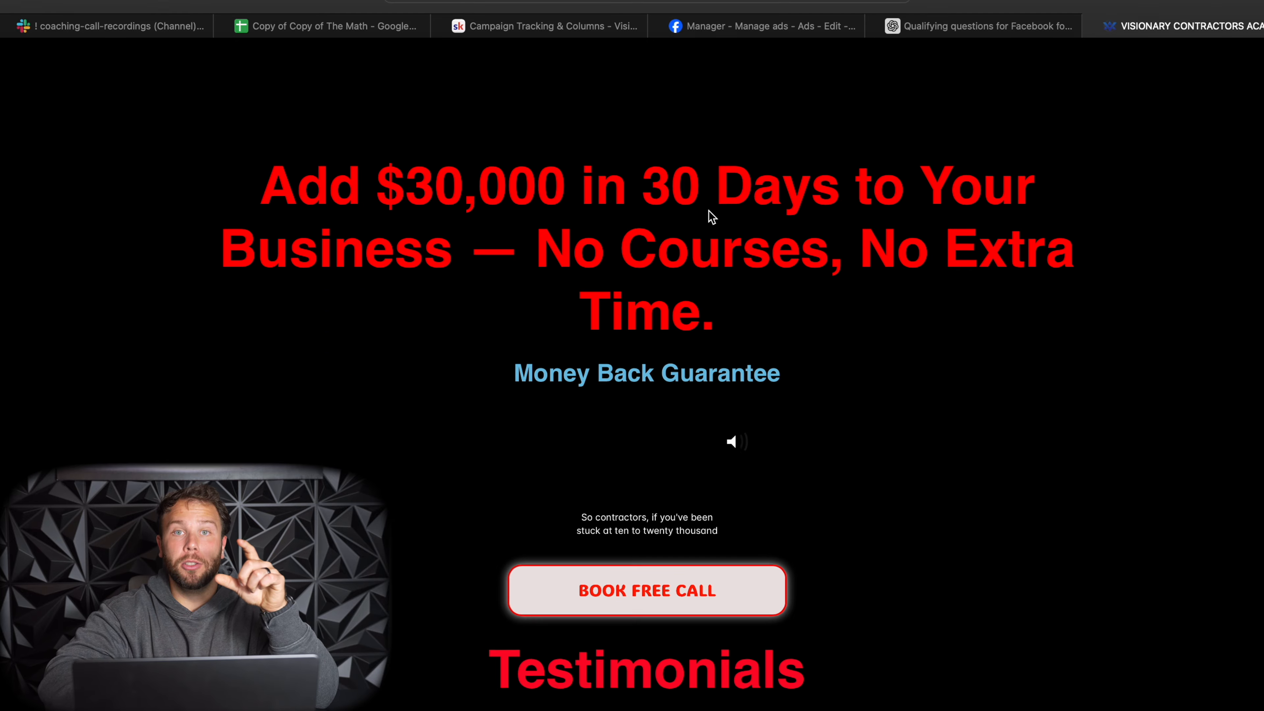
scroll(711, 217, "down", 6)
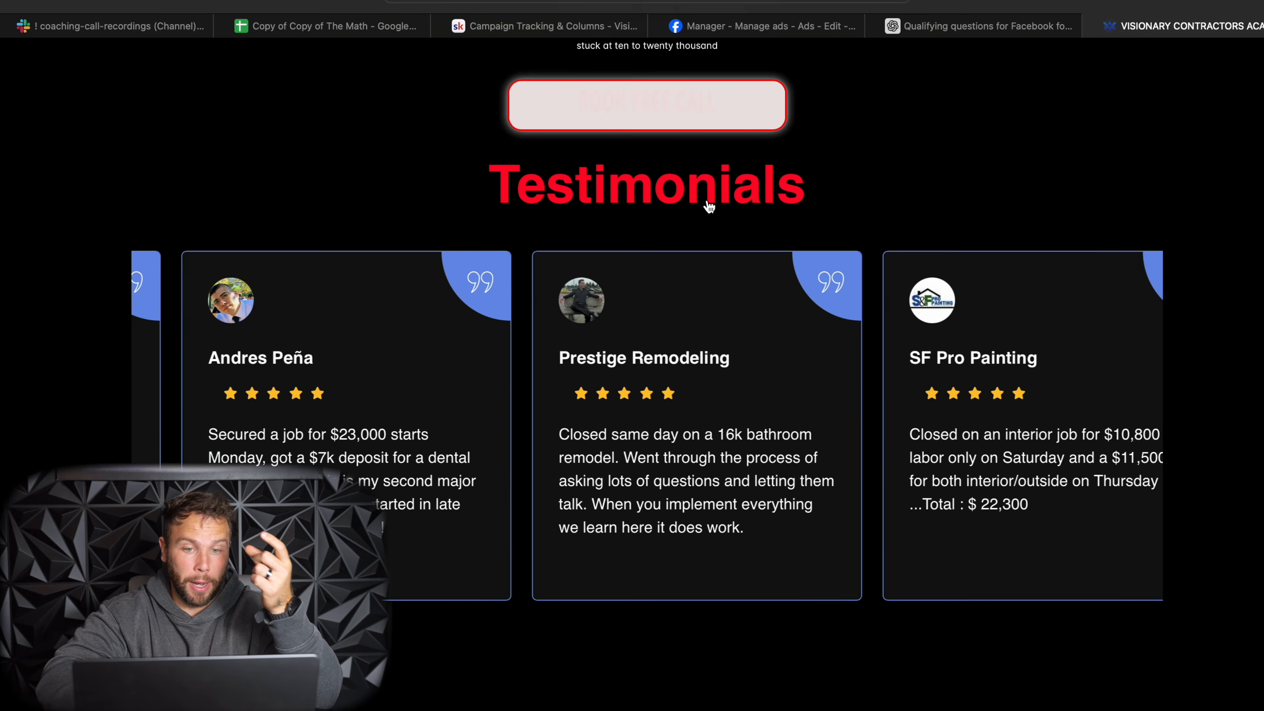
scroll(709, 207, "up", 2)
scroll(707, 206, "up", 8)
scroll(707, 202, "down", 1)
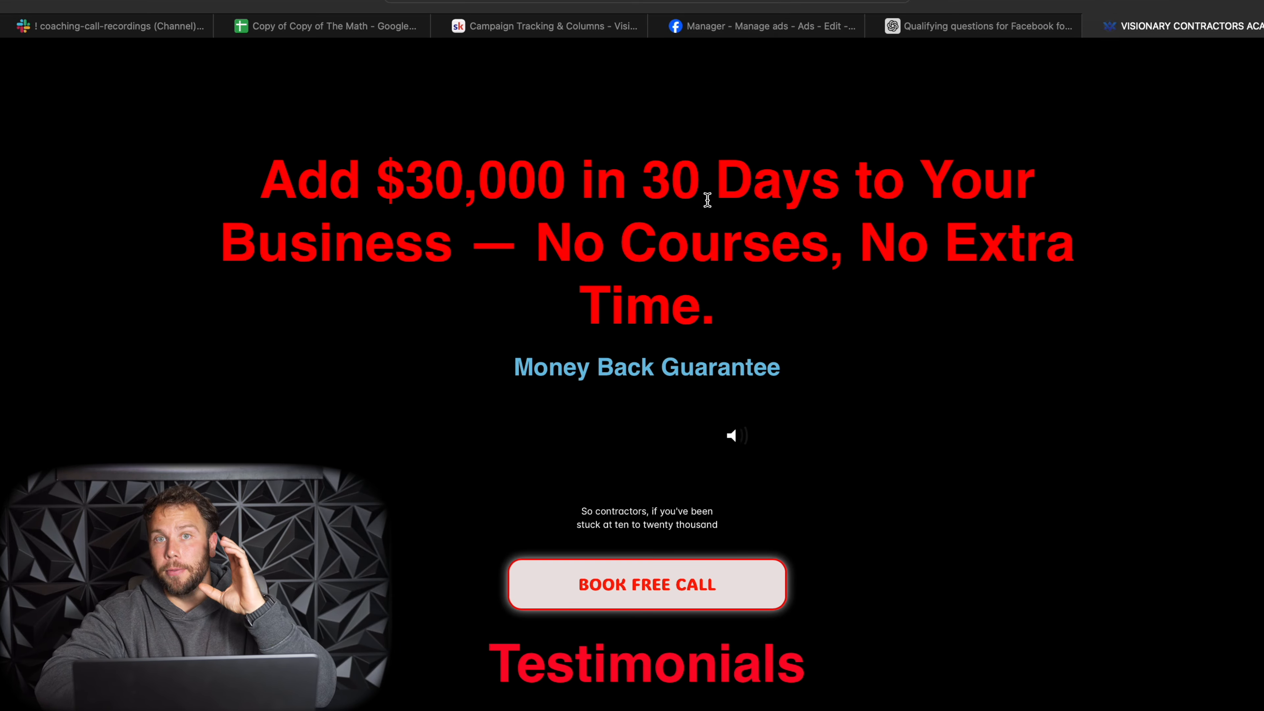
scroll(706, 199, "down", 3)
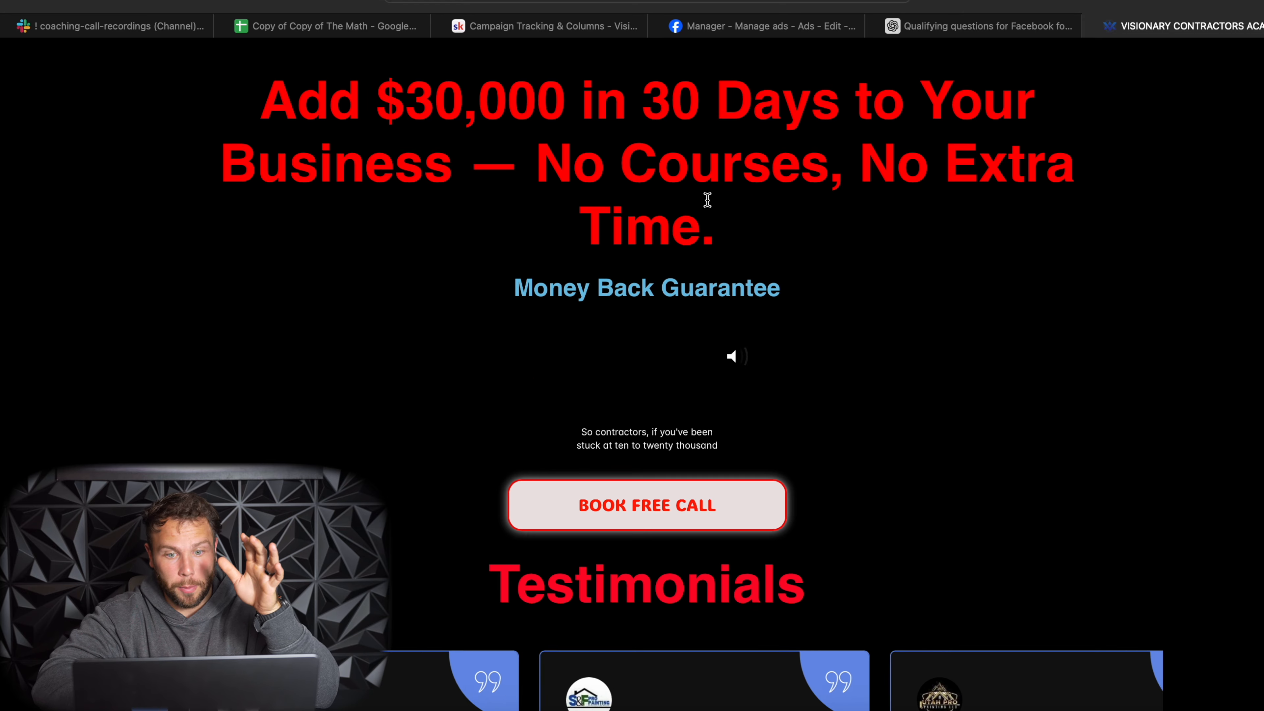
- Copy the academy website's address and open its free call booking page
left_click(664, 2)
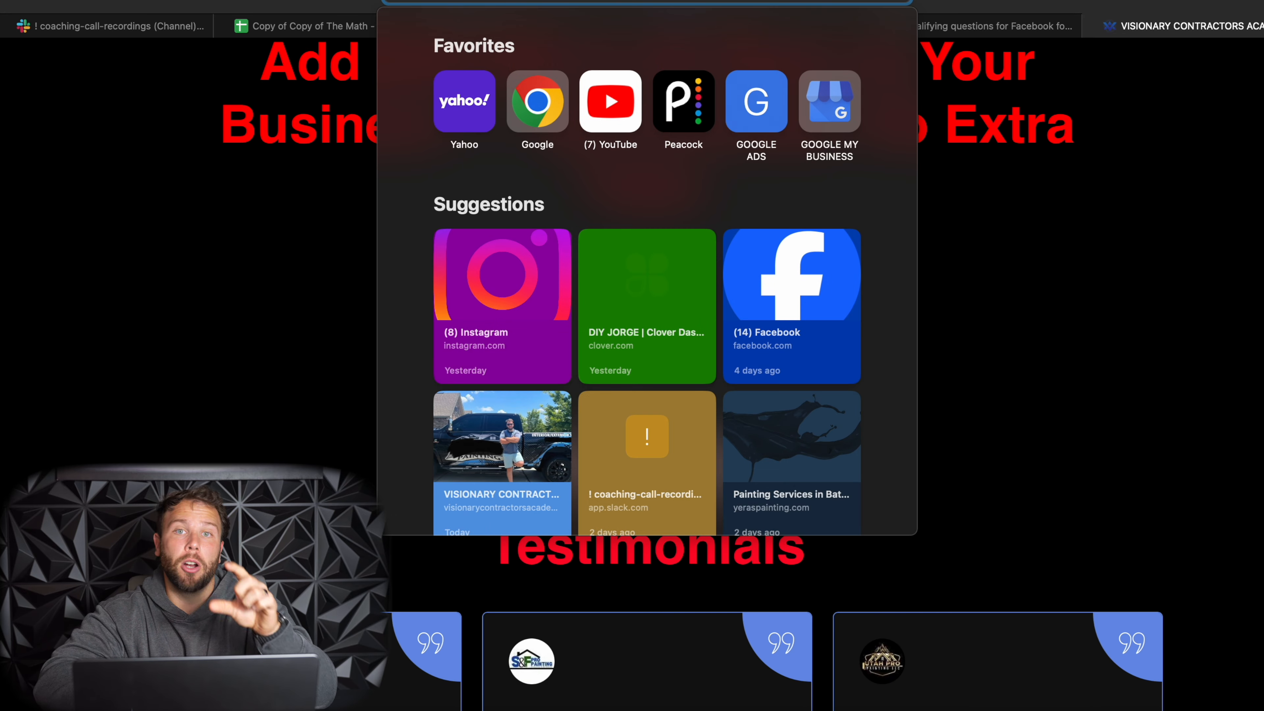
left_click(1137, 197)
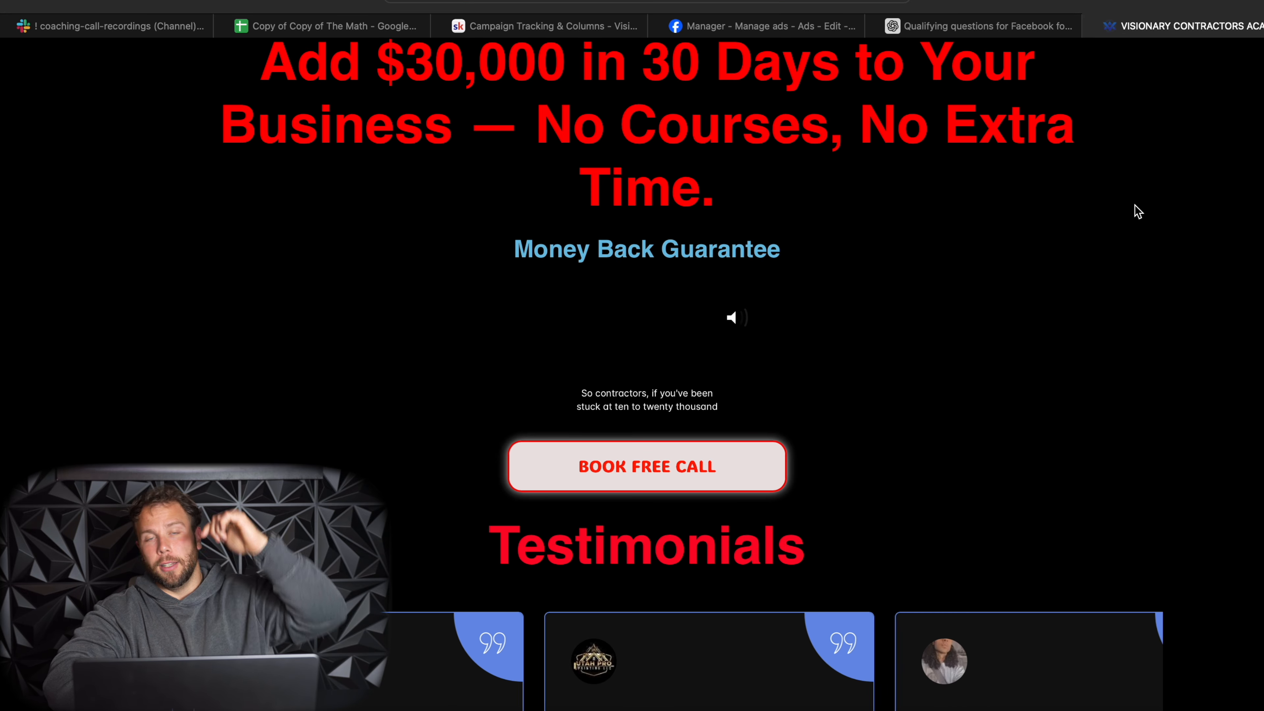
scroll(728, 352, "down", 3)
left_click(671, 347)
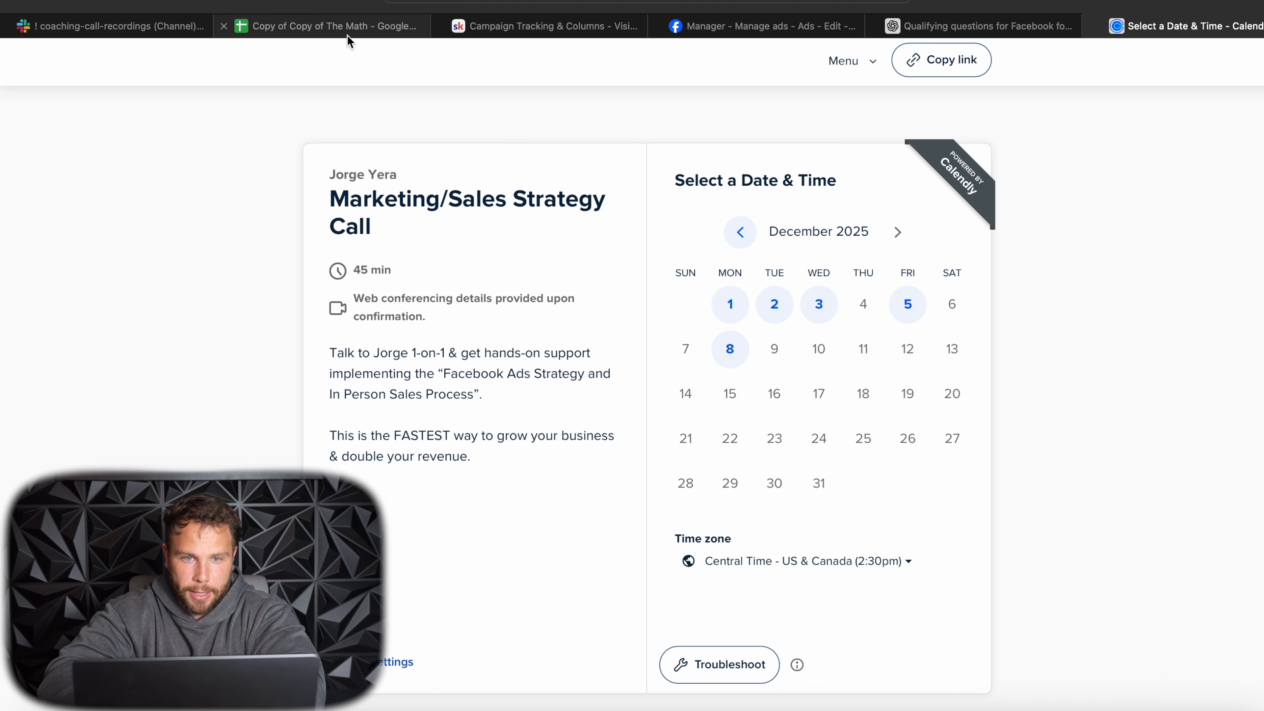
- View the Ads Manager Breakdown and Ads Campaign Tracking & Columns lessons in the Visionary Contractors Academy classroom
left_click(532, 26)
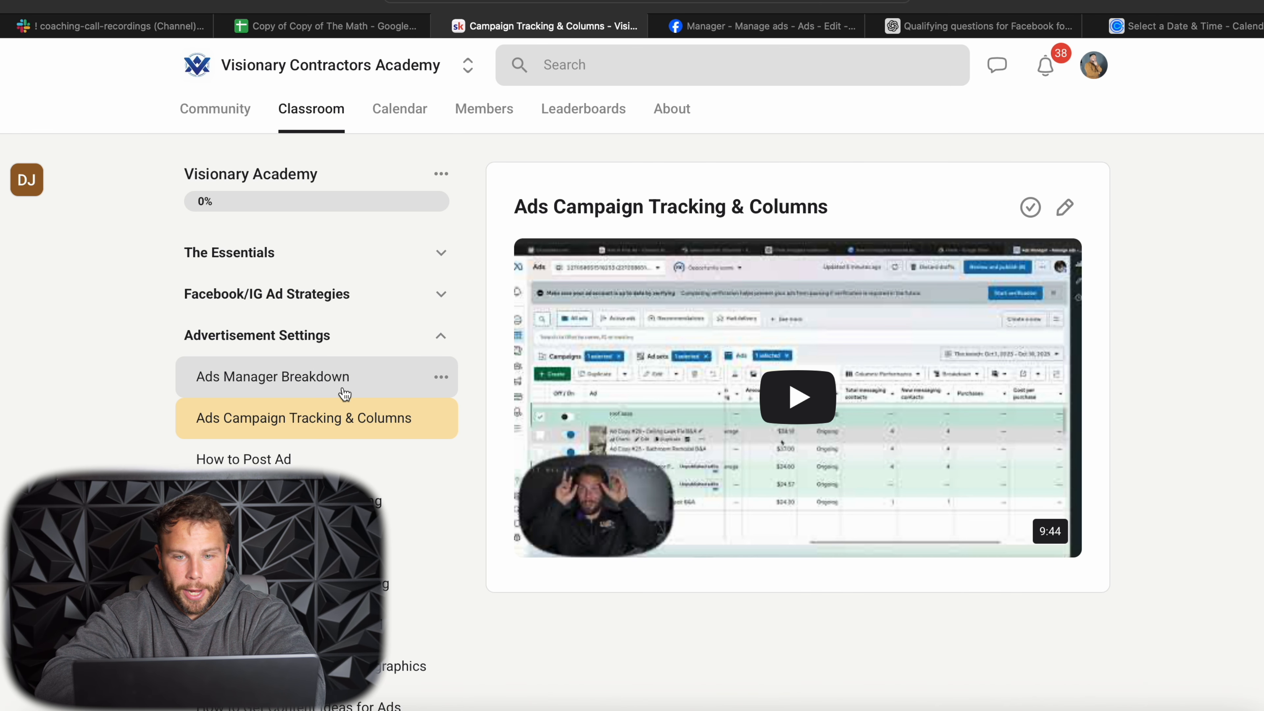
left_click(346, 393)
left_click(625, 490)
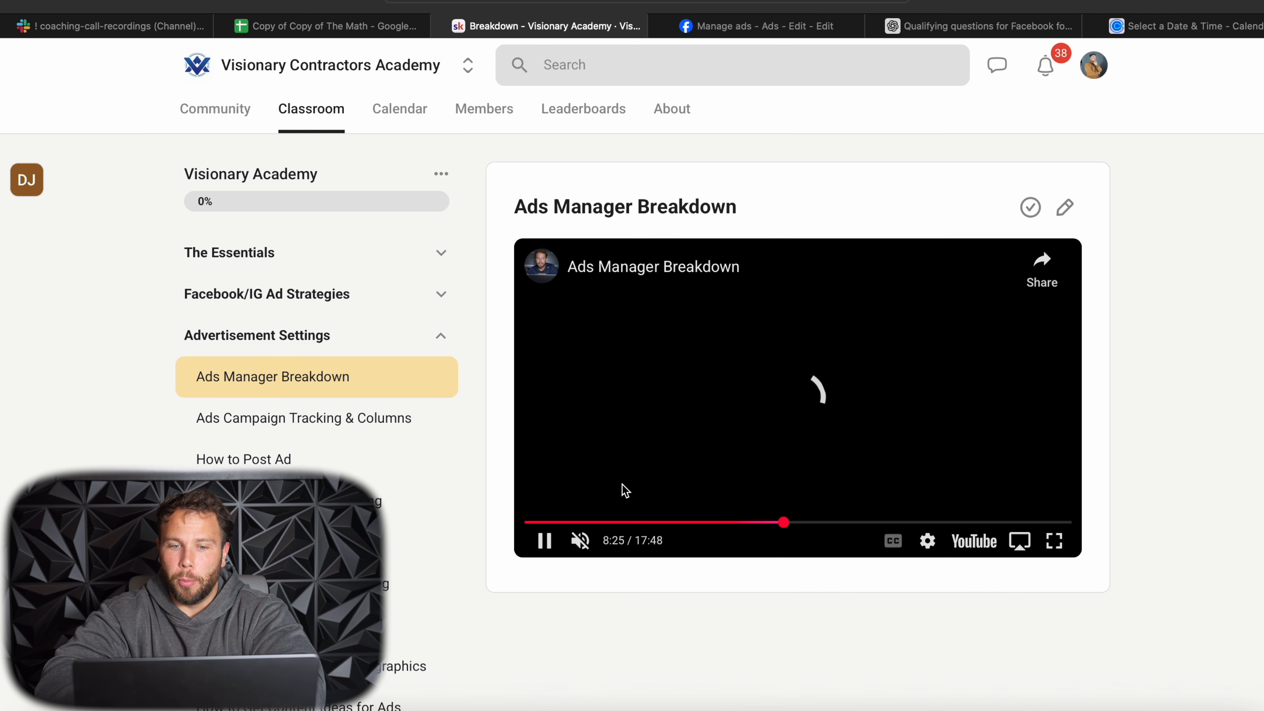
left_click(544, 542)
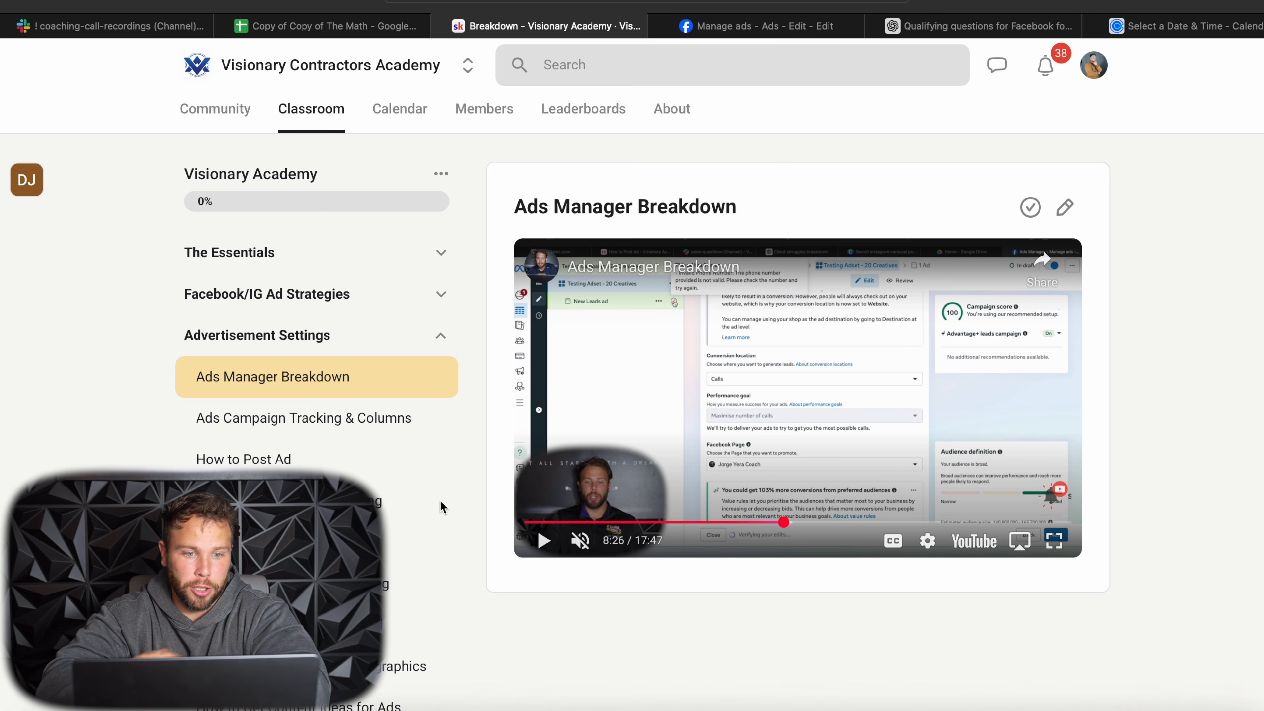
left_click(318, 431)
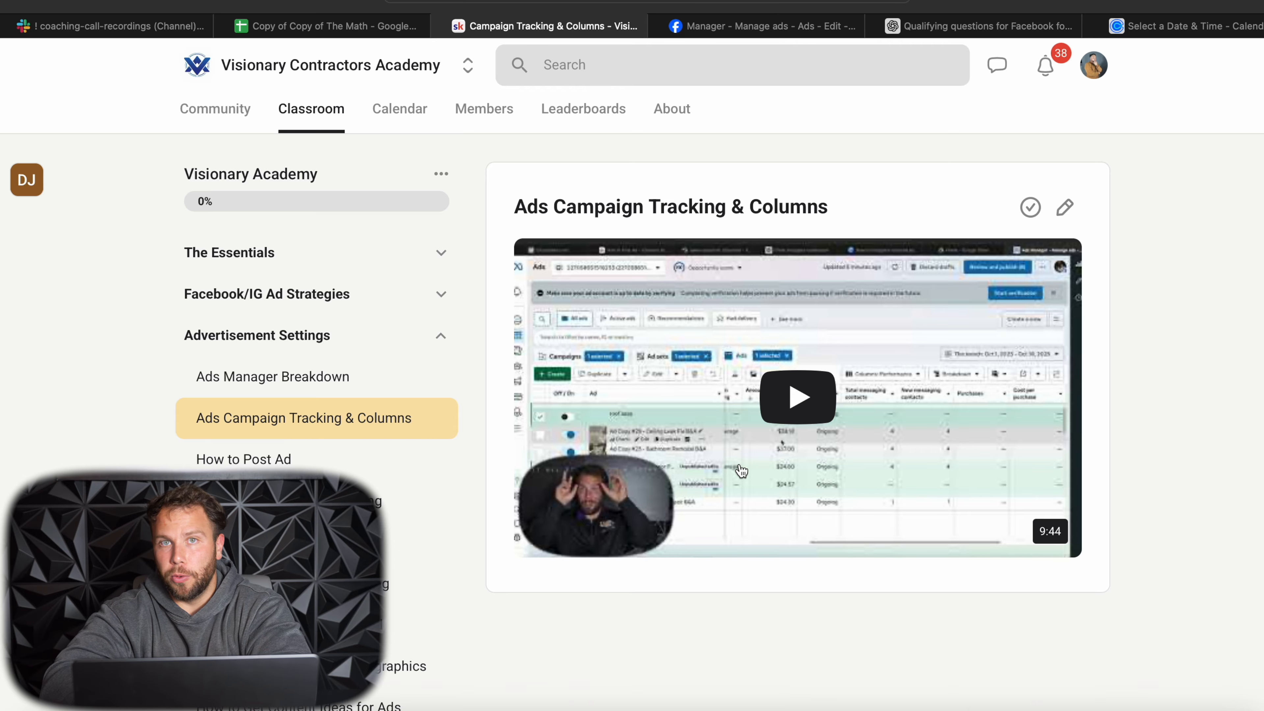
left_click(736, 27)
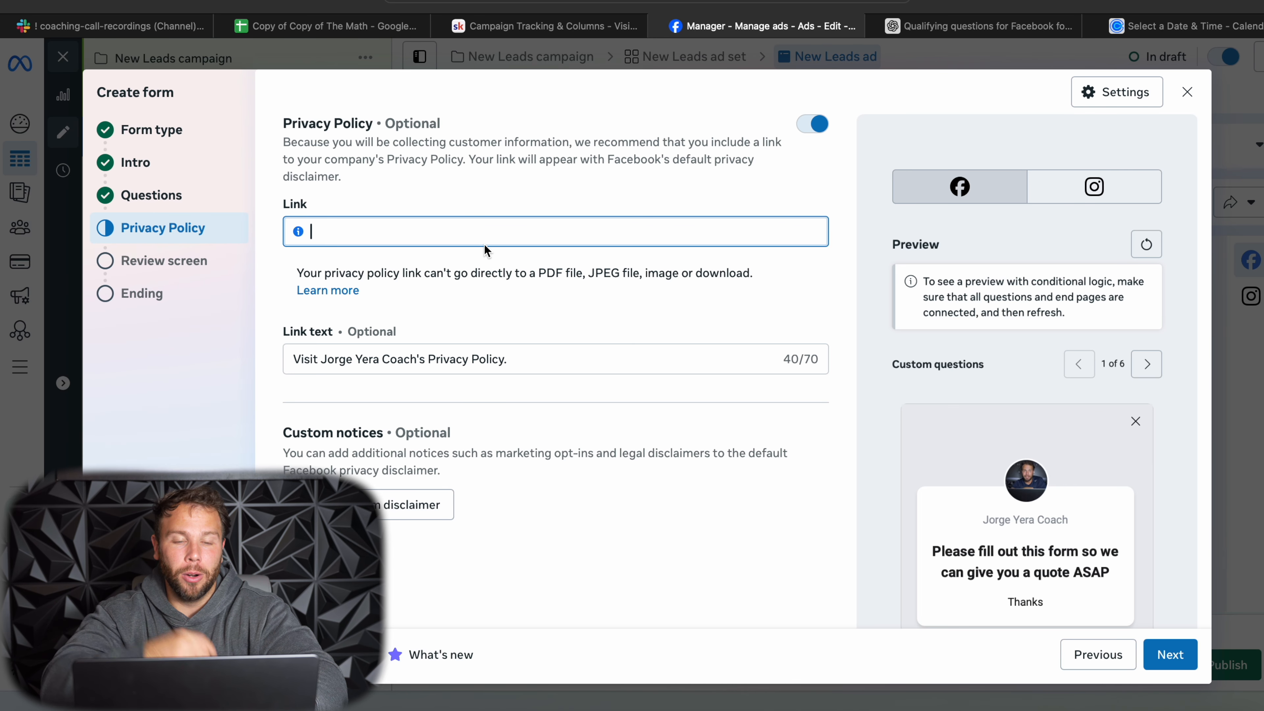
type("https://visionarycontractorsacademy.com")
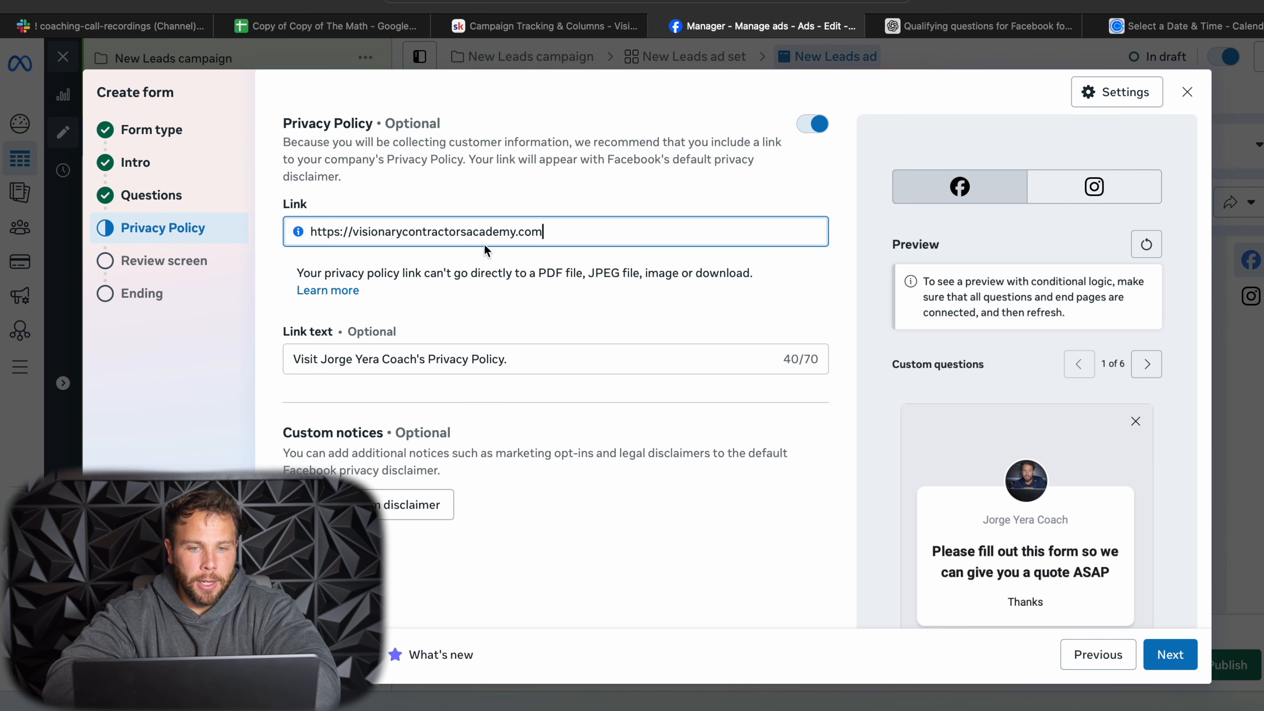
scroll(483, 242, "down", 2)
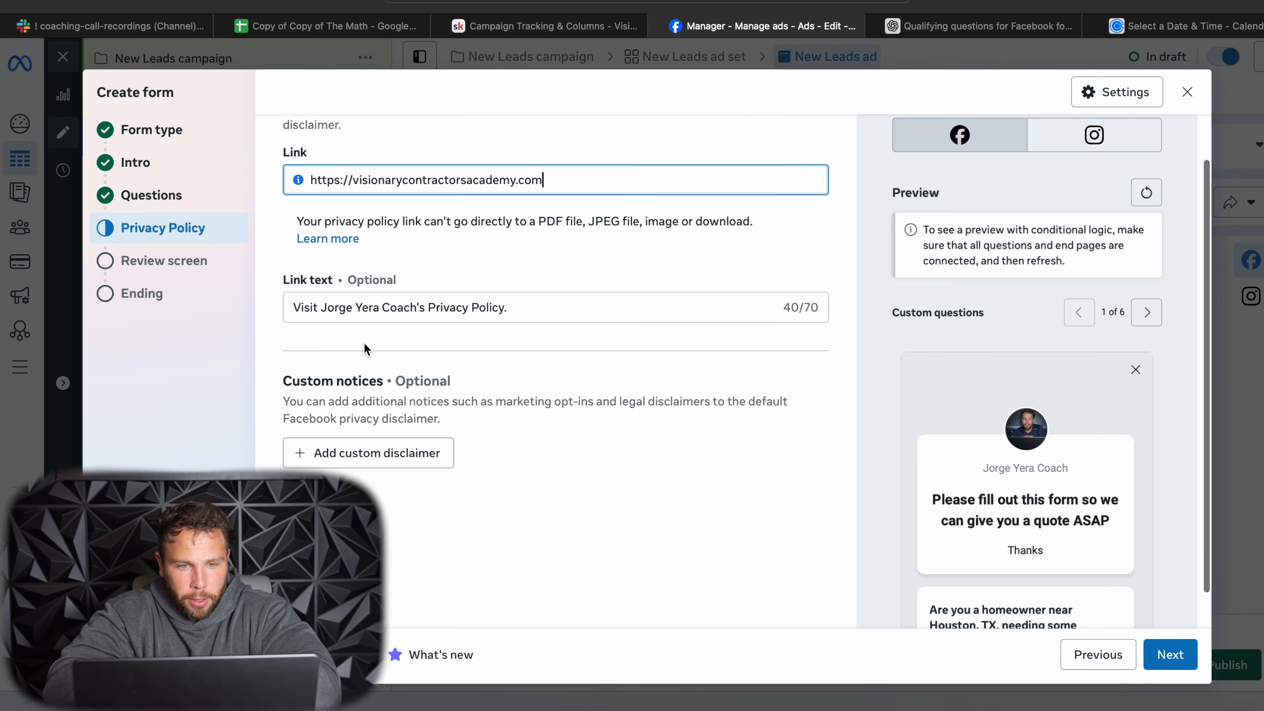
left_click(1166, 655)
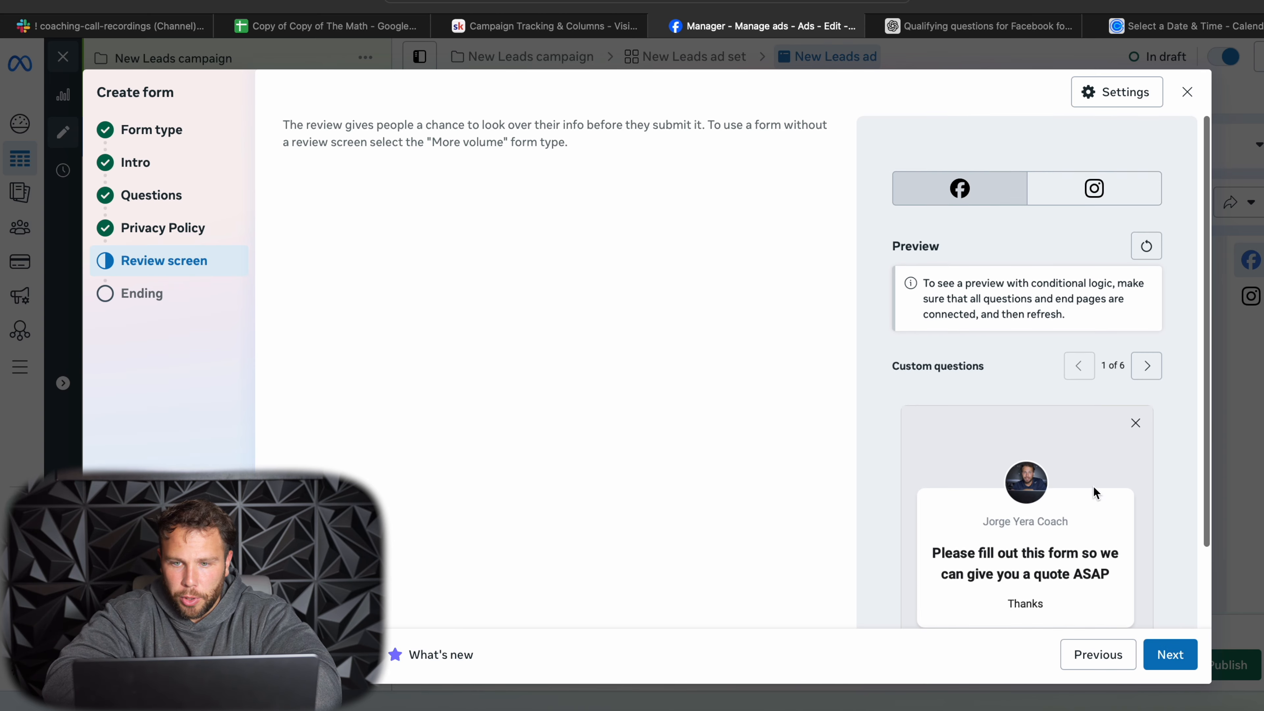
scroll(1090, 491, "down", 5)
left_click(1170, 654)
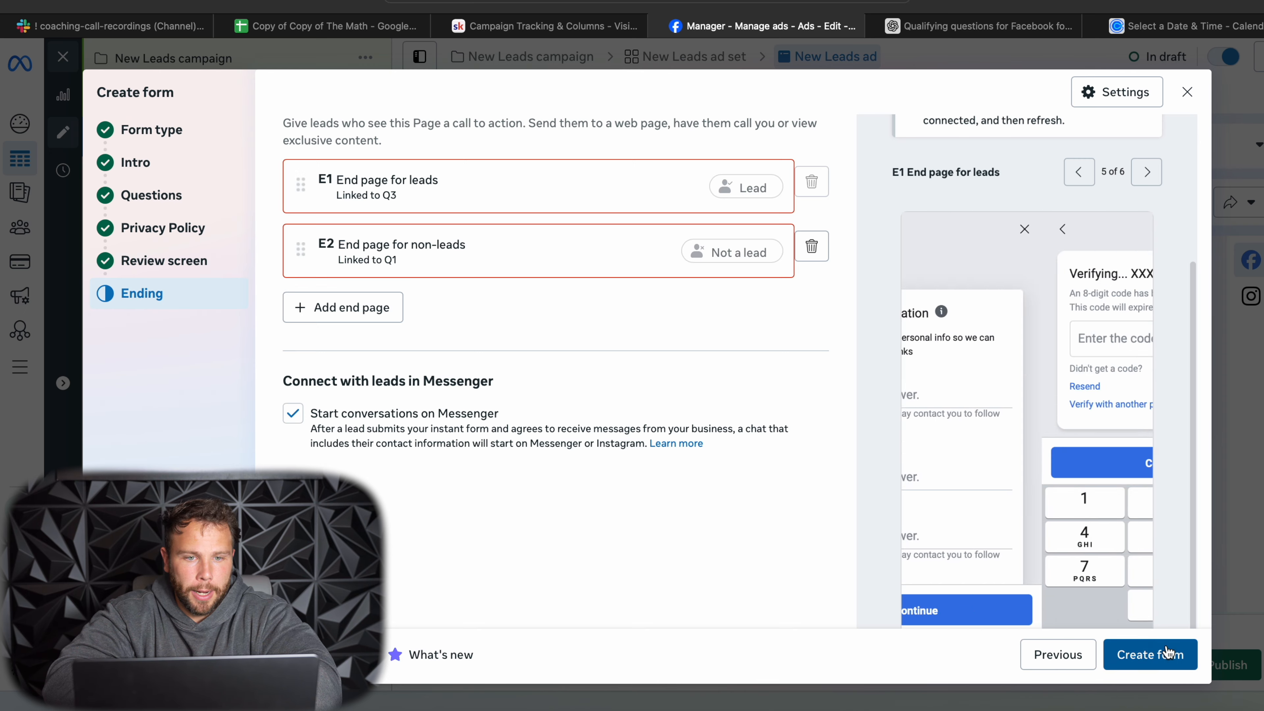
left_click(678, 193)
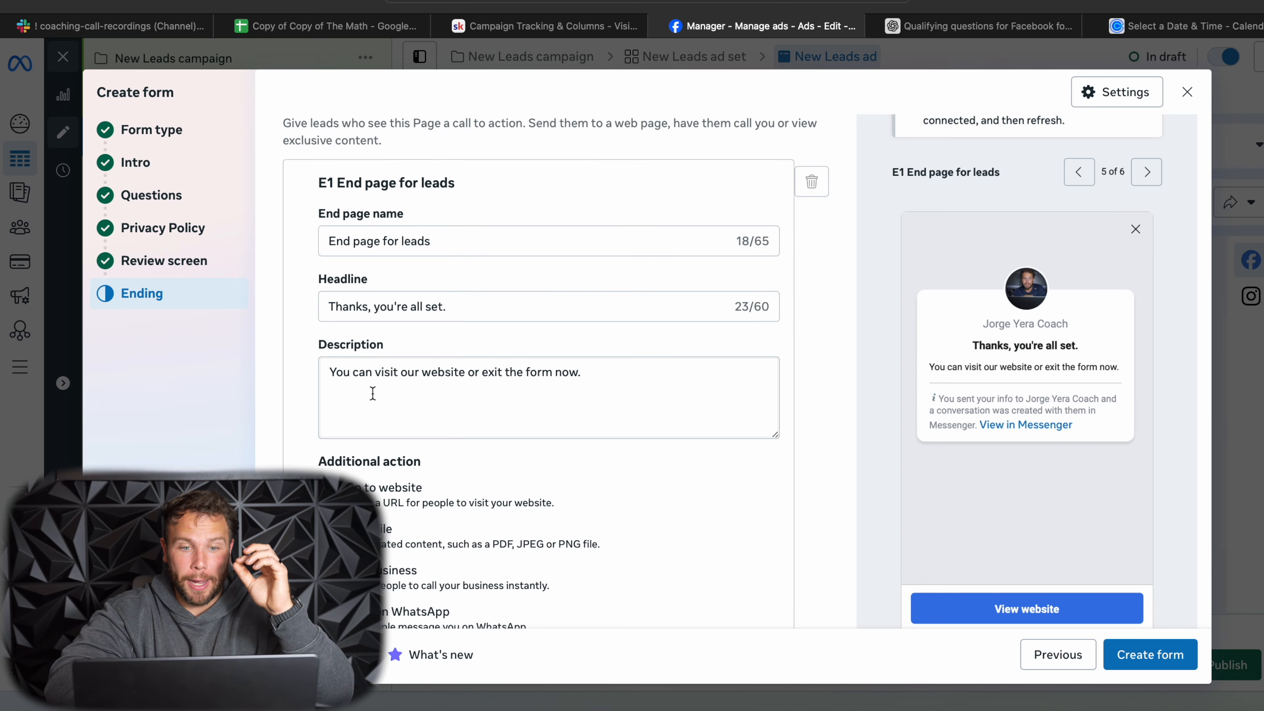
scroll(373, 394, "down", 2)
left_click_drag(330, 265, 495, 267)
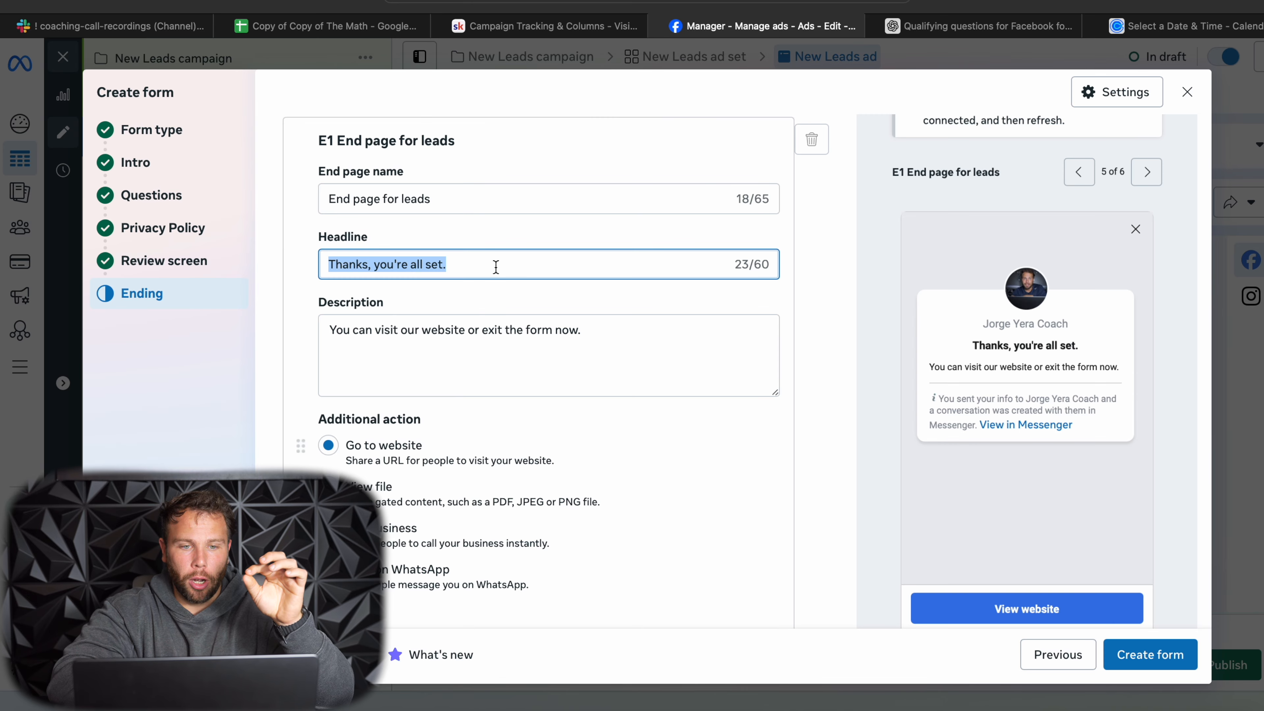
left_click_drag(329, 329, 654, 329)
scroll(662, 329, "down", 5)
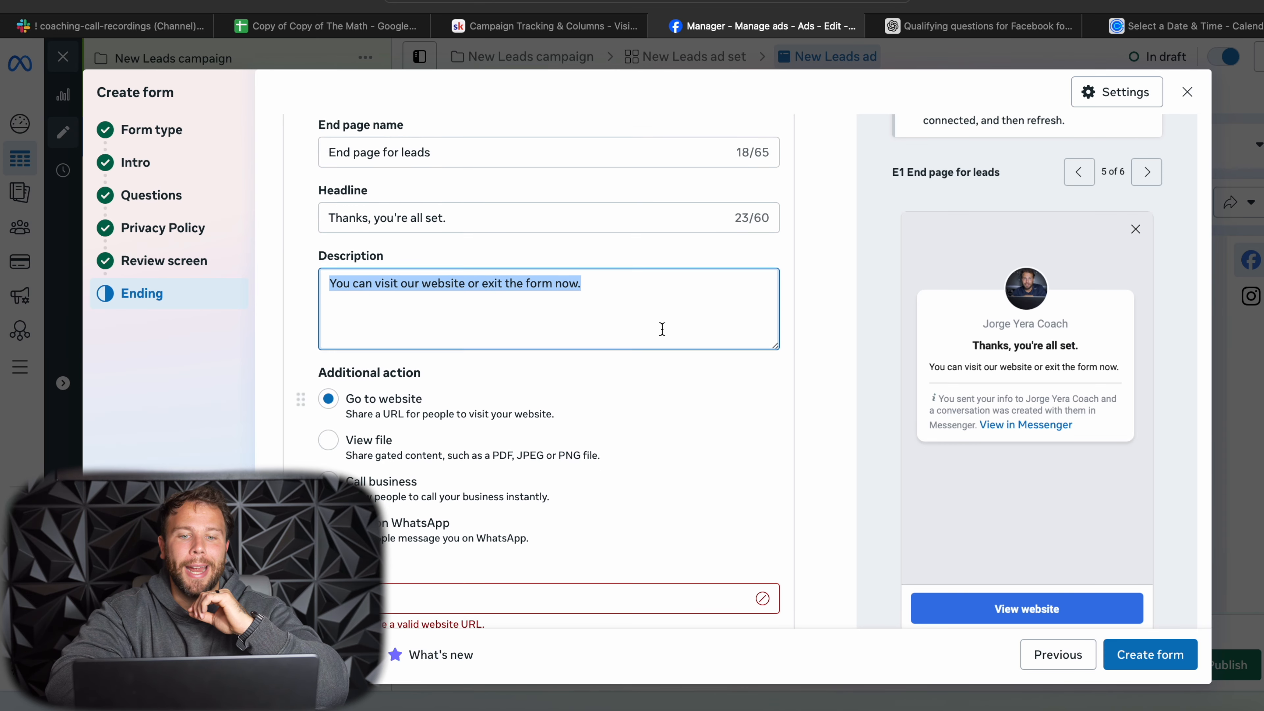
left_click(462, 455)
type("https://visionarycontractorsacademy.com")
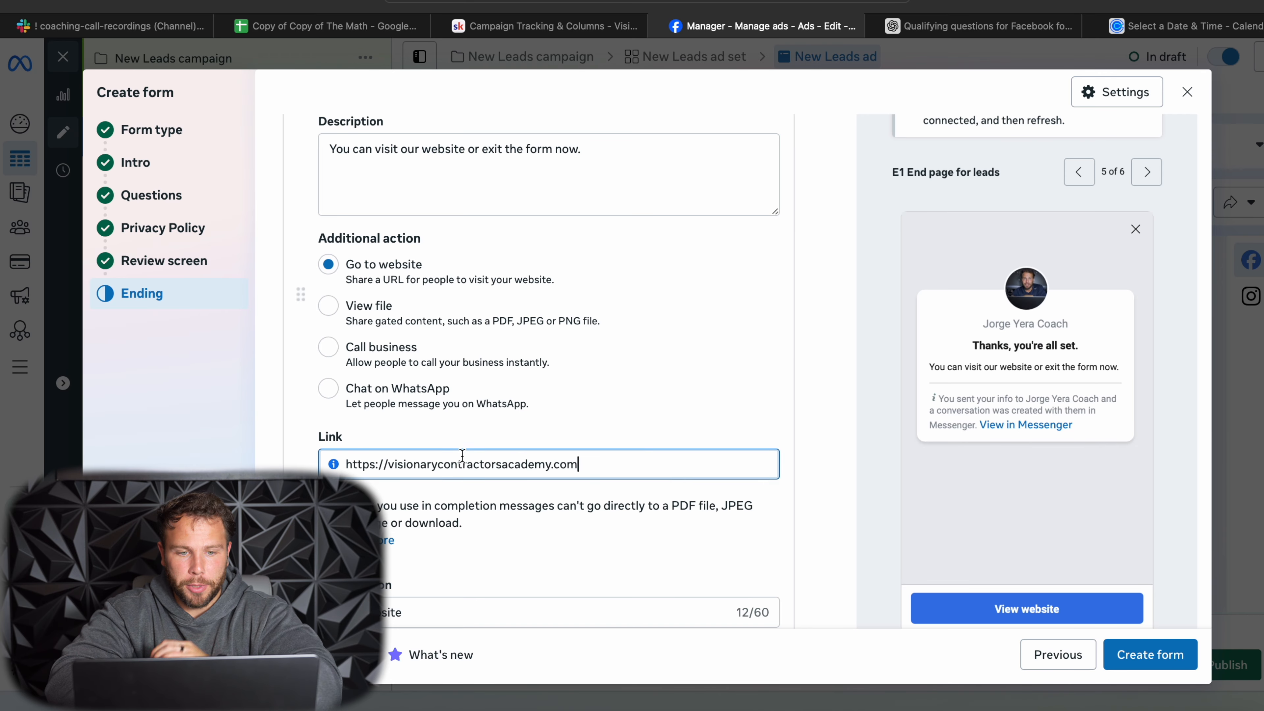
scroll(461, 455, "down", 5)
scroll(462, 455, "down", 1)
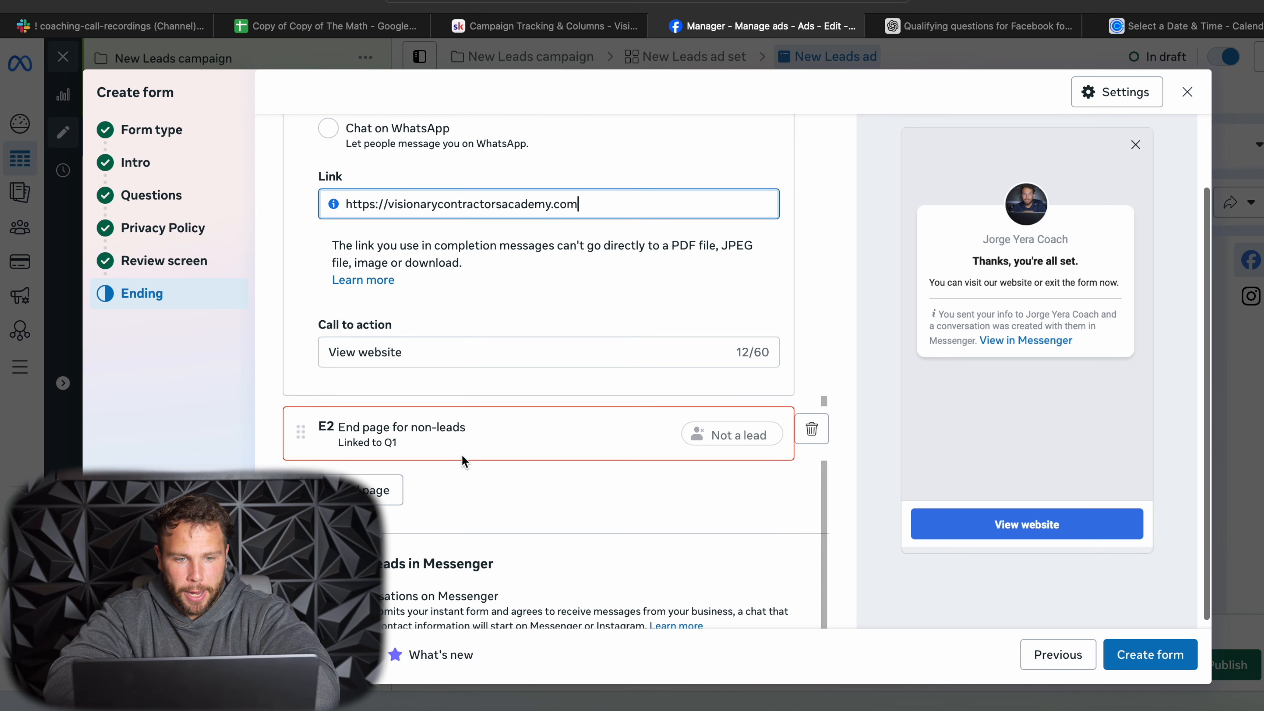
left_click(434, 438)
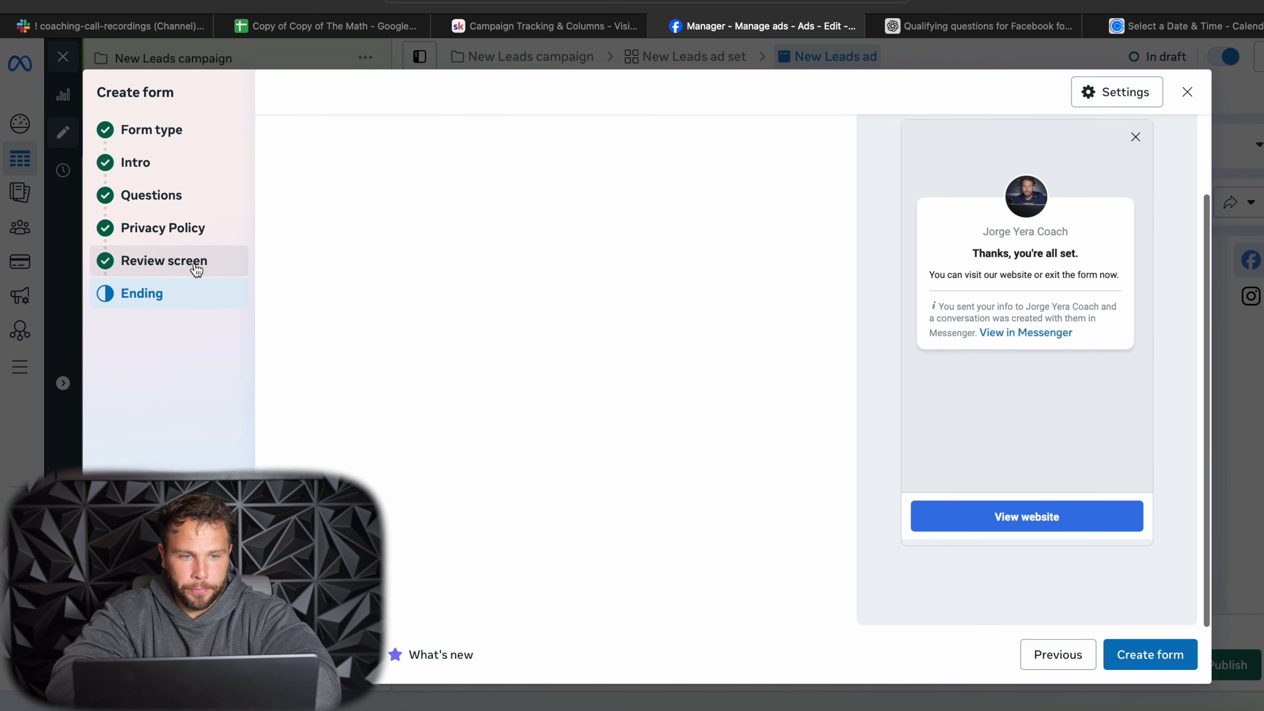
left_click(192, 266)
left_click(158, 298)
left_click(401, 255)
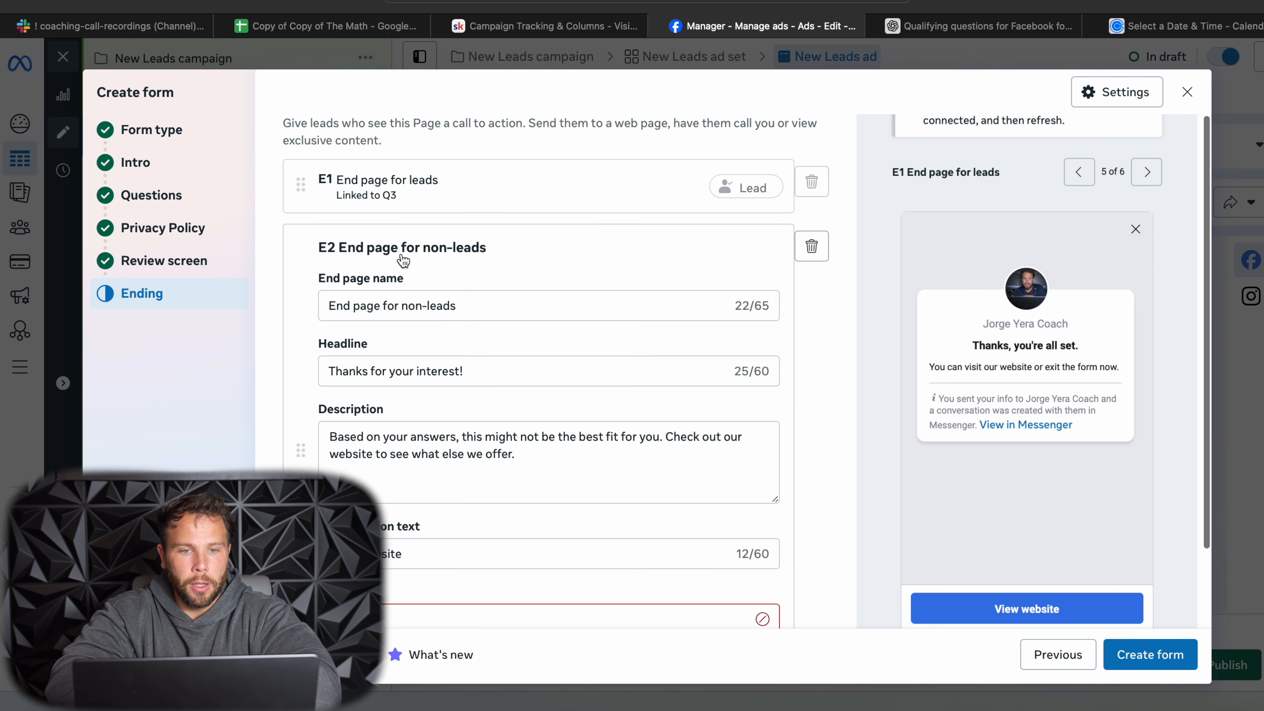
scroll(352, 396, "down", 1)
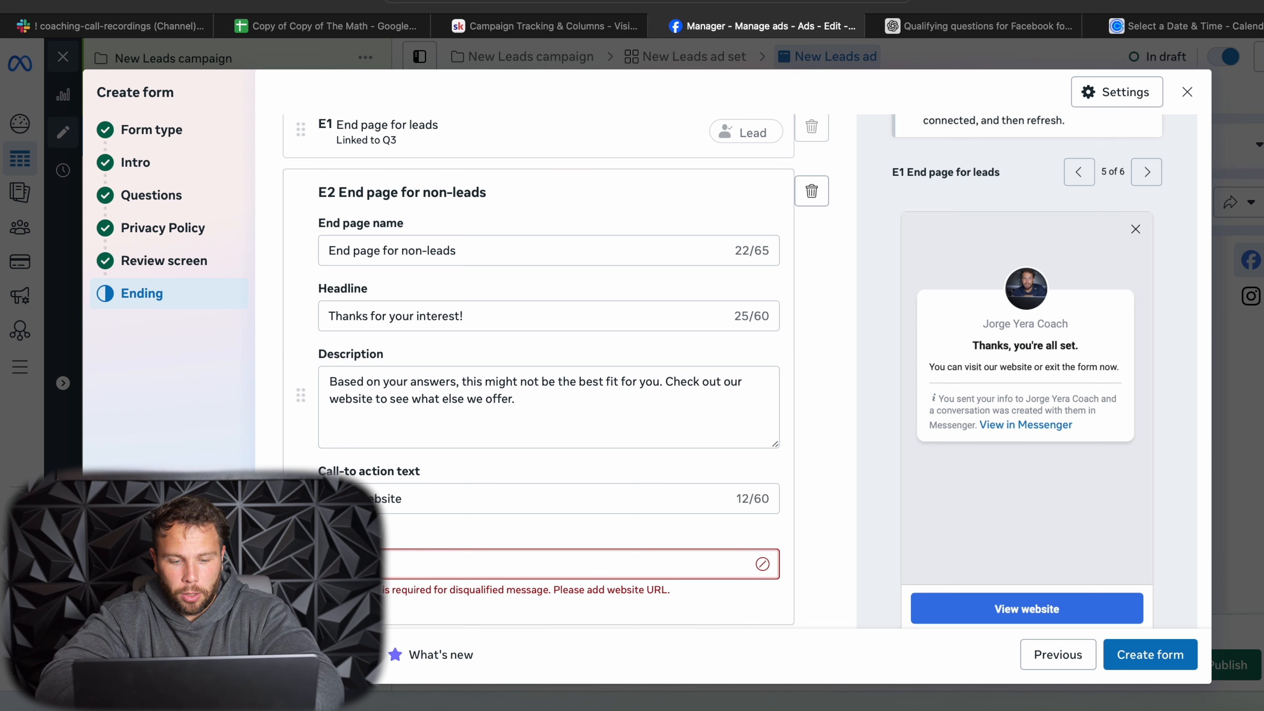
type("https://visionarycontractorsacademy.com")
scroll(396, 522, "down", 2)
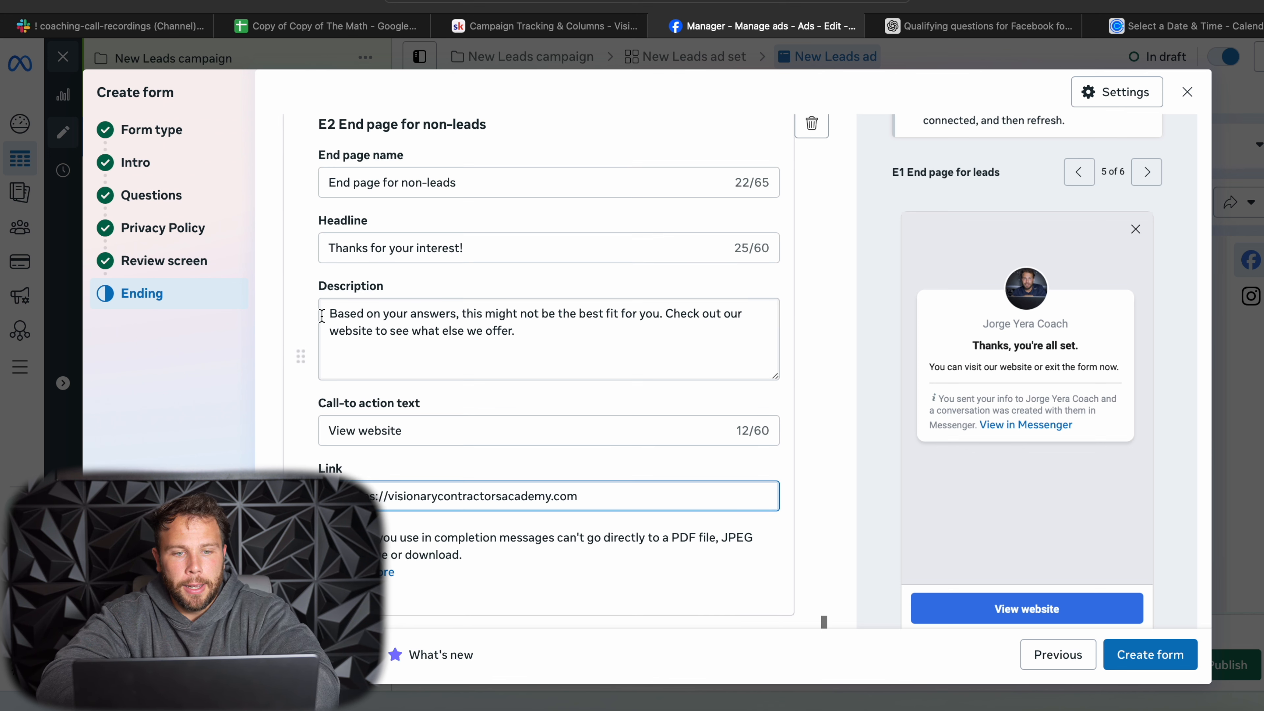
- Review the non-leads end page's description, name and headline, as well as the option to start conversations on Messenger
left_click_drag(330, 311, 525, 337)
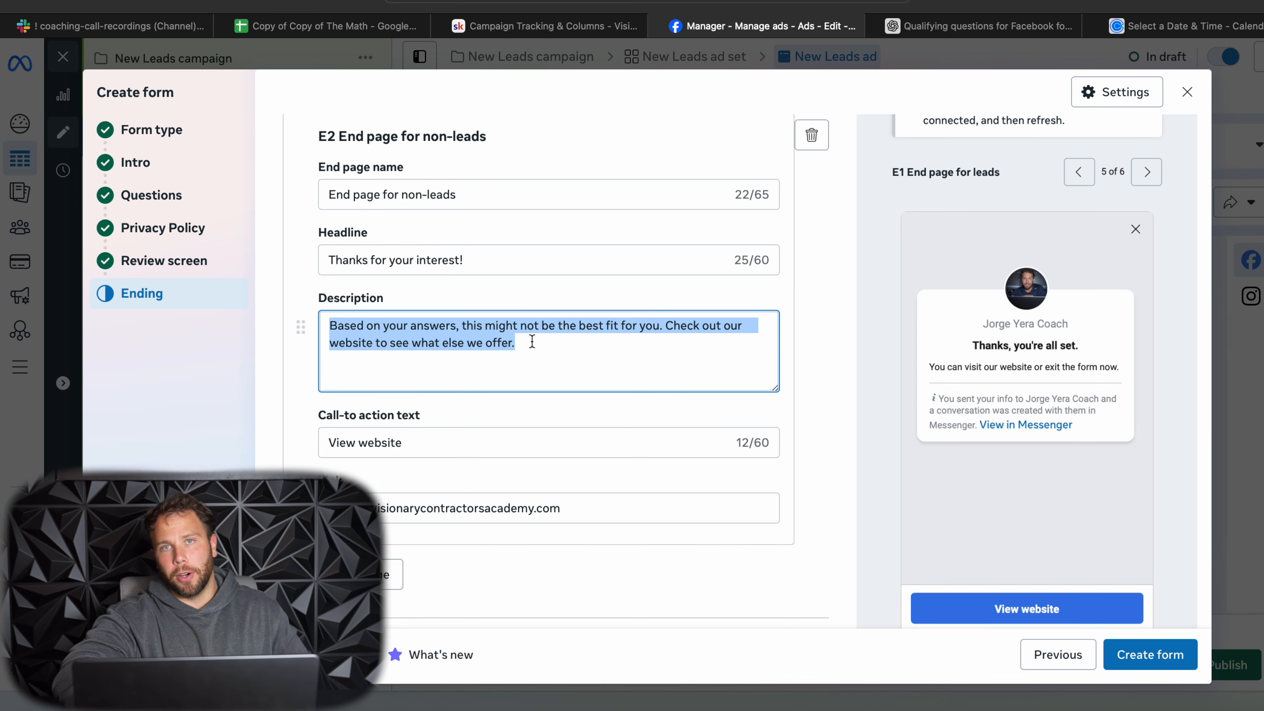
scroll(498, 323, "up", 3)
left_click(455, 301)
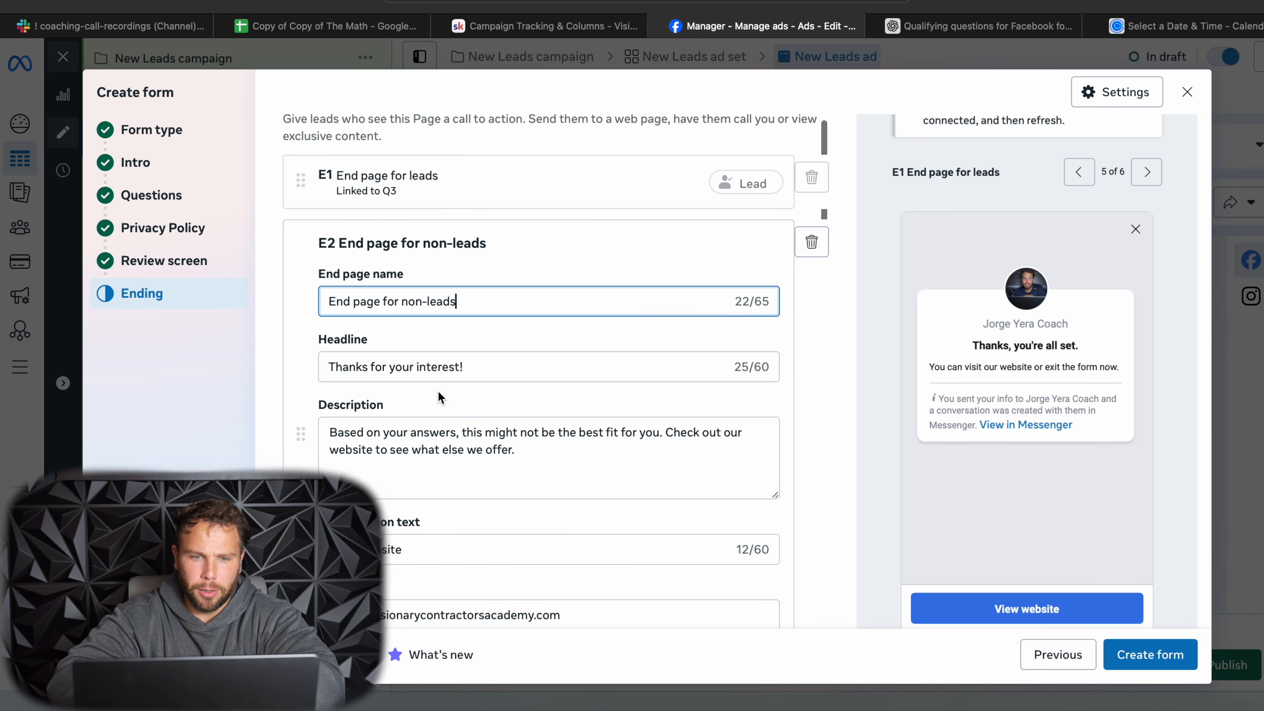
left_click(448, 366)
scroll(556, 445, "down", 5)
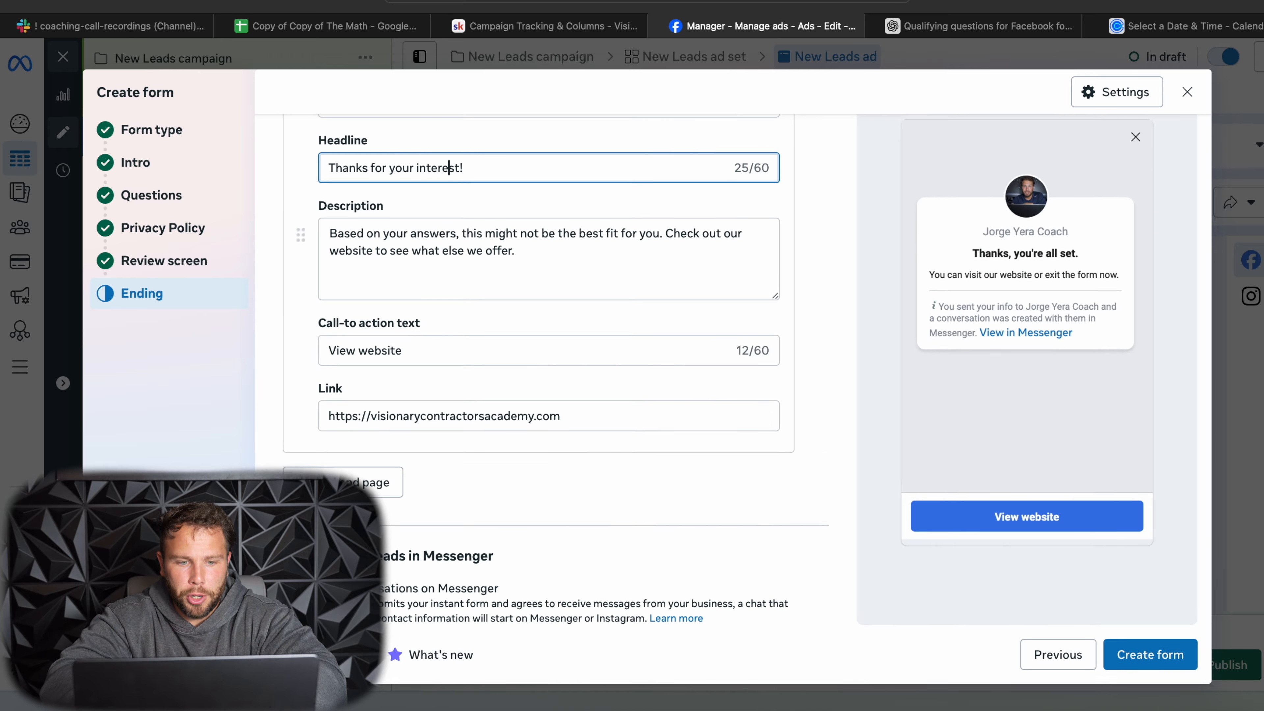
left_click_drag(378, 588, 528, 626)
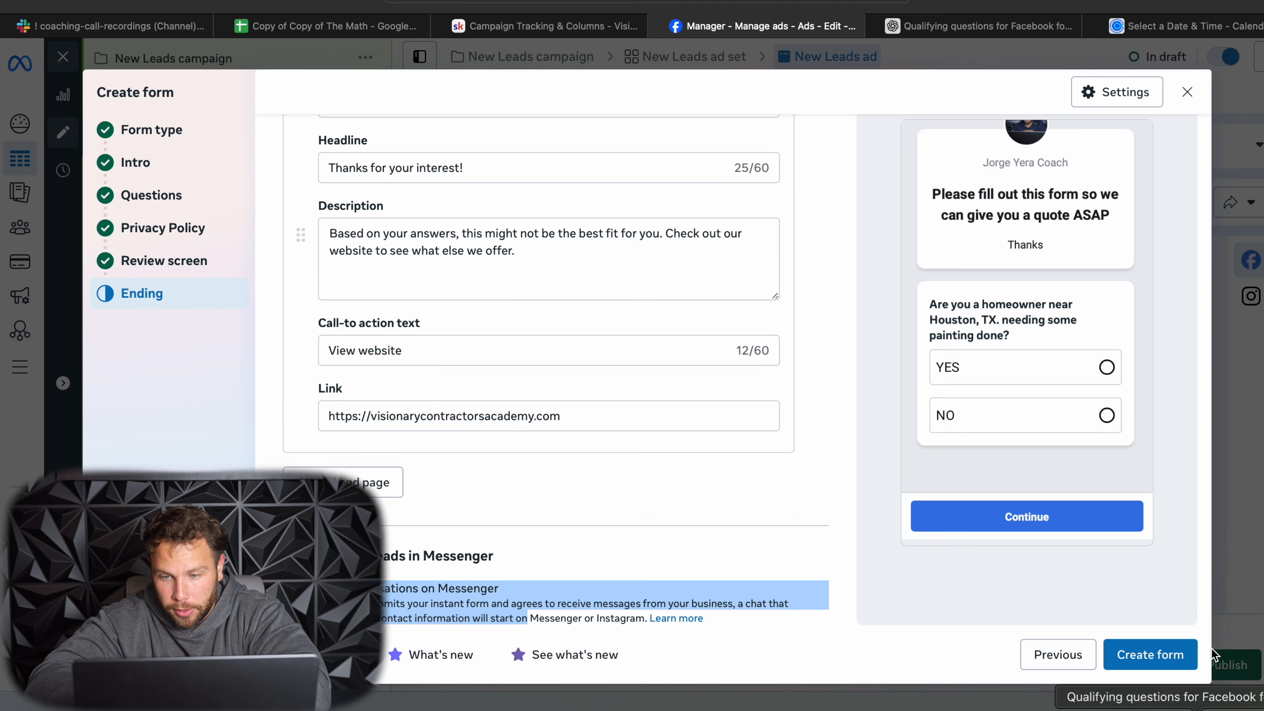
- Create the form and turn off the ad preview to view the form preview for the New Leads ad
left_click(1173, 656)
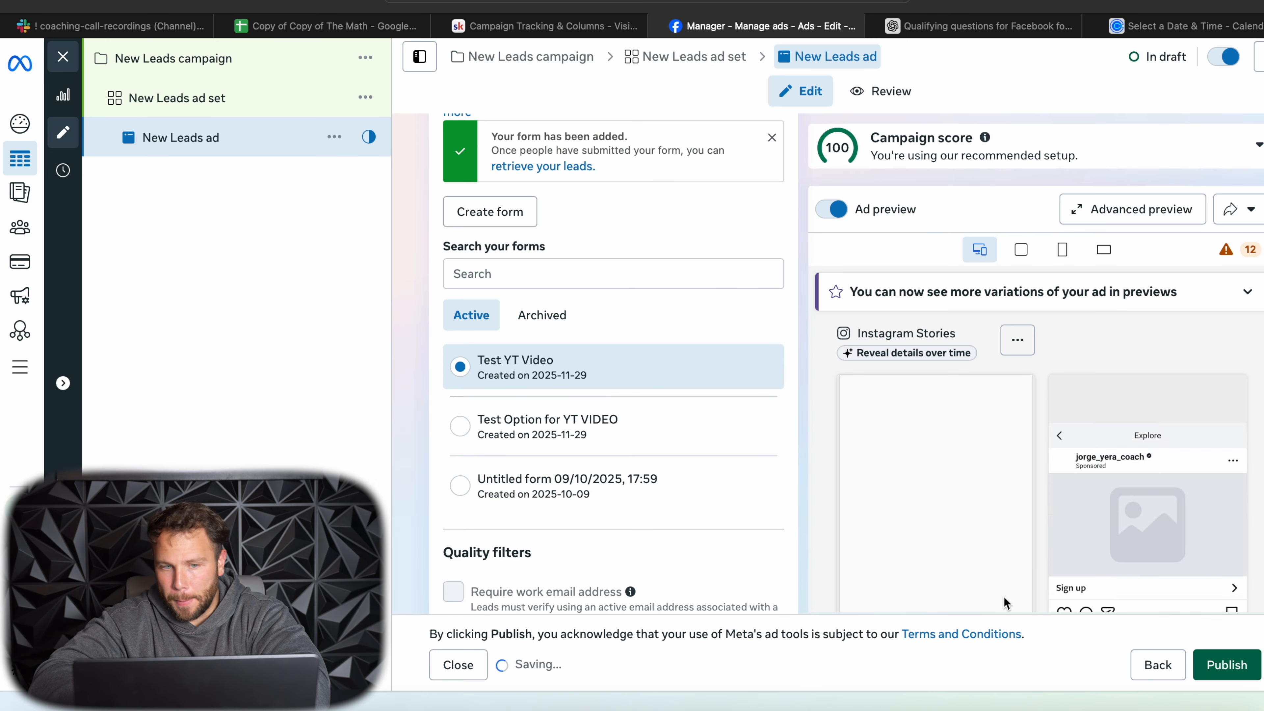
scroll(1065, 484, "down", 1)
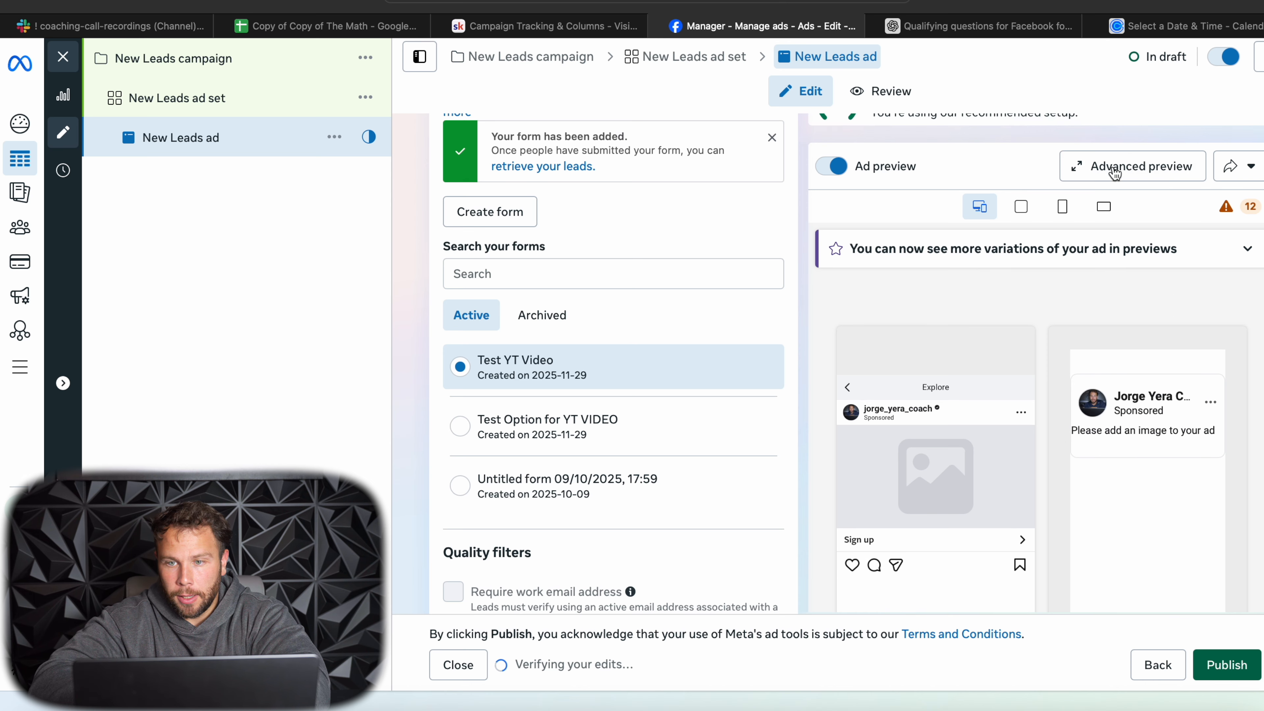
left_click(831, 166)
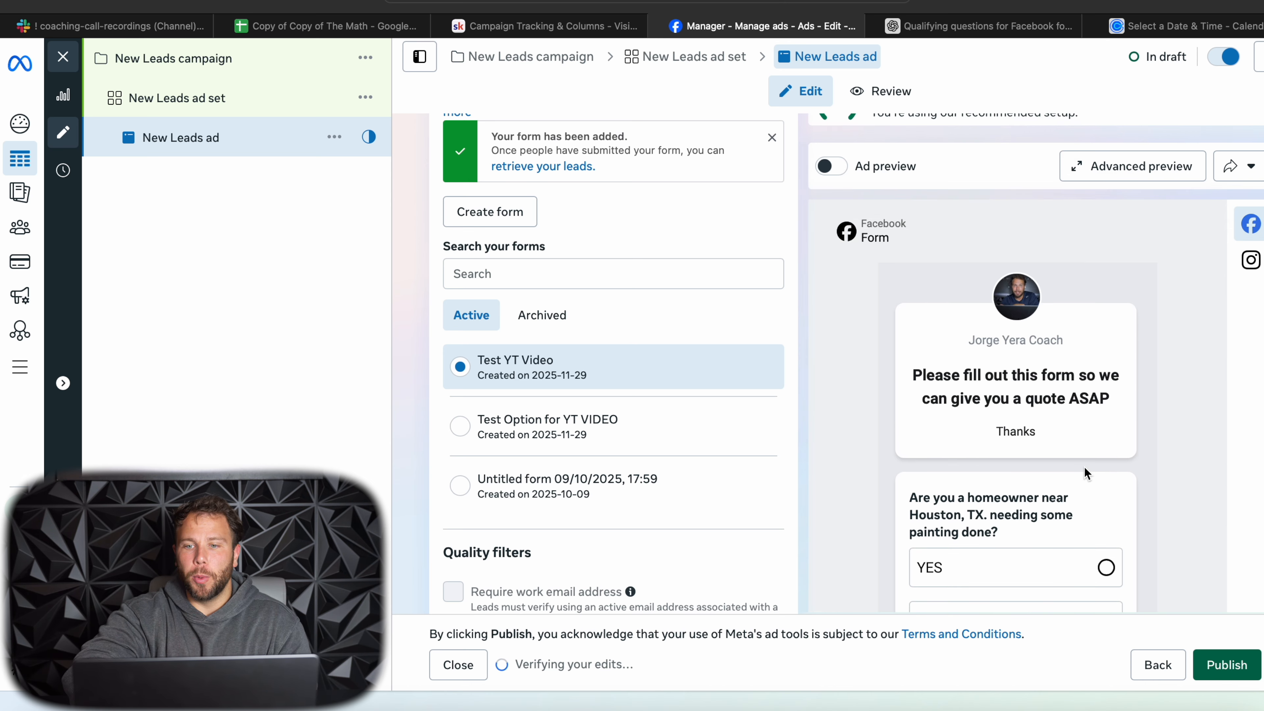
- Review the opening questions in the form preview and answer NO to the Houston, TX homeowner question
scroll(1064, 448, "down", 3)
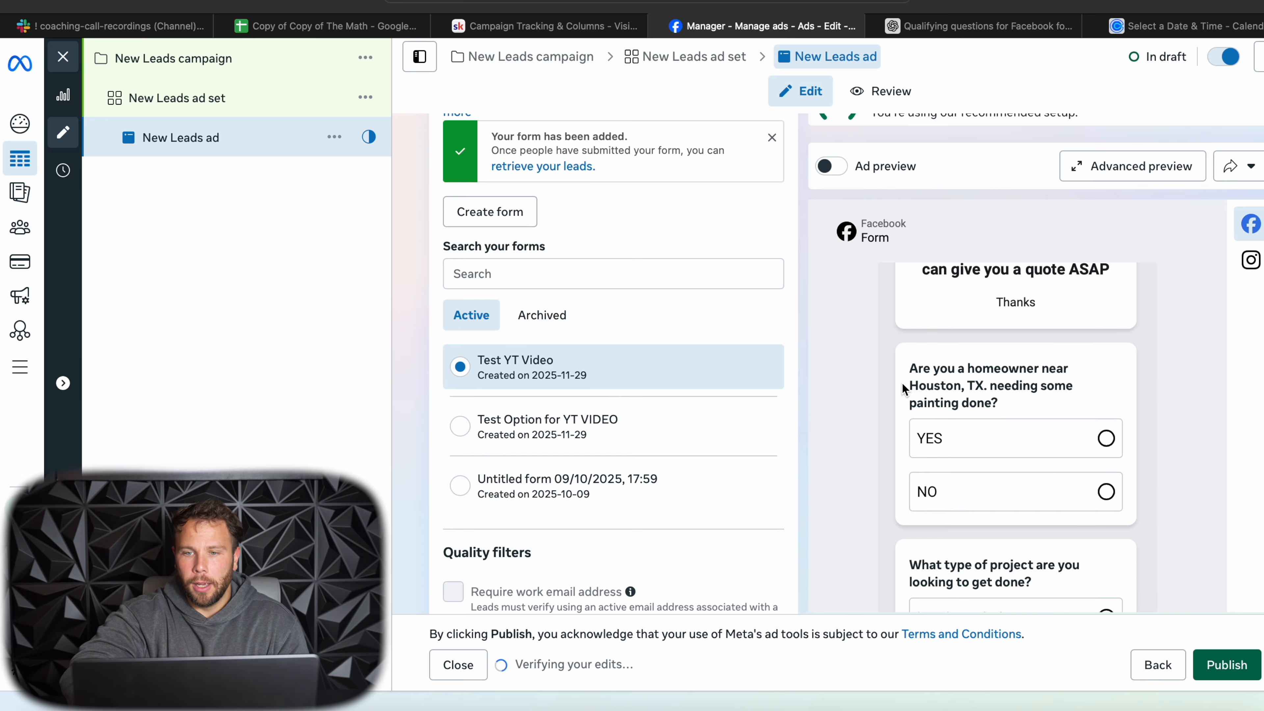
scroll(1024, 409, "down", 2)
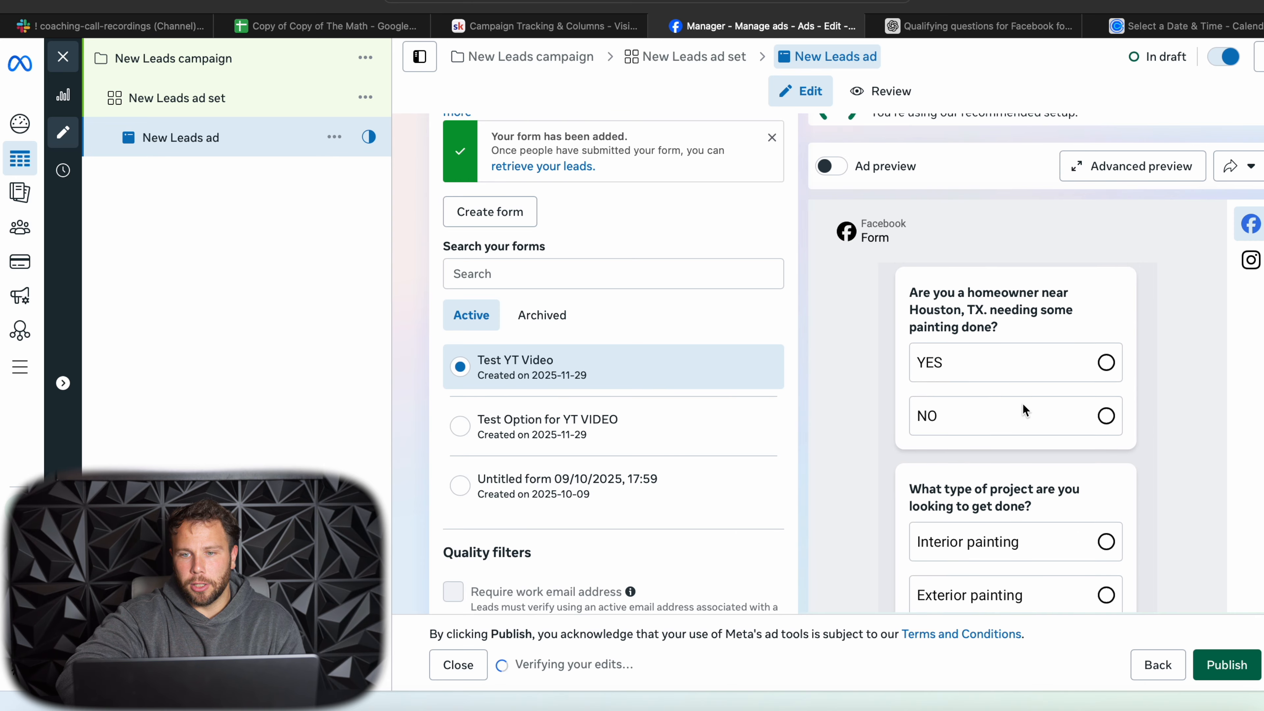
left_click(1105, 362)
scroll(1054, 499, "down", 3)
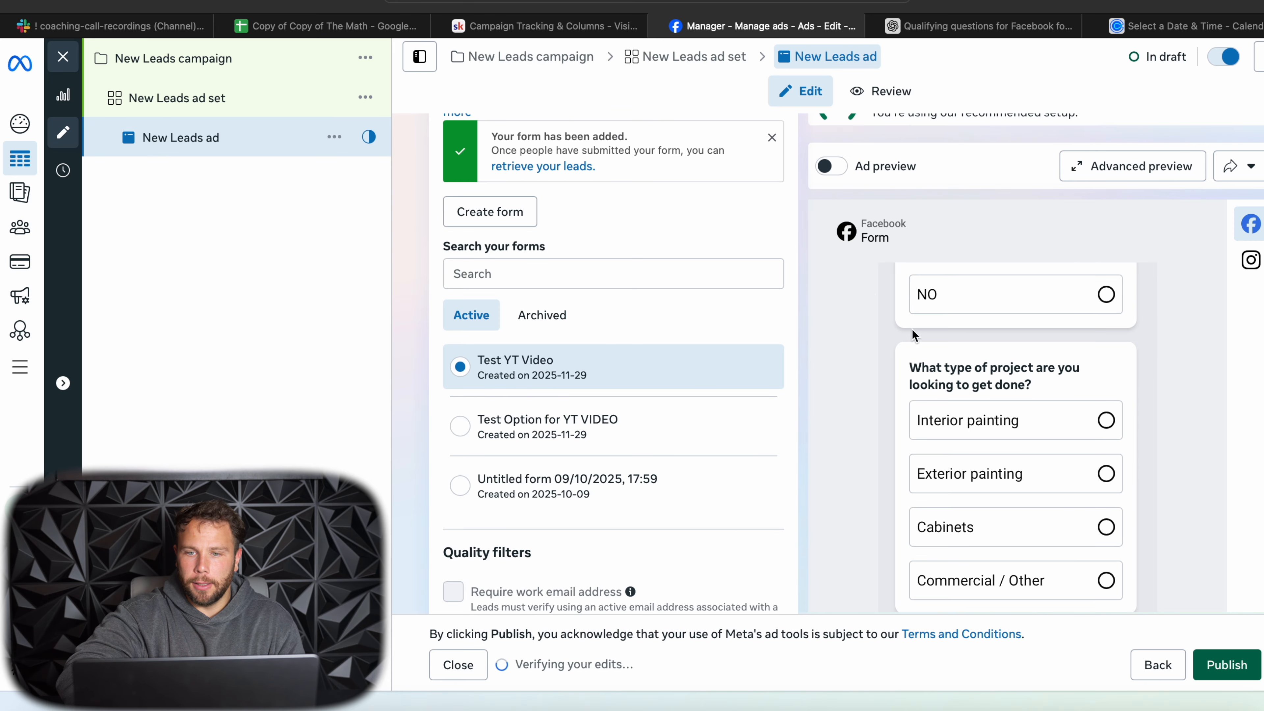
scroll(908, 364, "up", 3)
left_click(1105, 423)
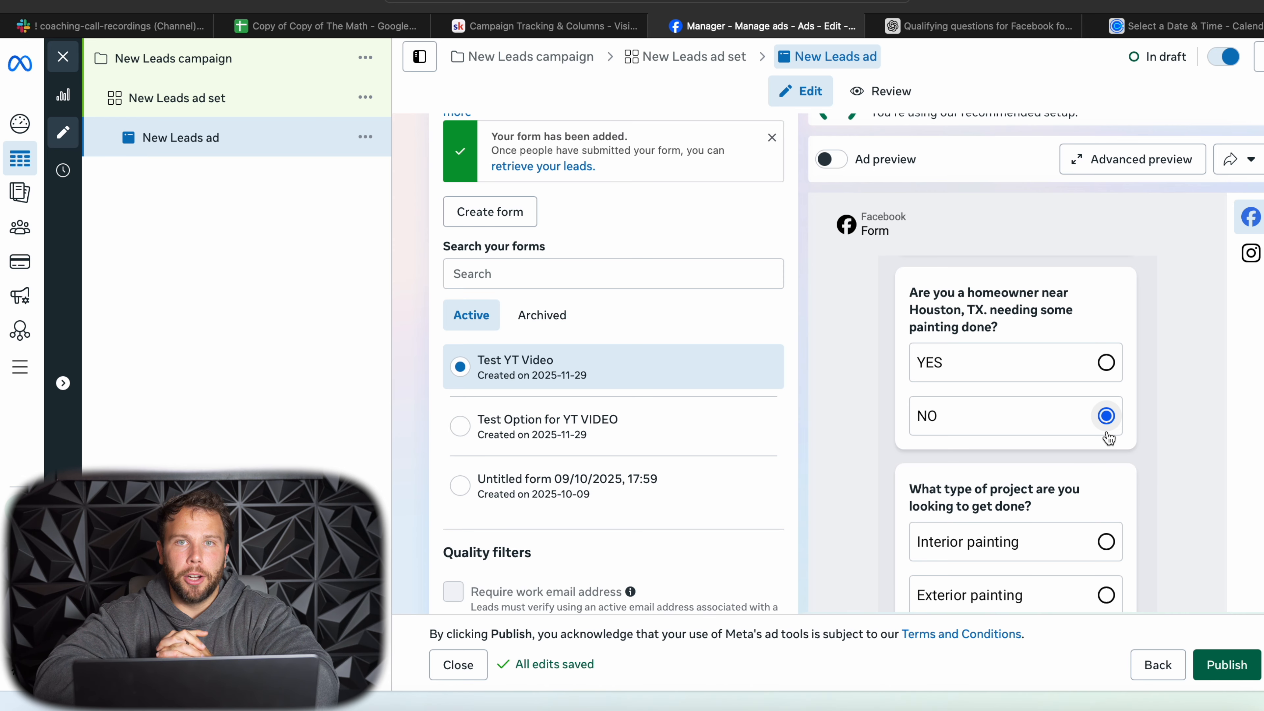
- Test the remaining preview questions by choosing Interior painting as the project type and ASAP as the project start
scroll(1107, 438, "down", 4)
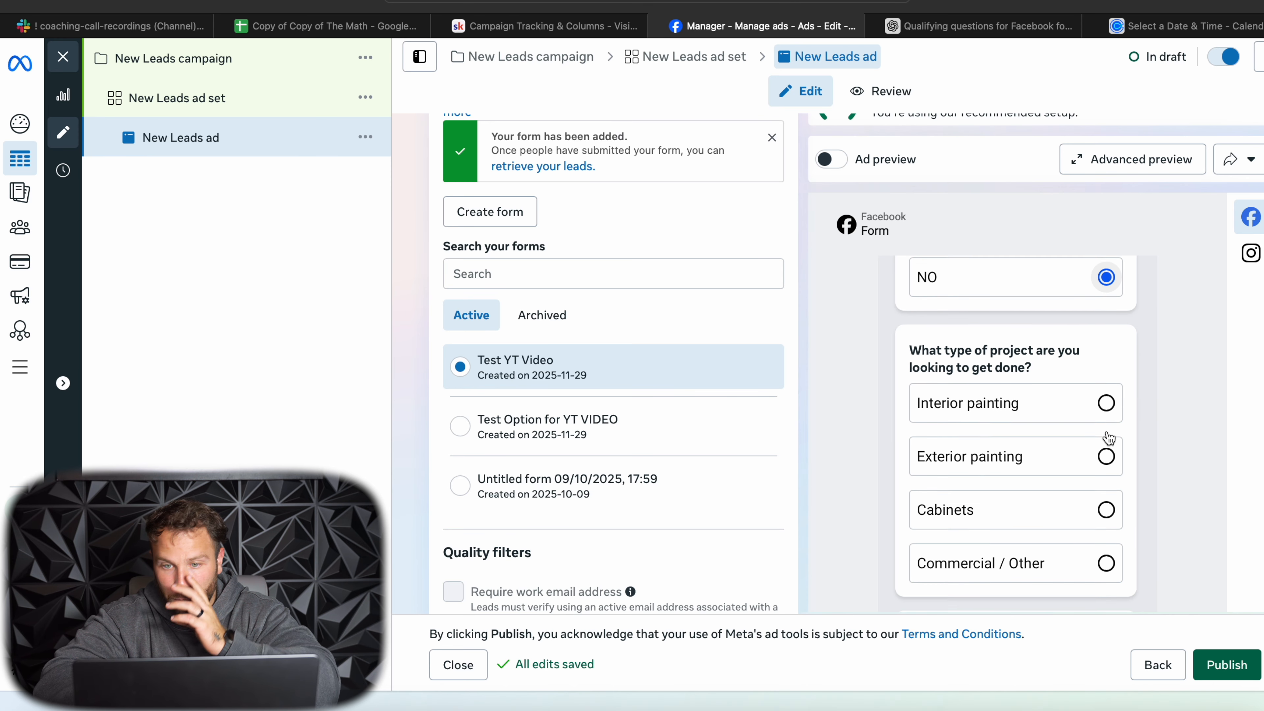
left_click(1105, 381)
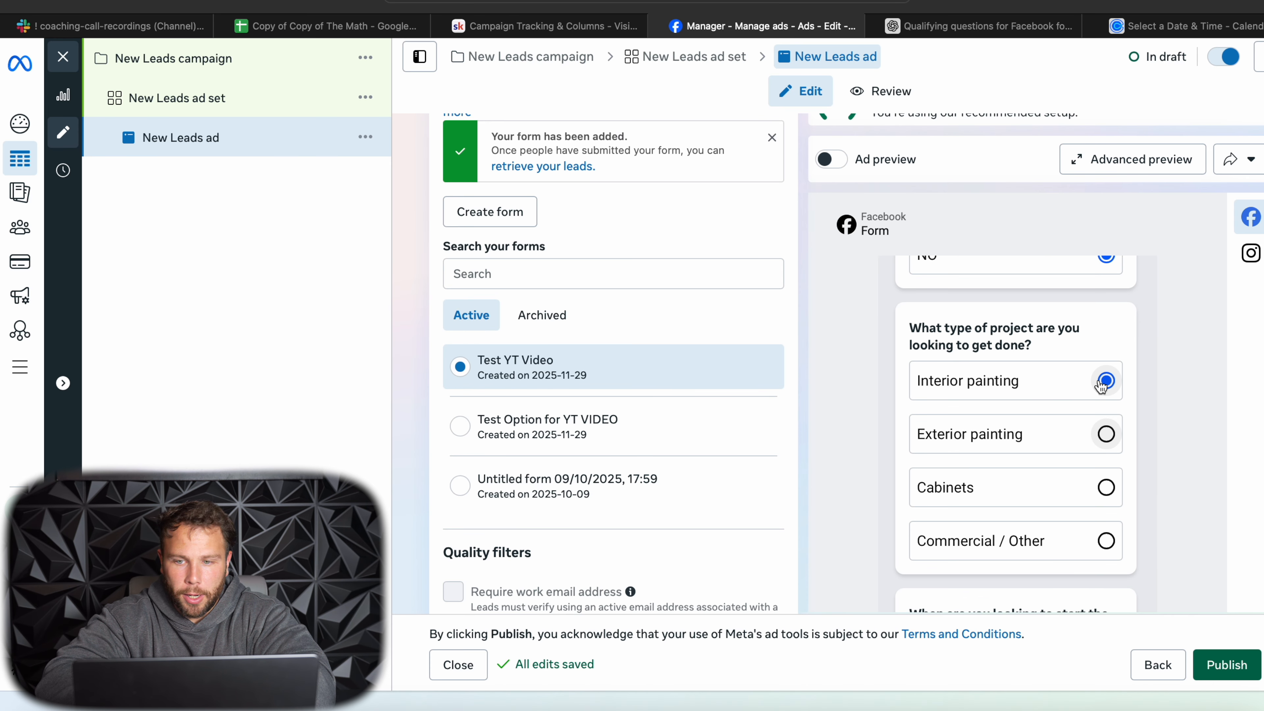
scroll(1072, 471, "down", 3)
left_click(1090, 527)
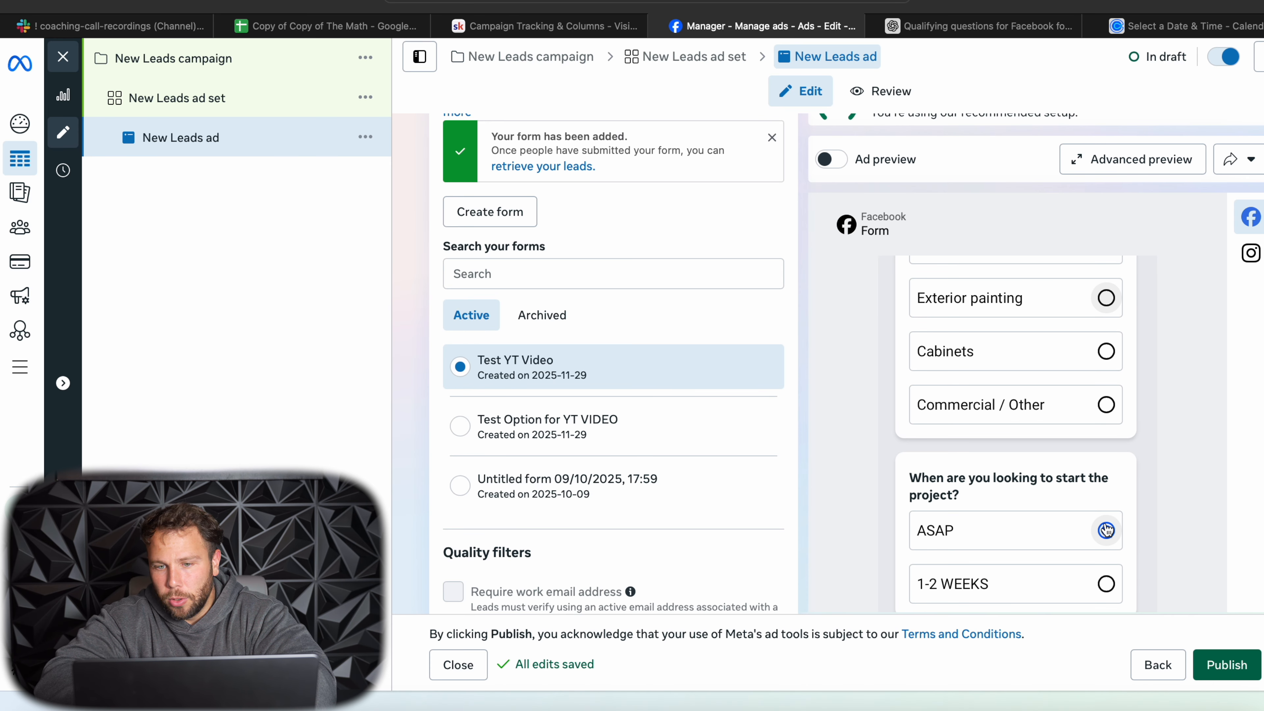
scroll(1105, 527, "down", 5)
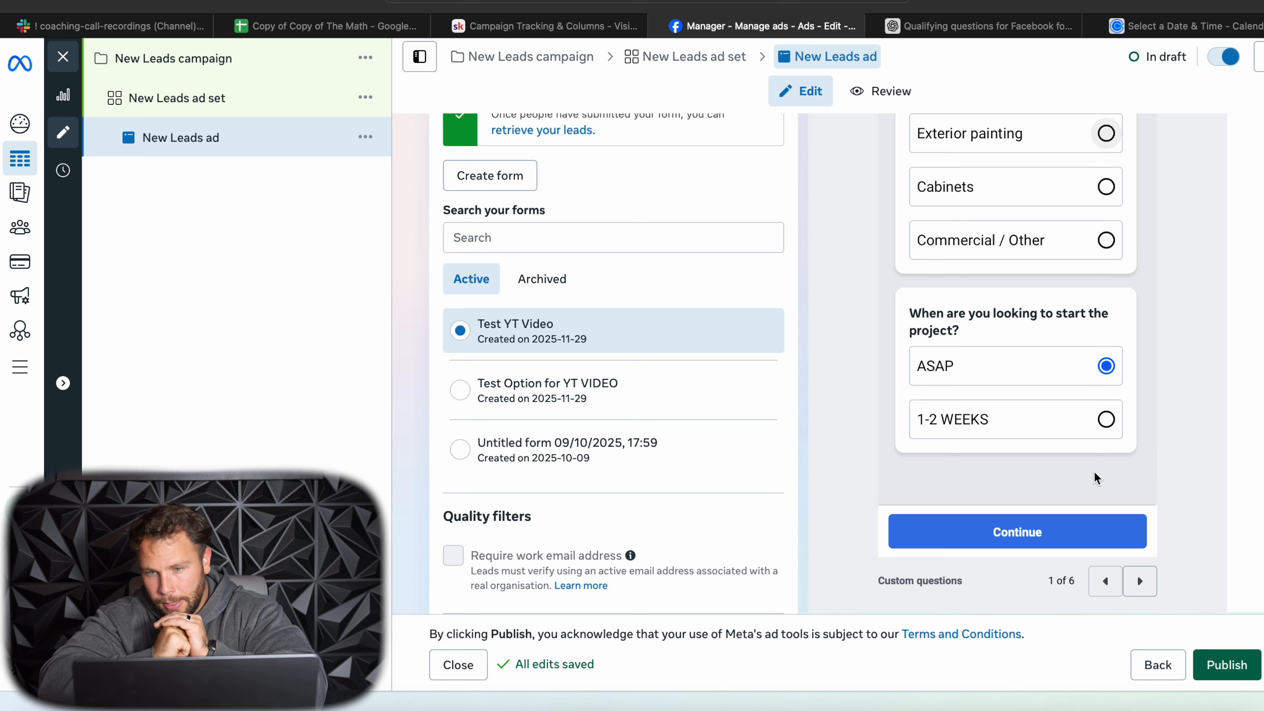
scroll(1054, 435, "up", 3)
scroll(702, 314, "up", 4)
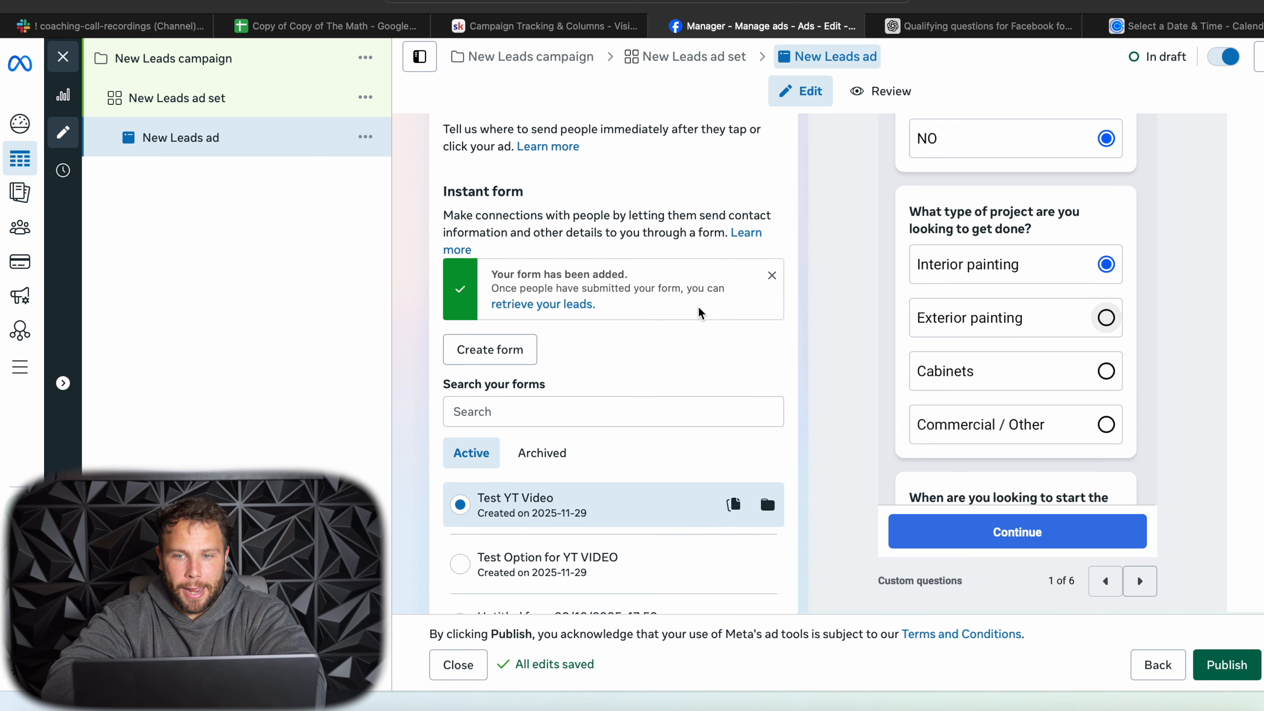
scroll(944, 308, "up", 6)
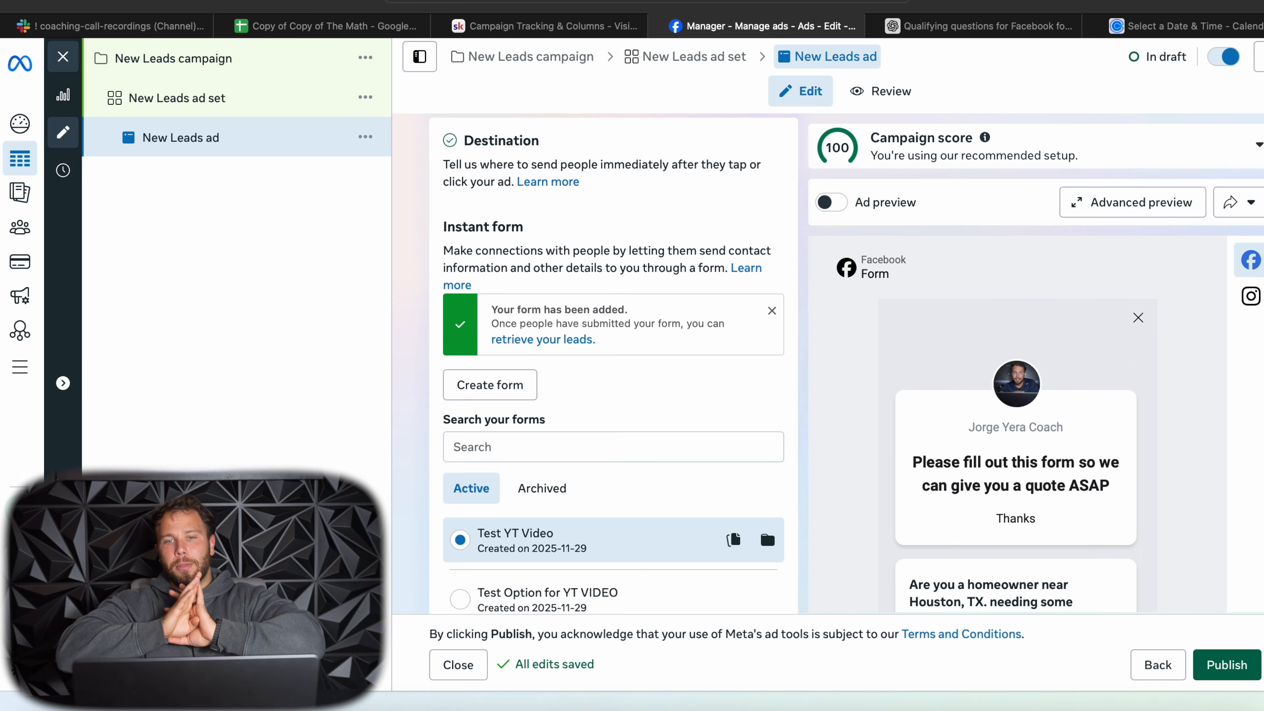